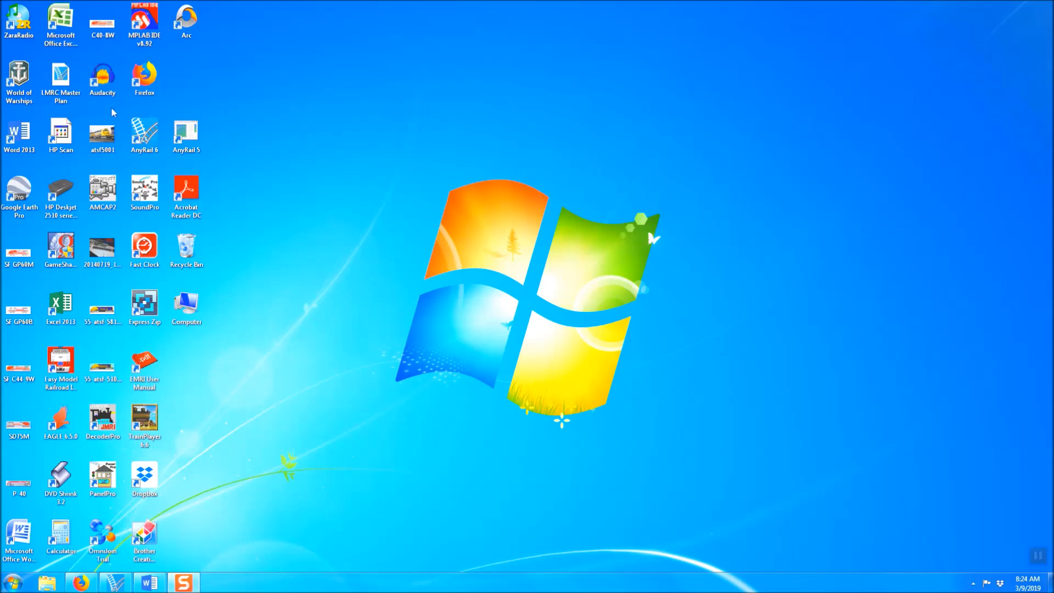
Open AnyRail 6, close the track library pane, and download and install the available program update
double_click(144, 132)
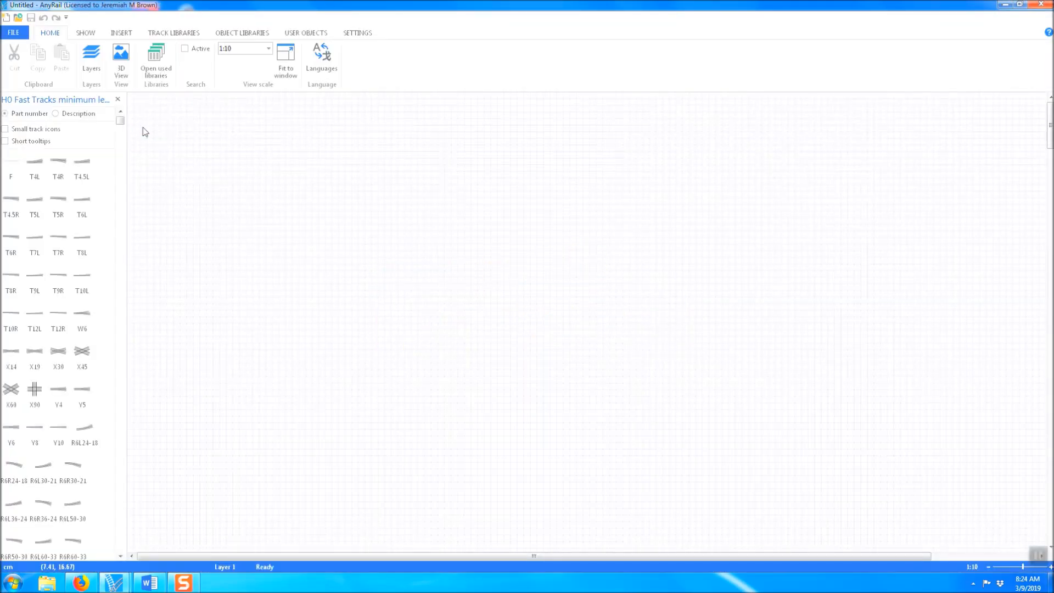
click(117, 100)
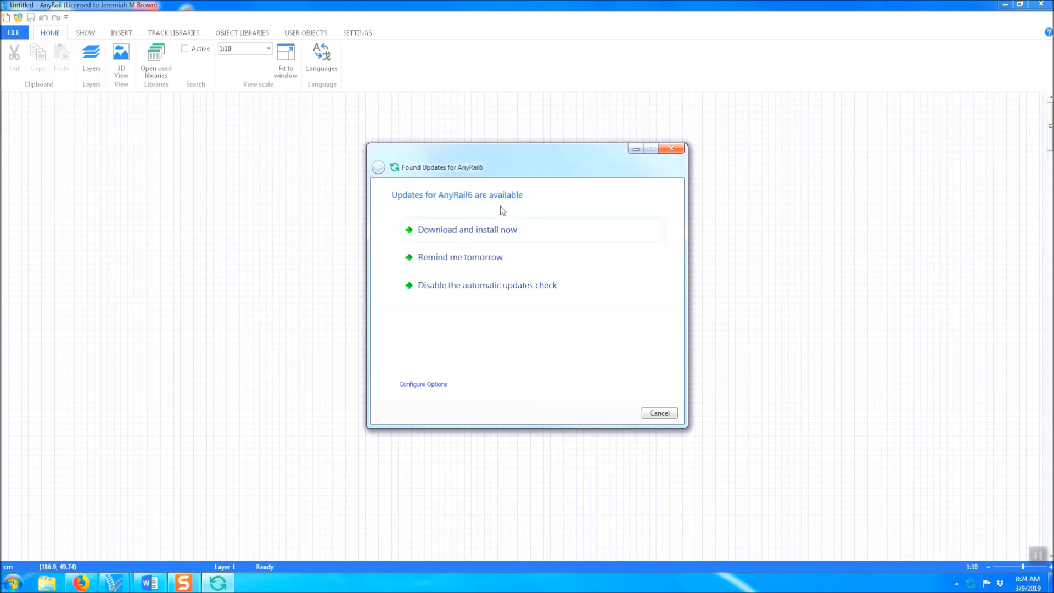
click(488, 234)
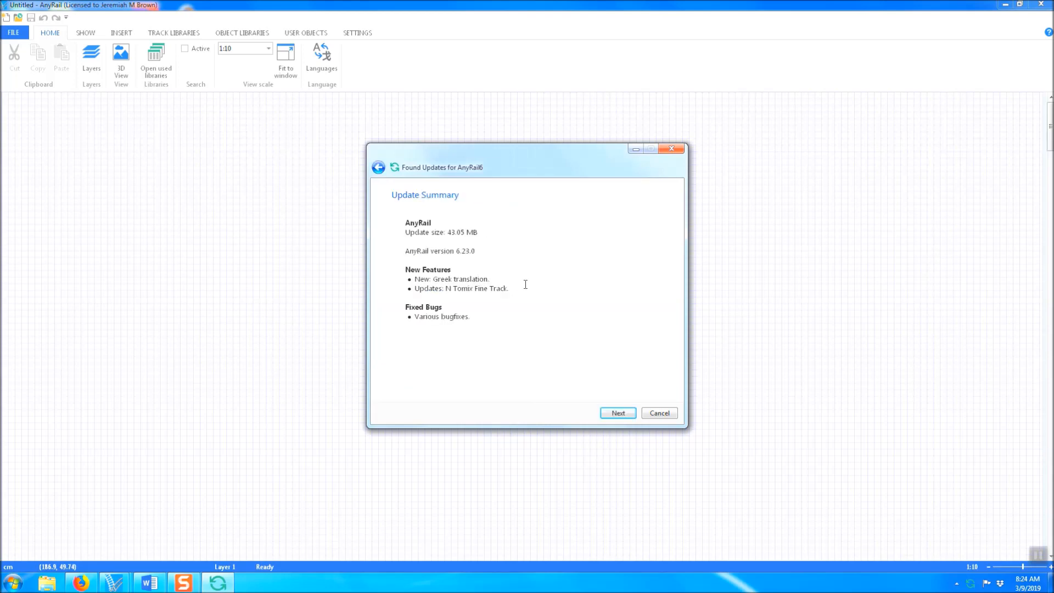
click(619, 414)
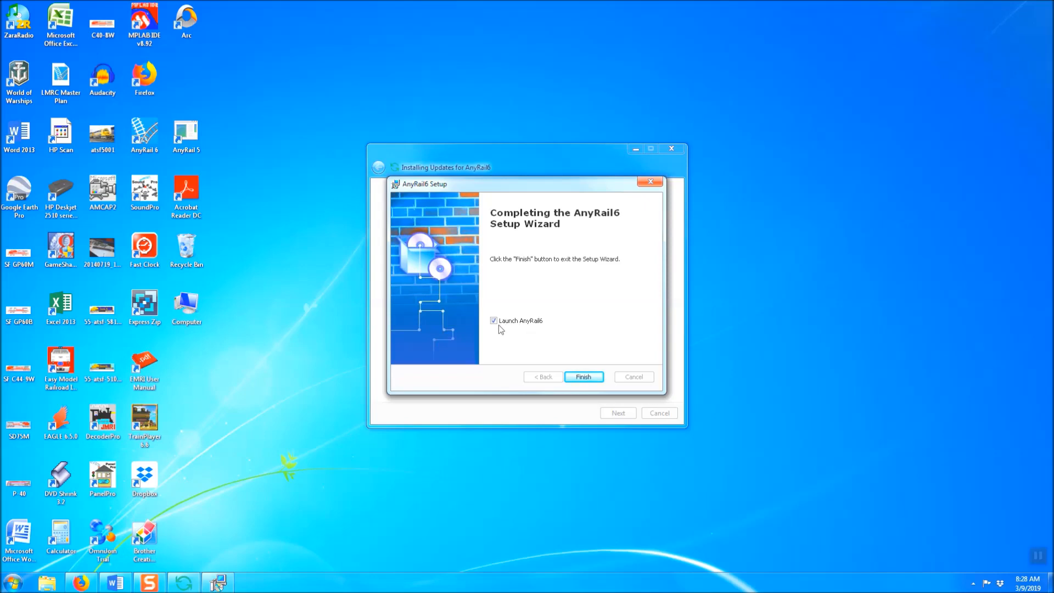
click(587, 377)
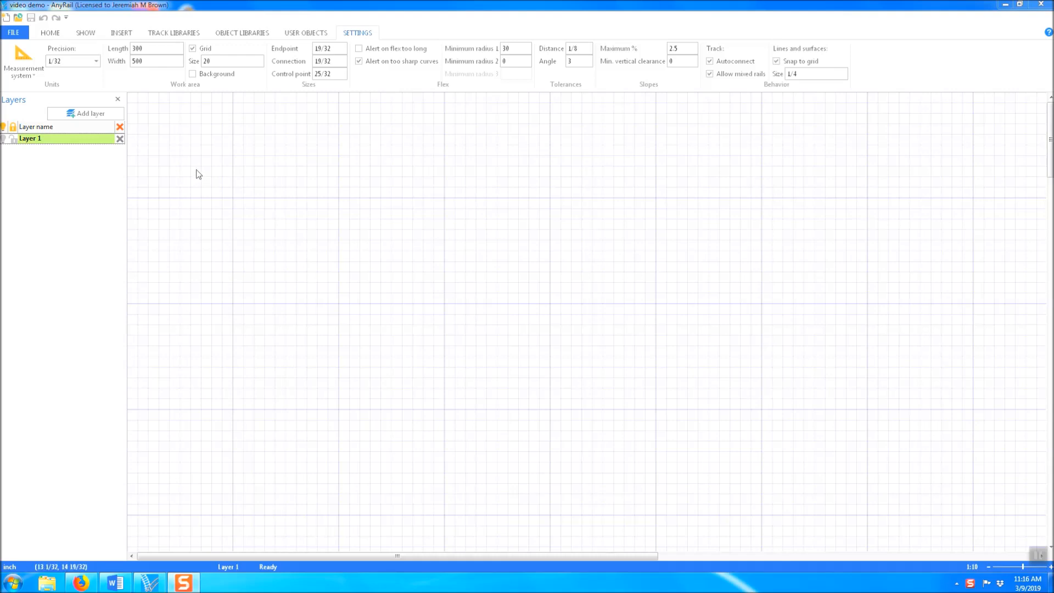
Set the design's measurement system to English fractional units (inches)
click(989, 567)
click(989, 567)
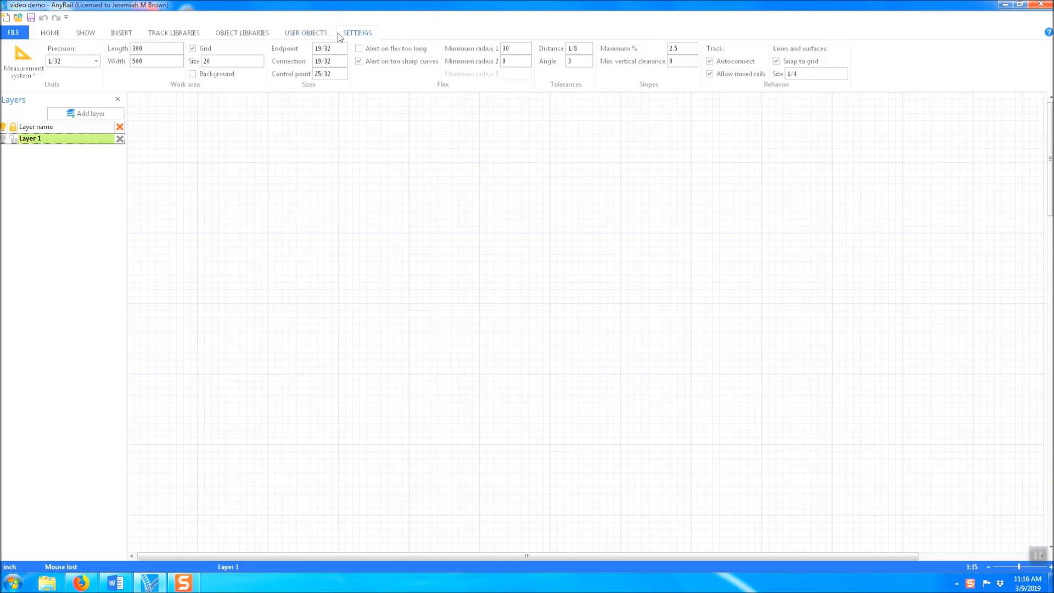
click(35, 71)
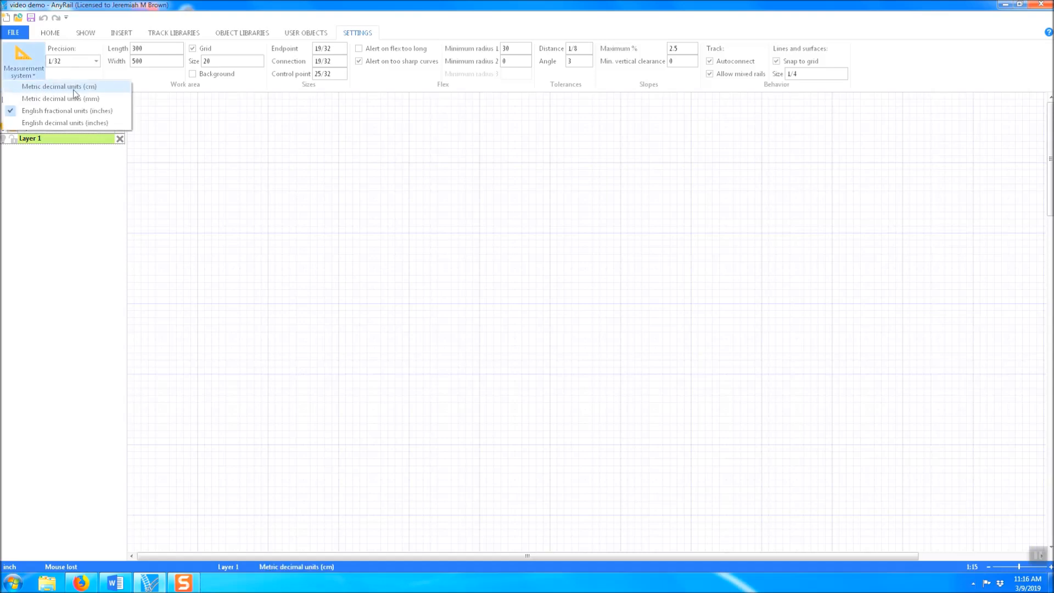
click(18, 114)
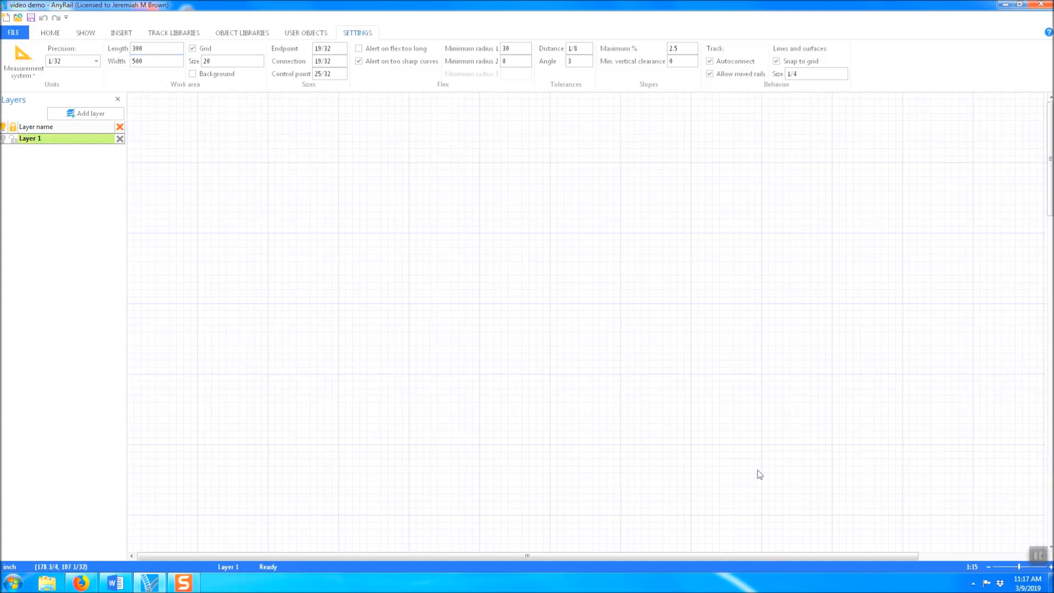
Set the work area's grid size to 12 inches
drag(581, 558, 431, 529)
drag(1050, 204, 1050, 182)
double_click(225, 62)
text(12)
key(Return)
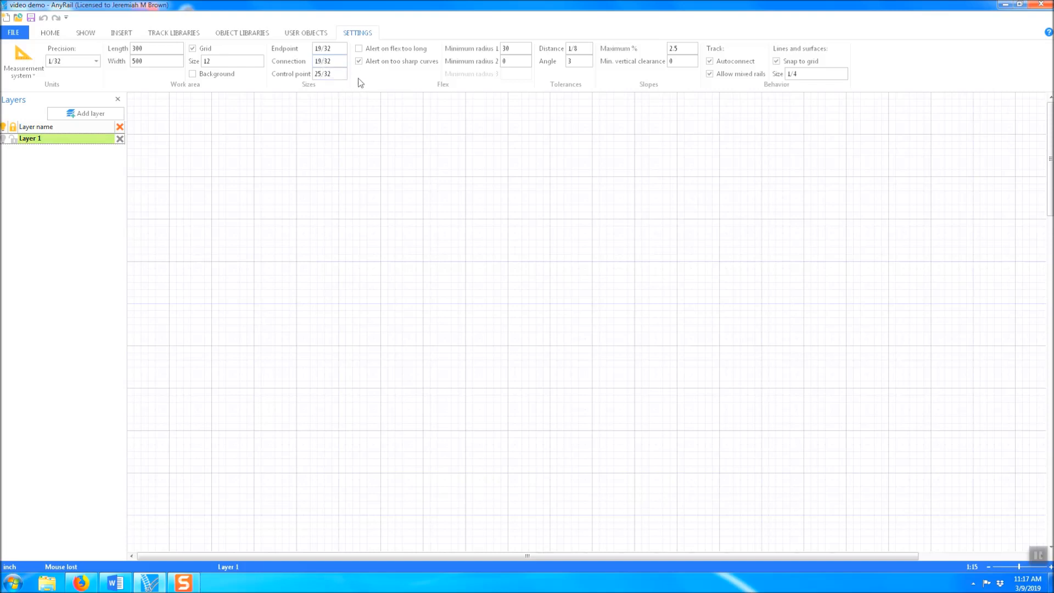
Switch the alert for overlong flex track on and back off while reviewing the minimum radius and snap-to-grid settings
click(359, 49)
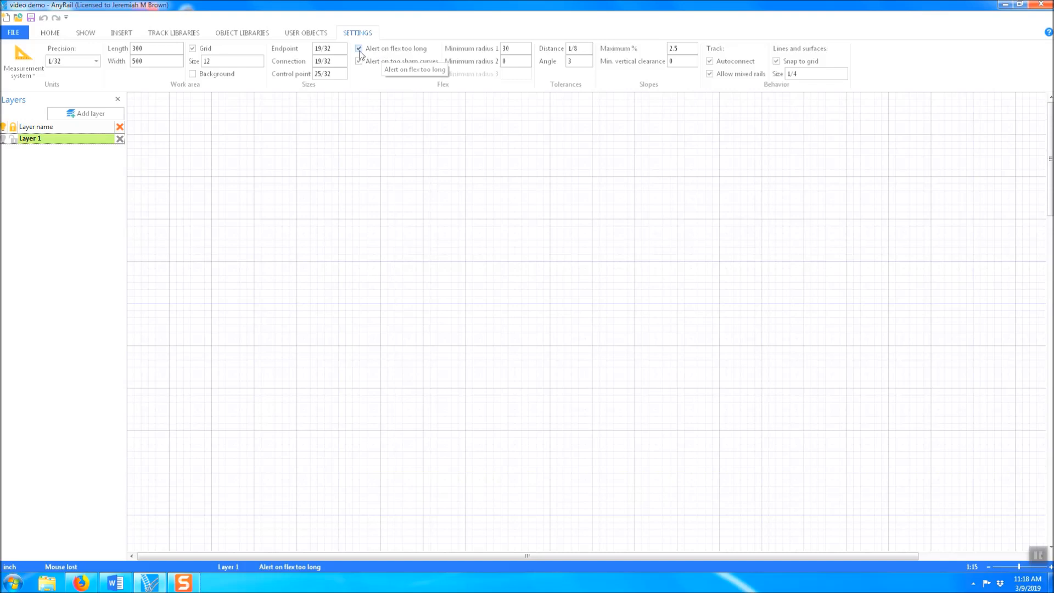
click(359, 49)
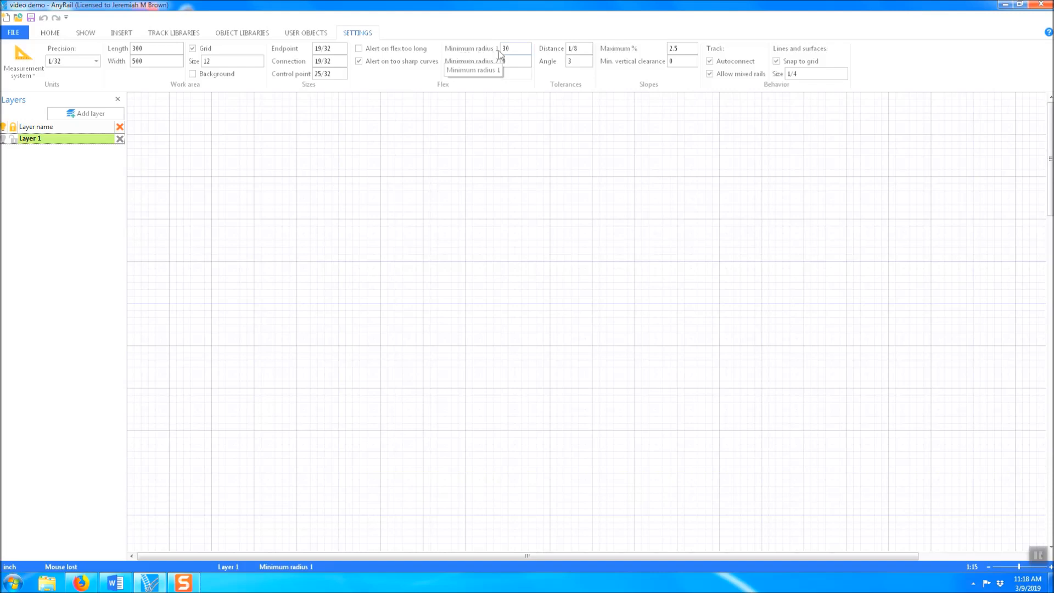
click(522, 50)
click(523, 49)
click(776, 62)
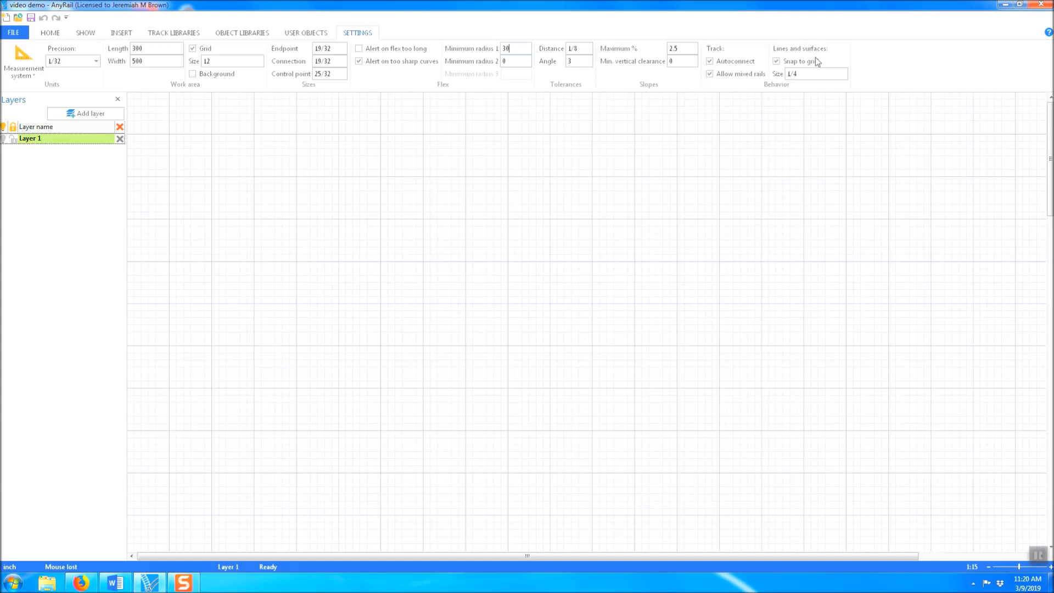
Add Symbols to the displayed libraries in the program options and view the user objects folder setting
click(14, 34)
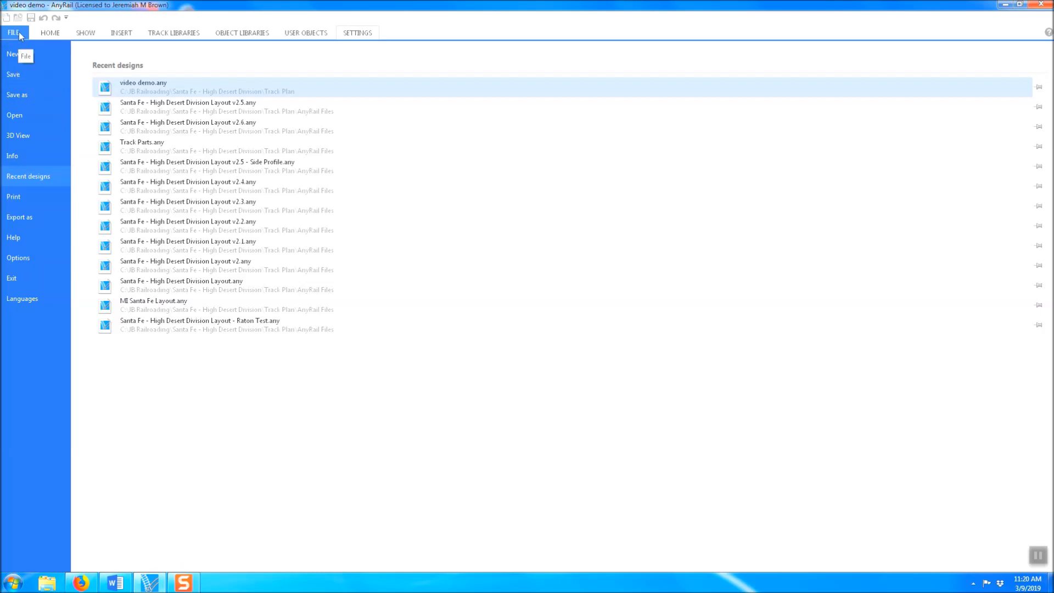
click(31, 259)
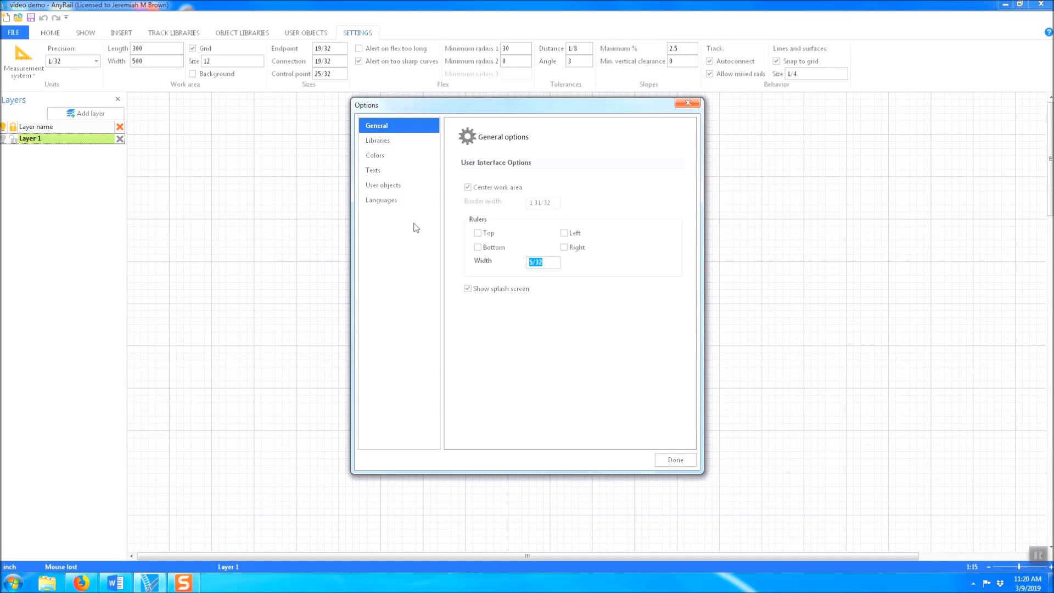
click(385, 147)
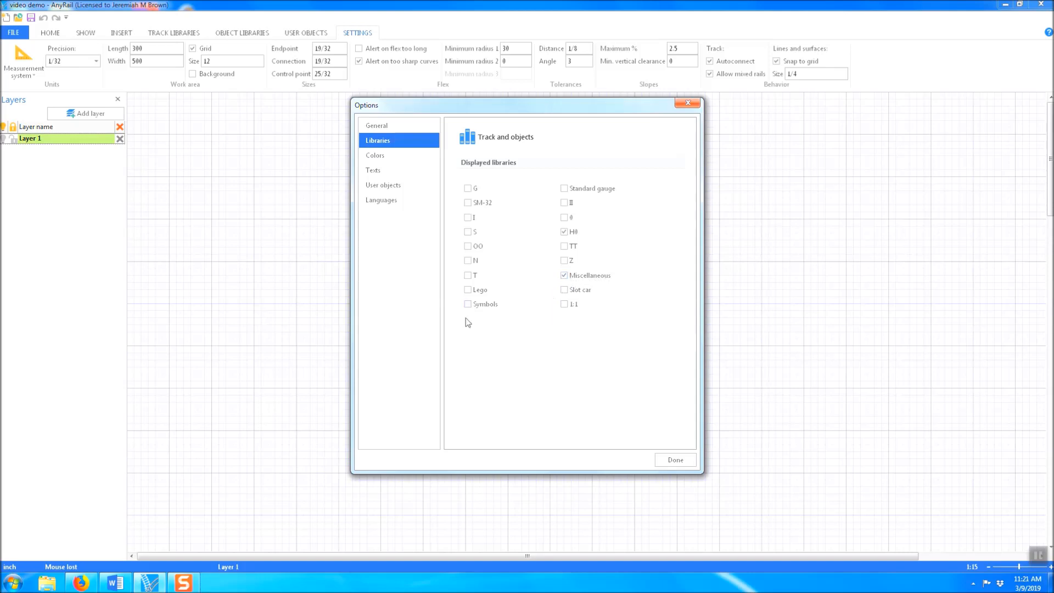
click(468, 304)
click(383, 188)
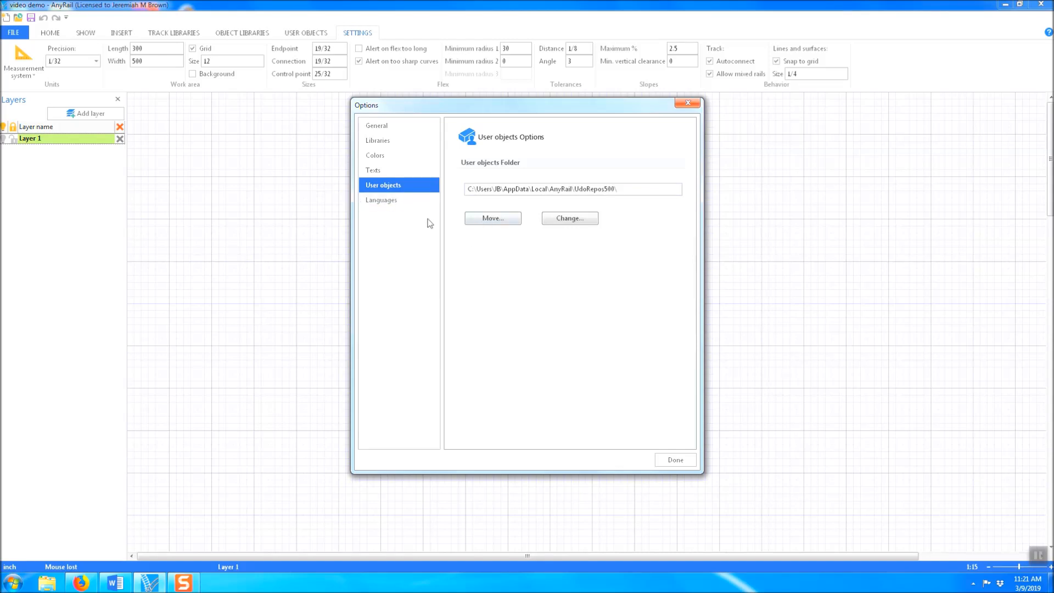
click(674, 461)
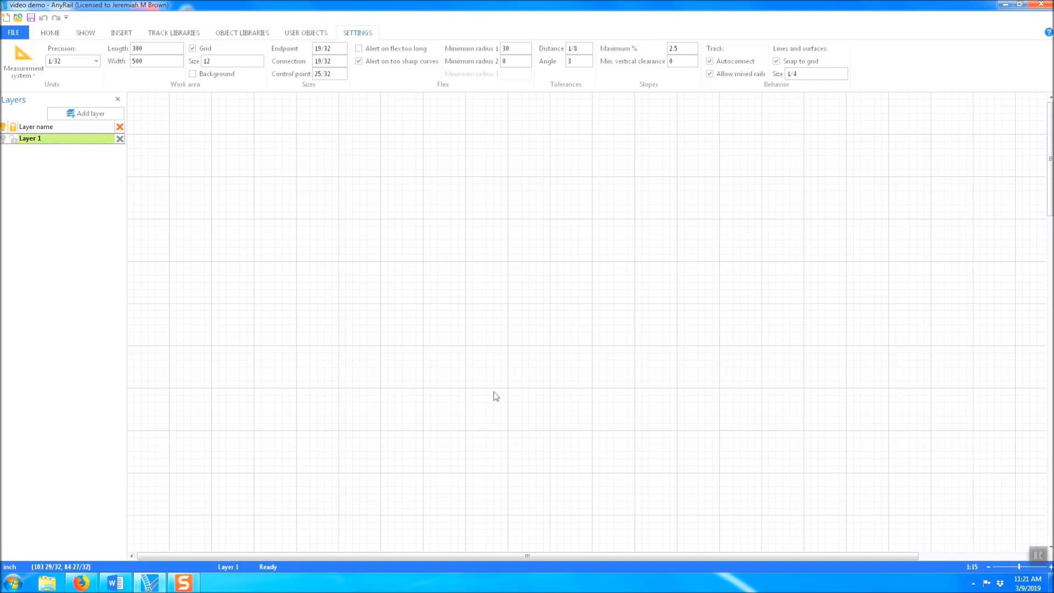
Rename Layer 1 as Track
click(54, 35)
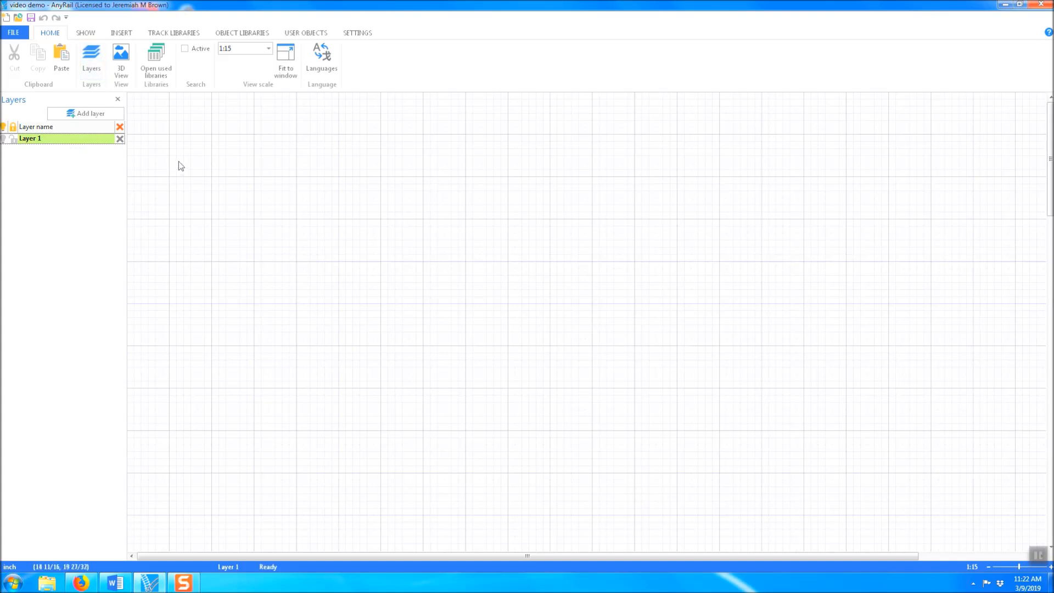
click(45, 139)
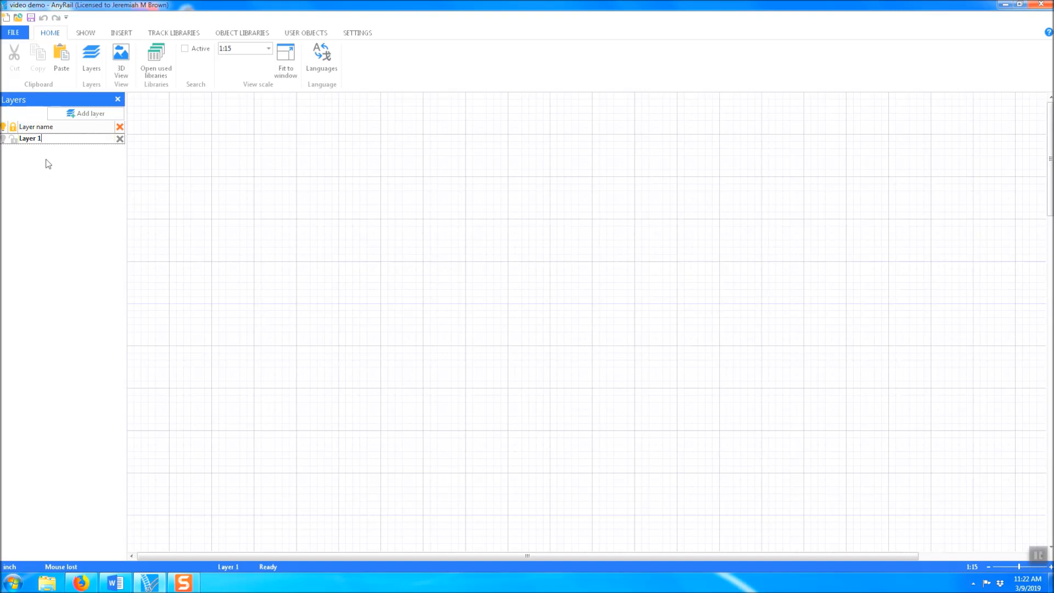
key(BackSpace)
key(BackSpace)
key(BackSpace)
key(BackSpace)
key(BackSpace)
key(BackSpace)
key(BackSpace)
text(Track)
key(Return)
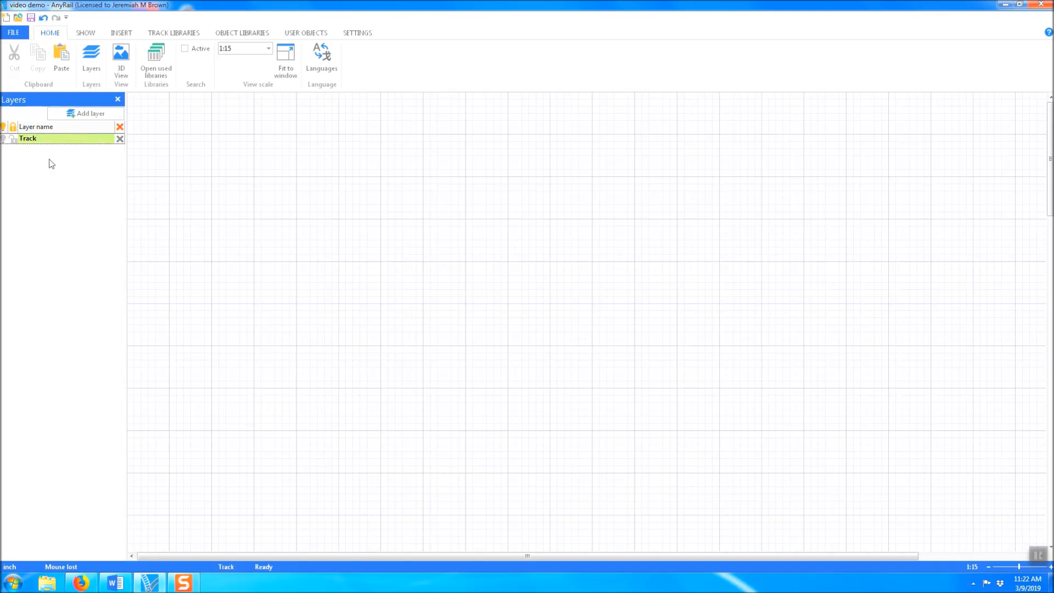
Add a second layer and name it Structures
click(89, 114)
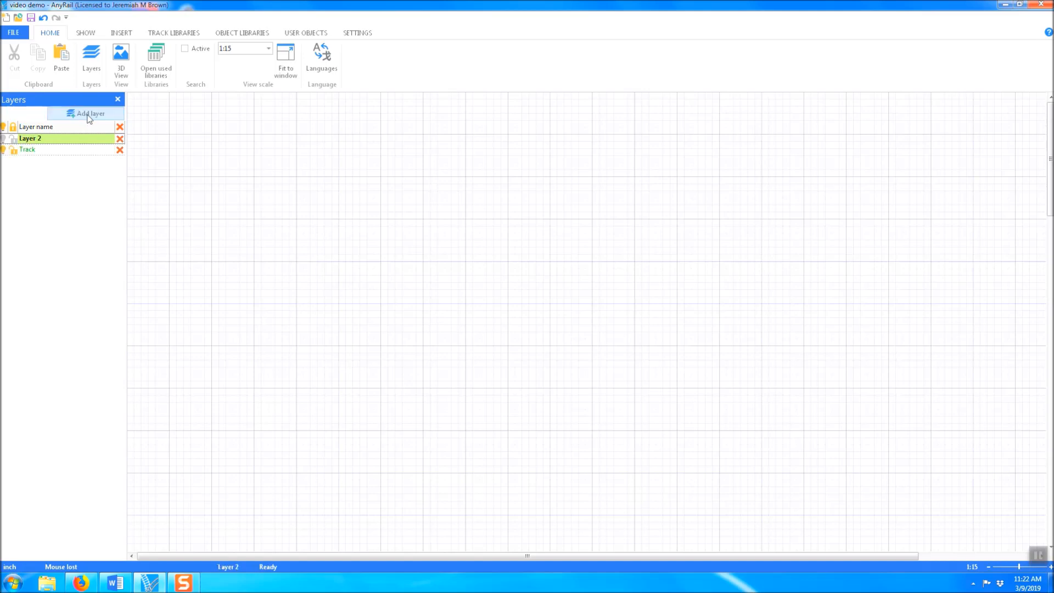
click(57, 149)
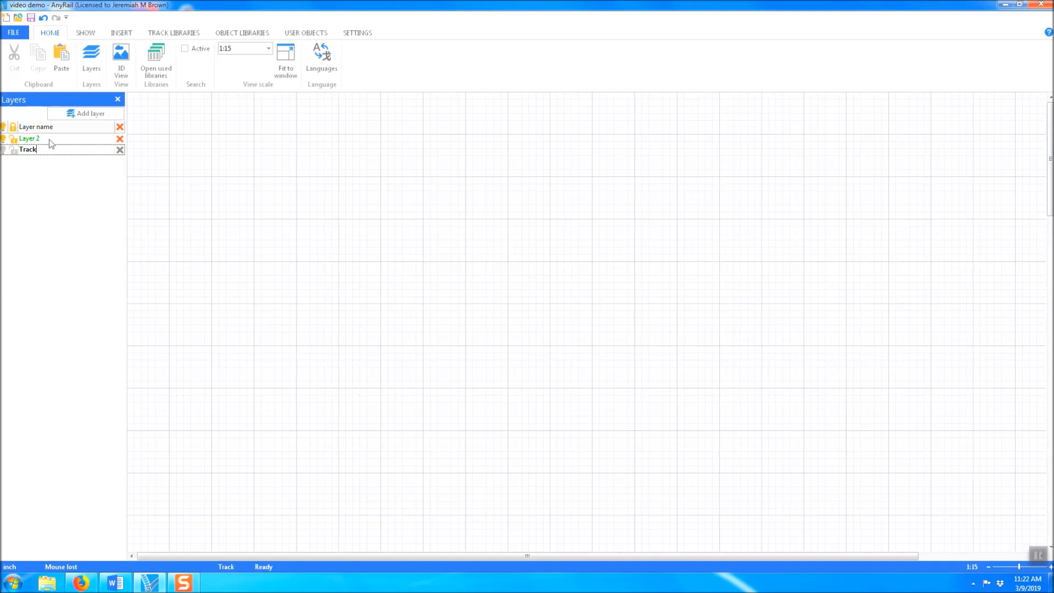
click(50, 138)
key(BackSpace)
key(BackSpace)
key(BackSpace)
key(BackSpace)
key(BackSpace)
key(BackSpace)
key(BackSpace)
text(Structures)
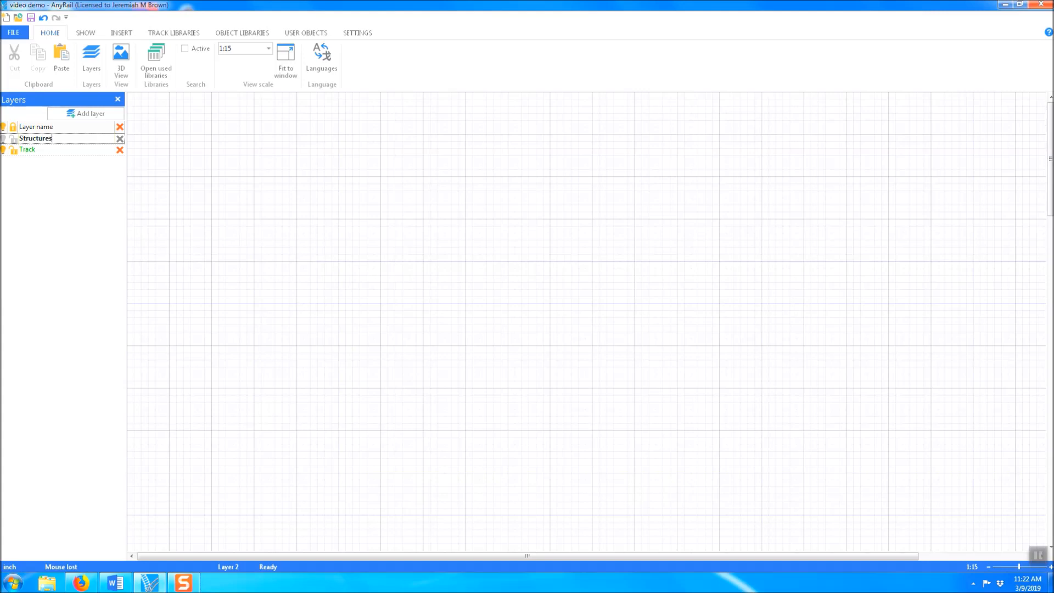
key(Return)
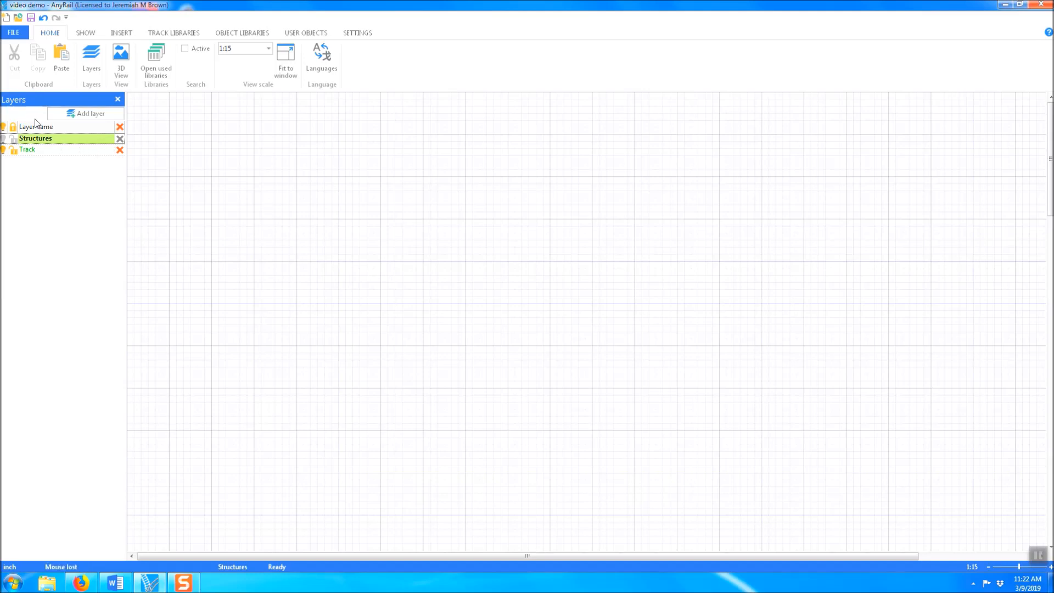
Make Track the active layer, and hide the Structures layer and show it again
click(53, 151)
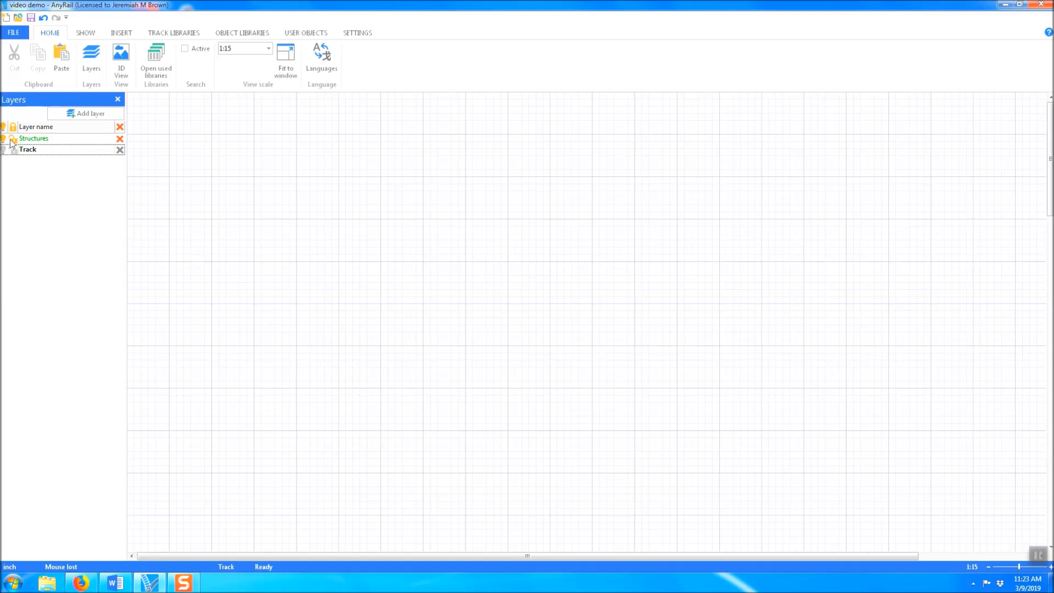
click(40, 149)
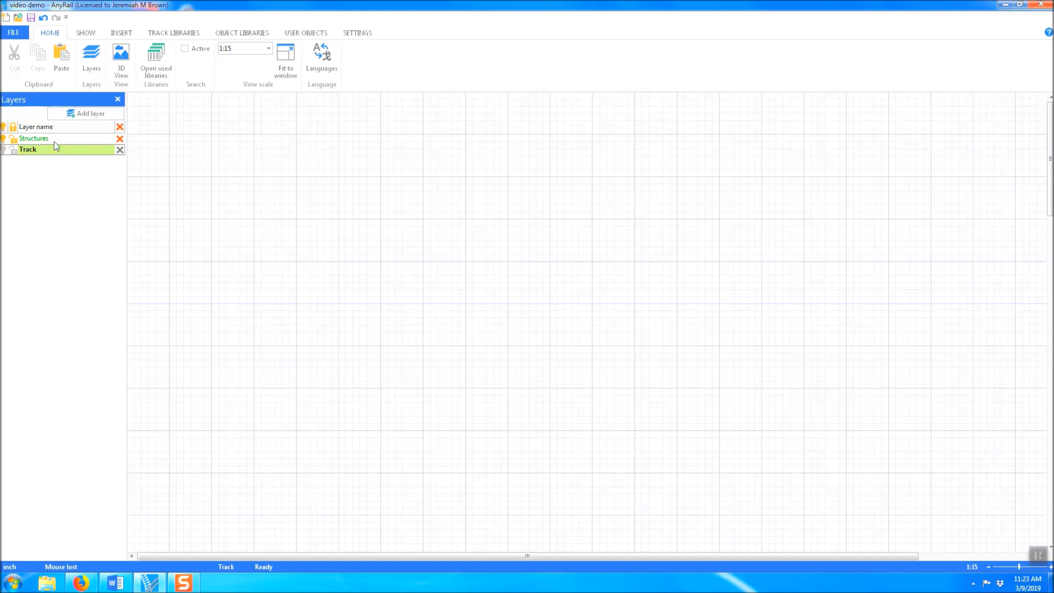
click(55, 138)
click(54, 151)
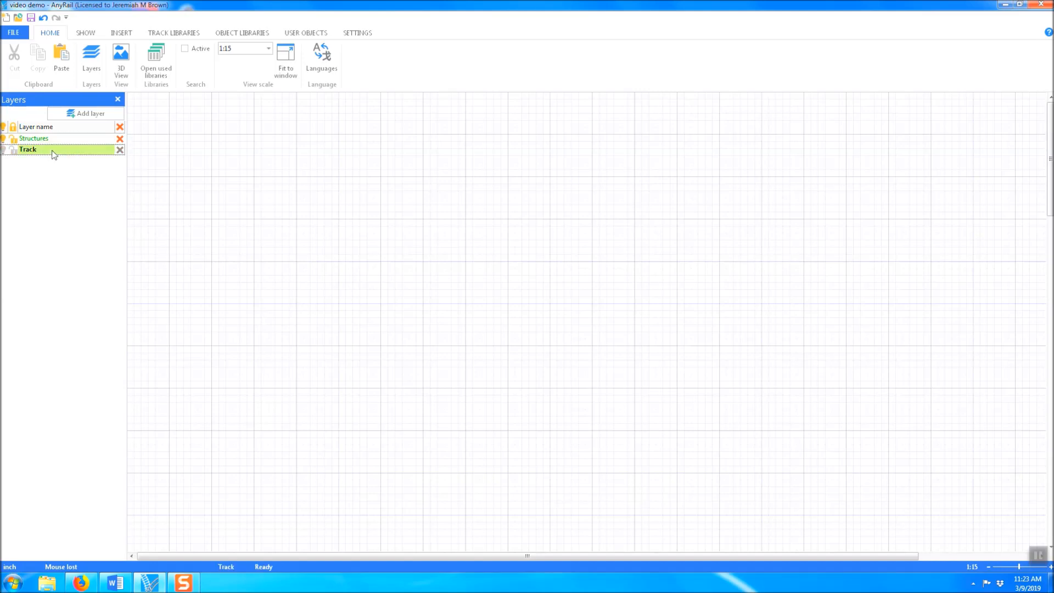
click(3, 139)
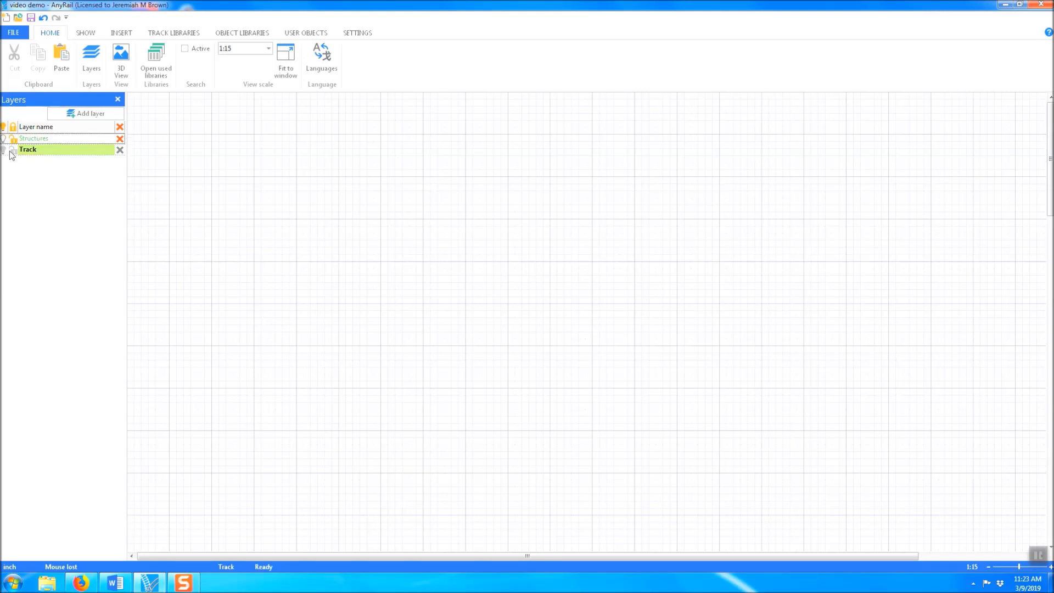
click(3, 139)
Open the Symbols square track library to view its parts and close it again
click(174, 35)
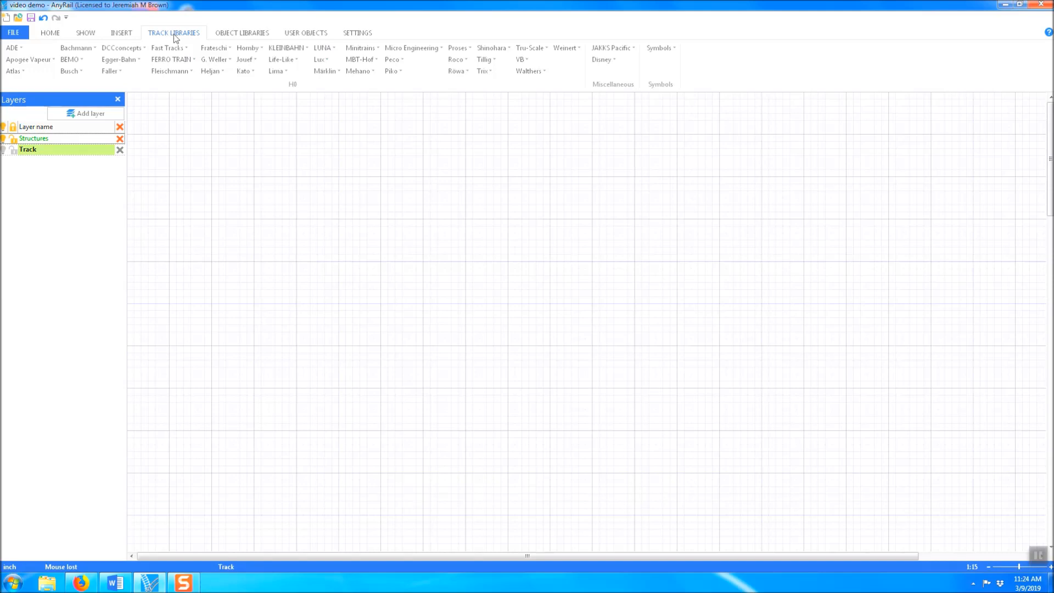
click(19, 32)
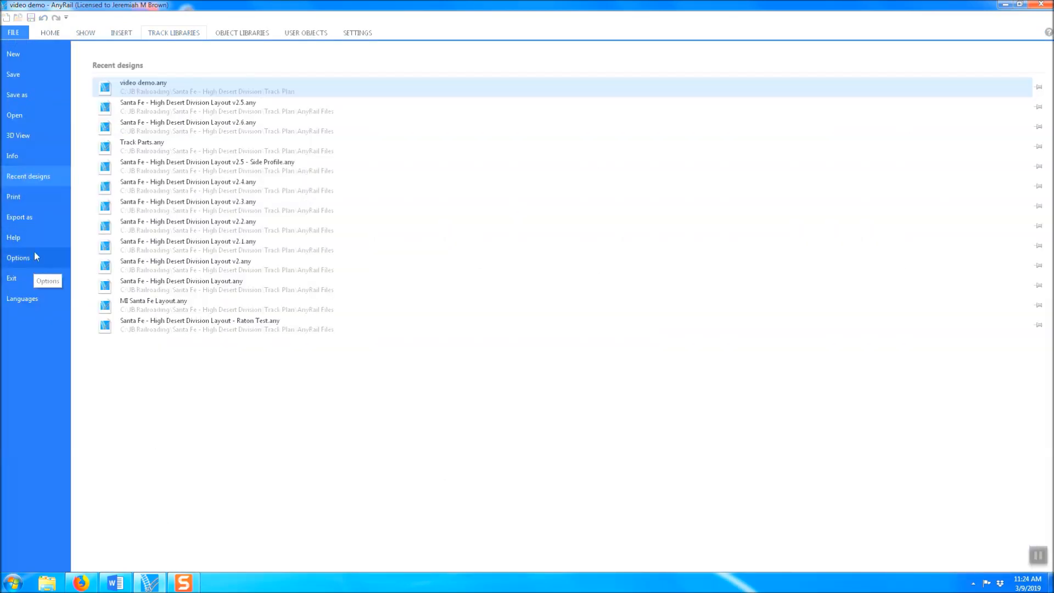
click(169, 32)
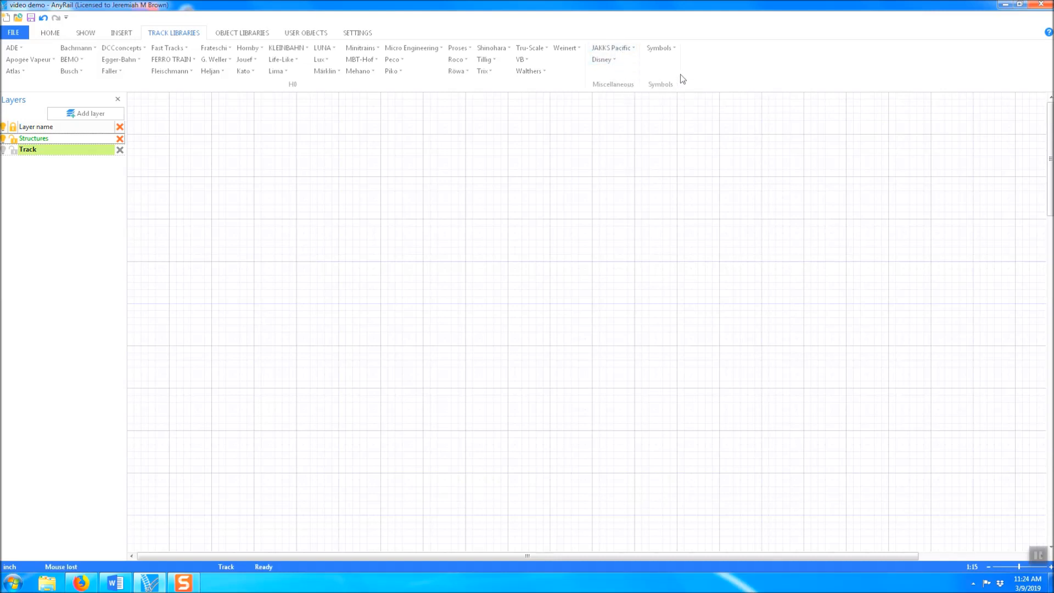
click(675, 49)
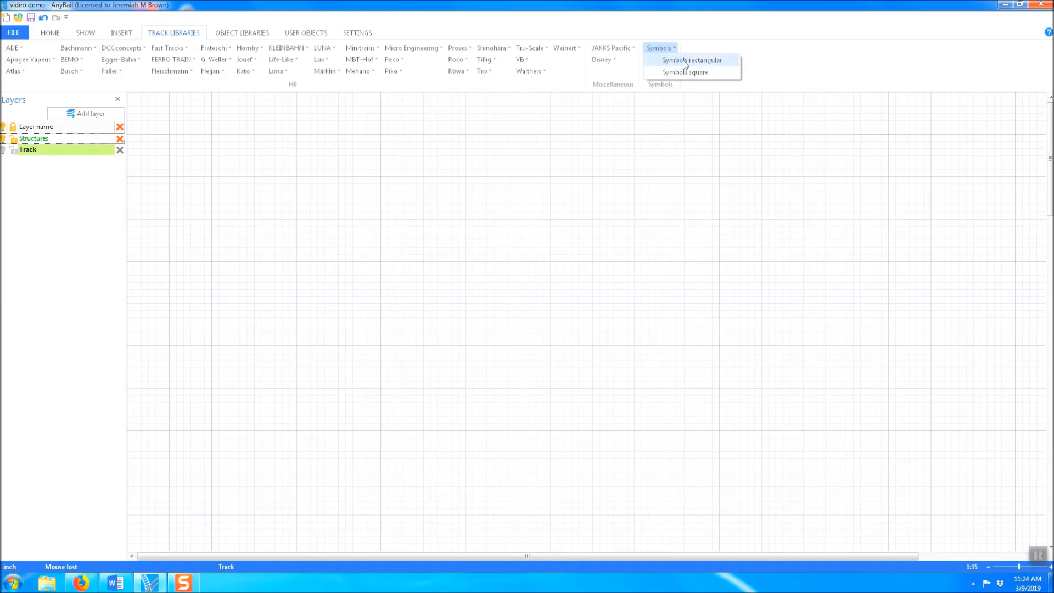
click(681, 73)
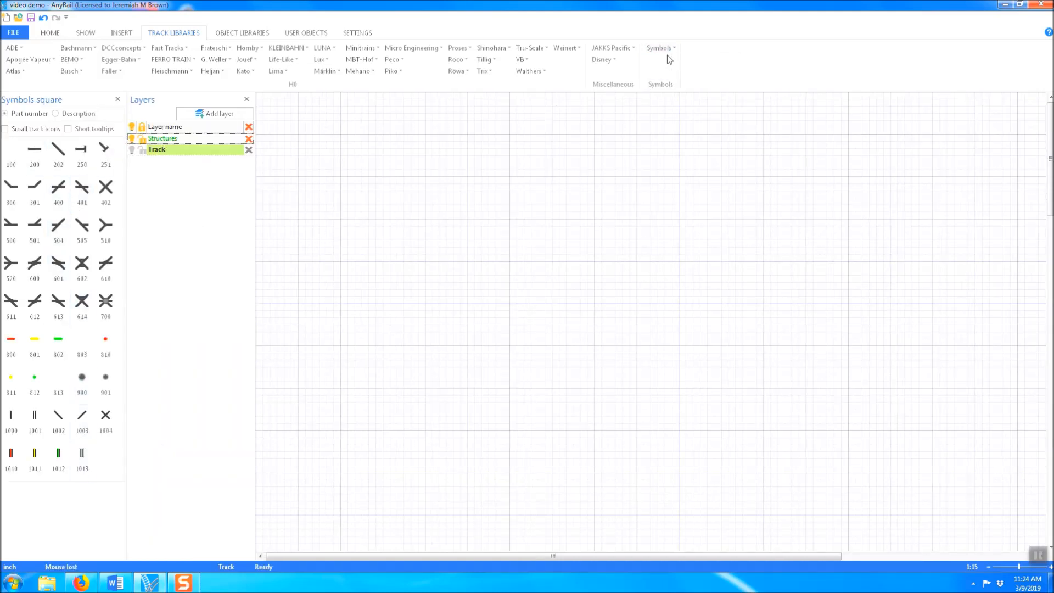
click(123, 99)
click(118, 99)
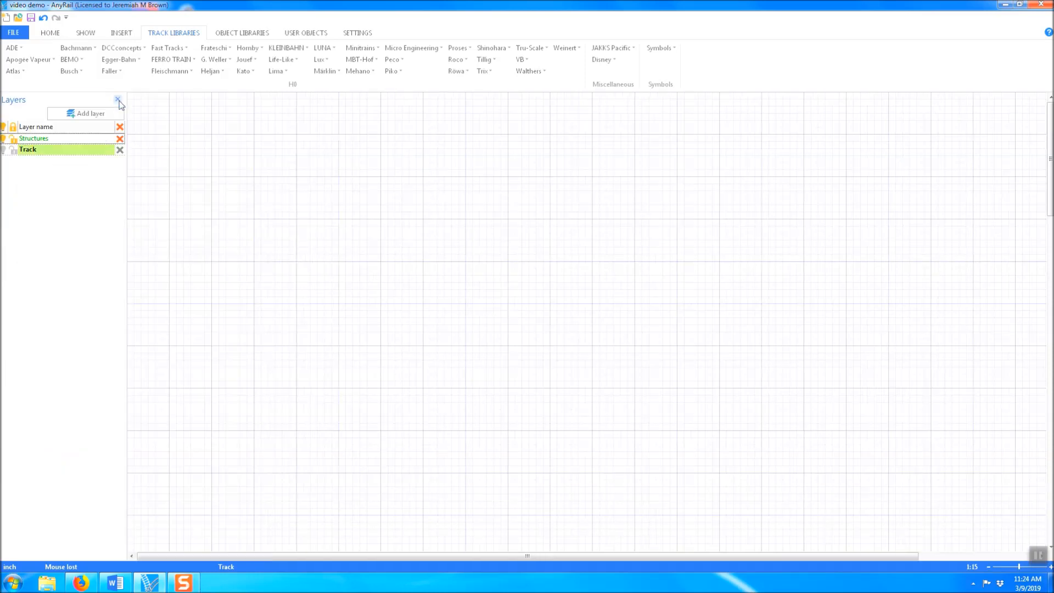
Open the Symbols rectangular track library
click(659, 48)
click(686, 61)
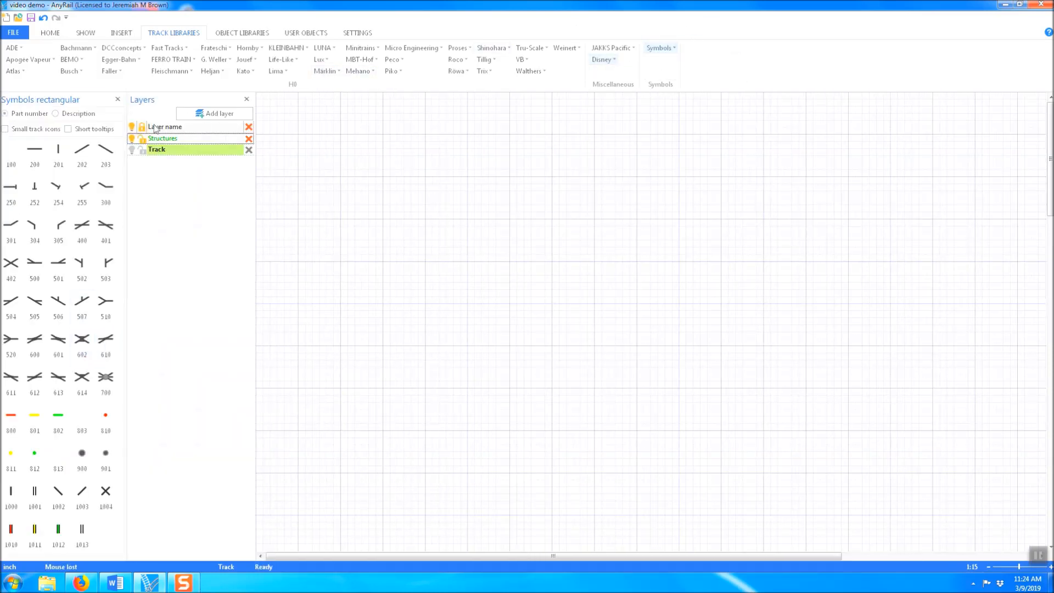
Close the Symbols rectangular library and open the H0 Fast Tracks minimum length track library
click(117, 99)
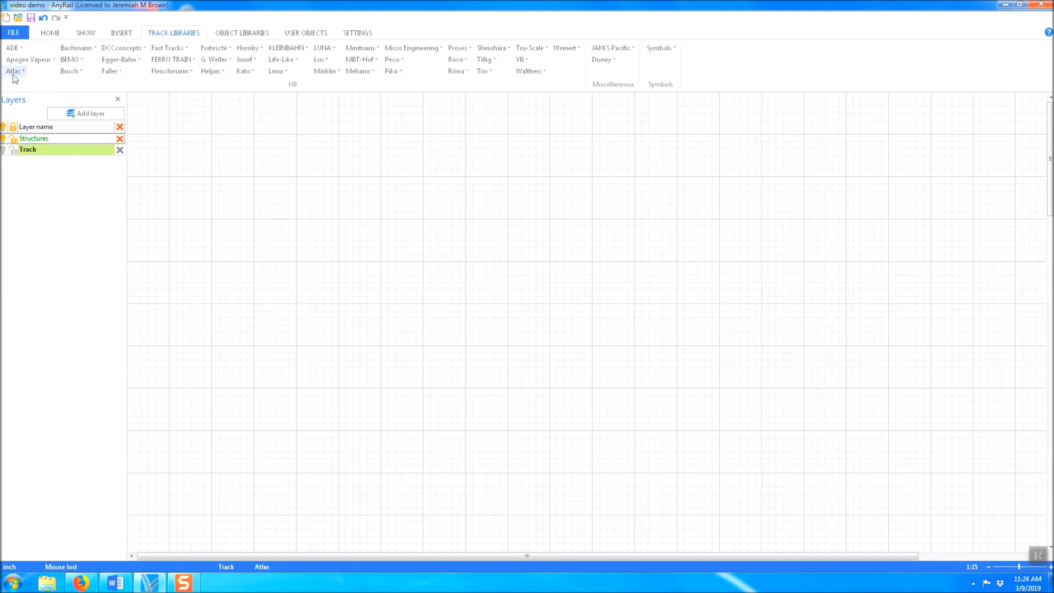
click(418, 53)
click(417, 52)
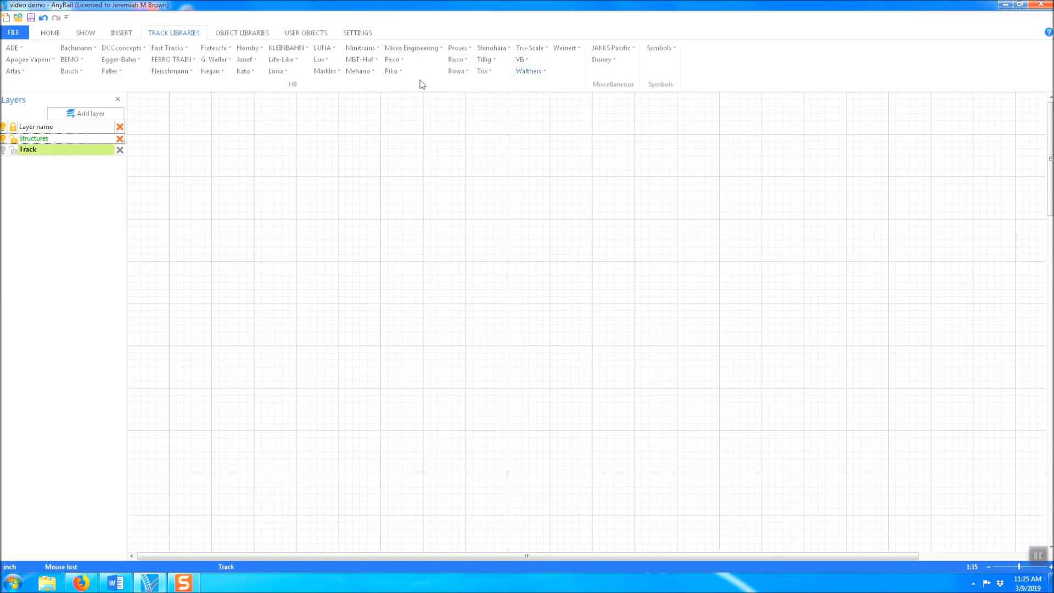
click(172, 48)
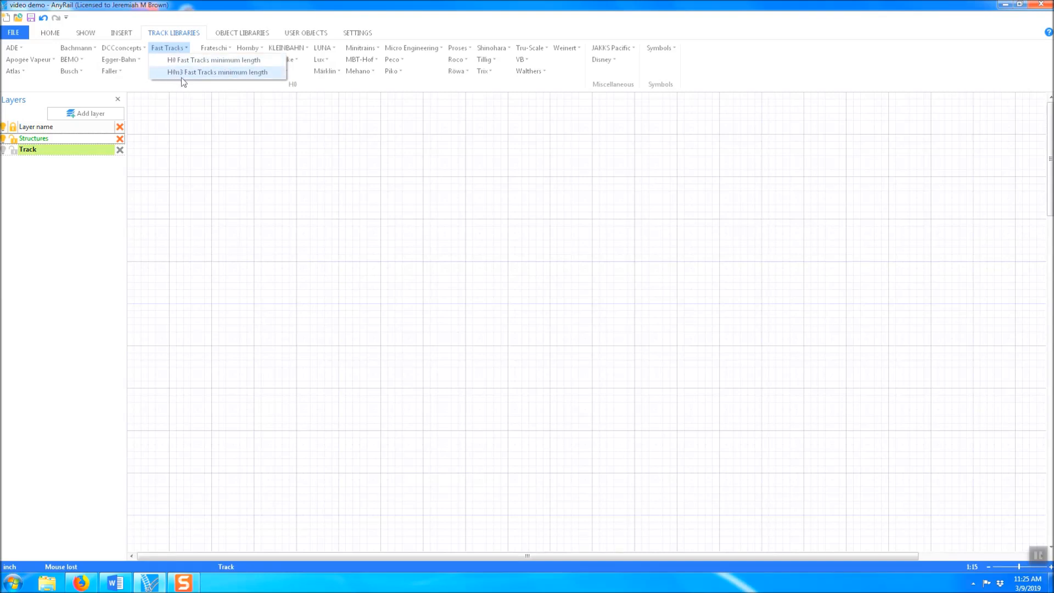
click(206, 62)
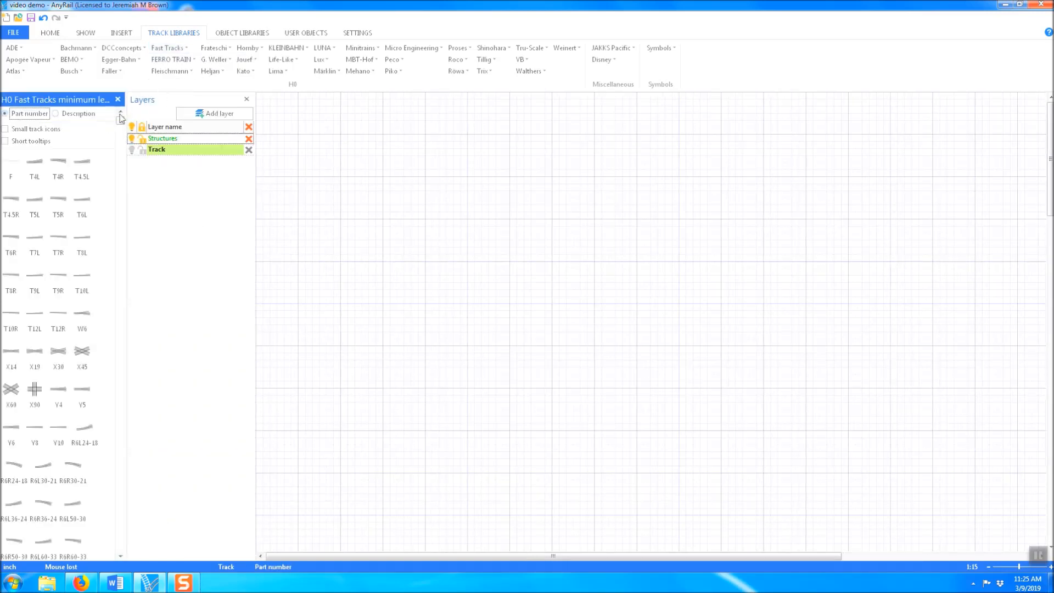
mouse_move(120, 120)
mouse_down()
mouse_move(122, 409)
mouse_move(143, 541)
mouse_move(98, 258)
mouse_move(102, 117)
mouse_up()
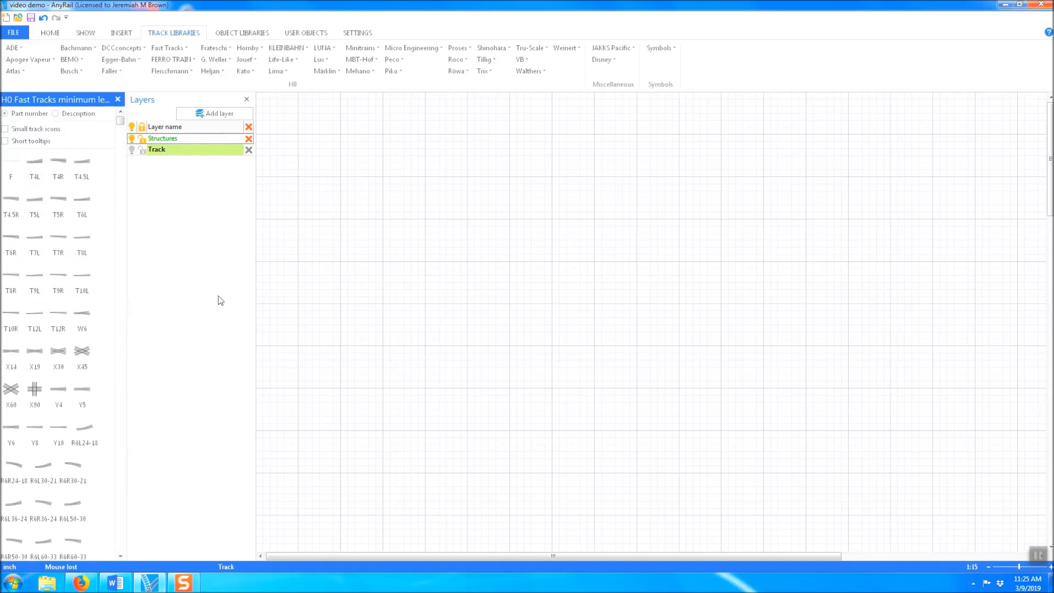
Place a T6L left turnout from the H0 Fast Tracks library in the upper part of the plan
click(84, 213)
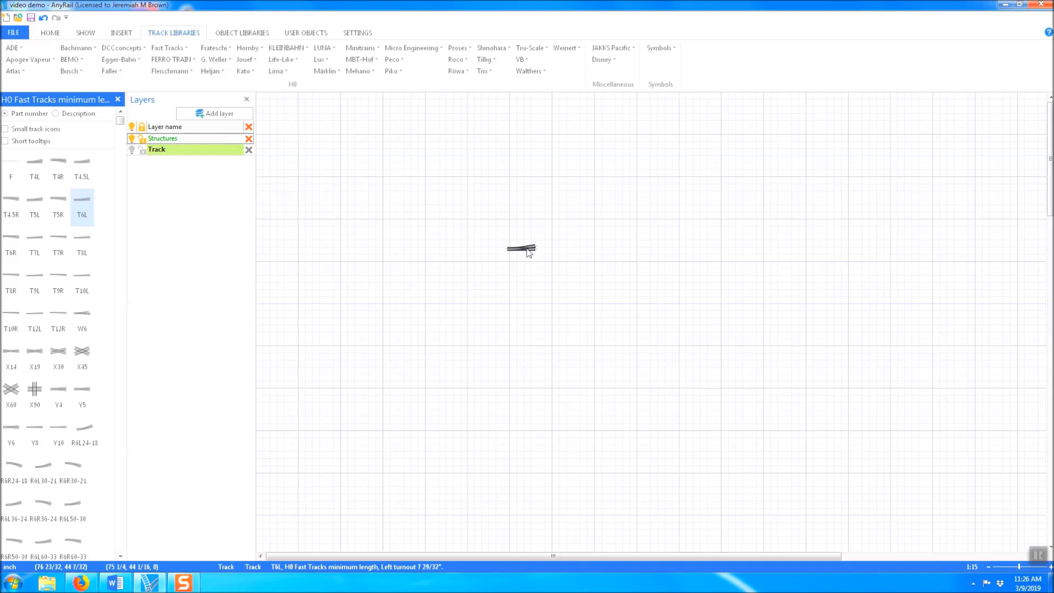
drag(528, 252, 496, 216)
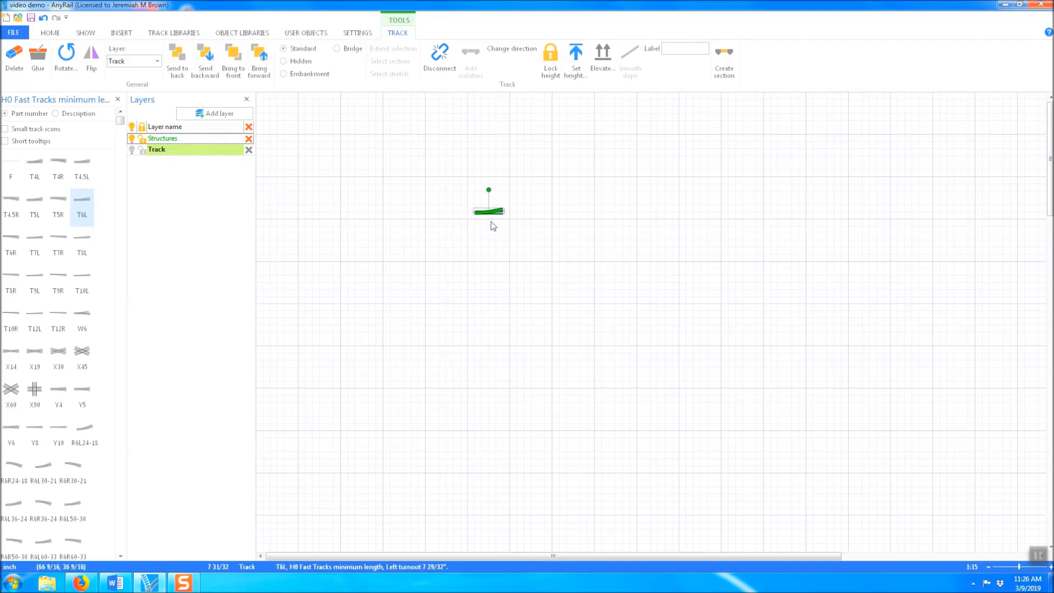
click(490, 222)
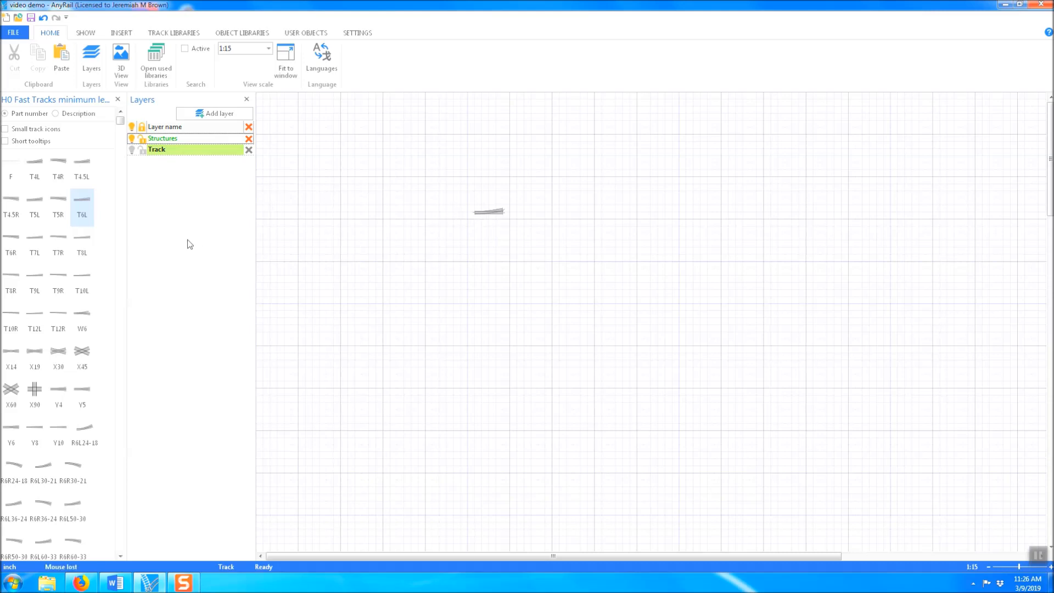
Close the H0 Fast Tracks minimum length library and open it again
click(117, 101)
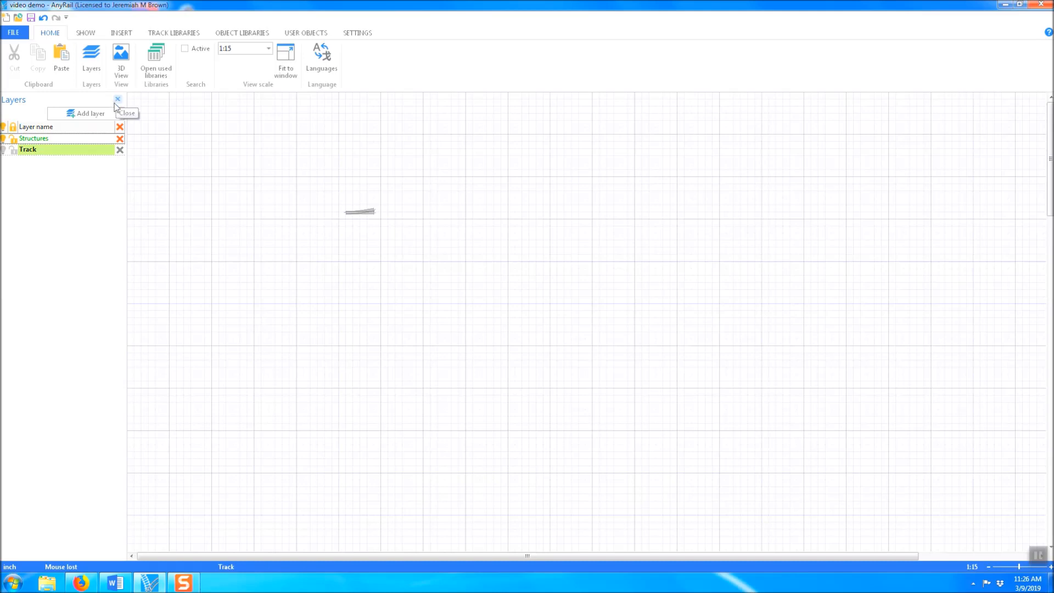
click(165, 34)
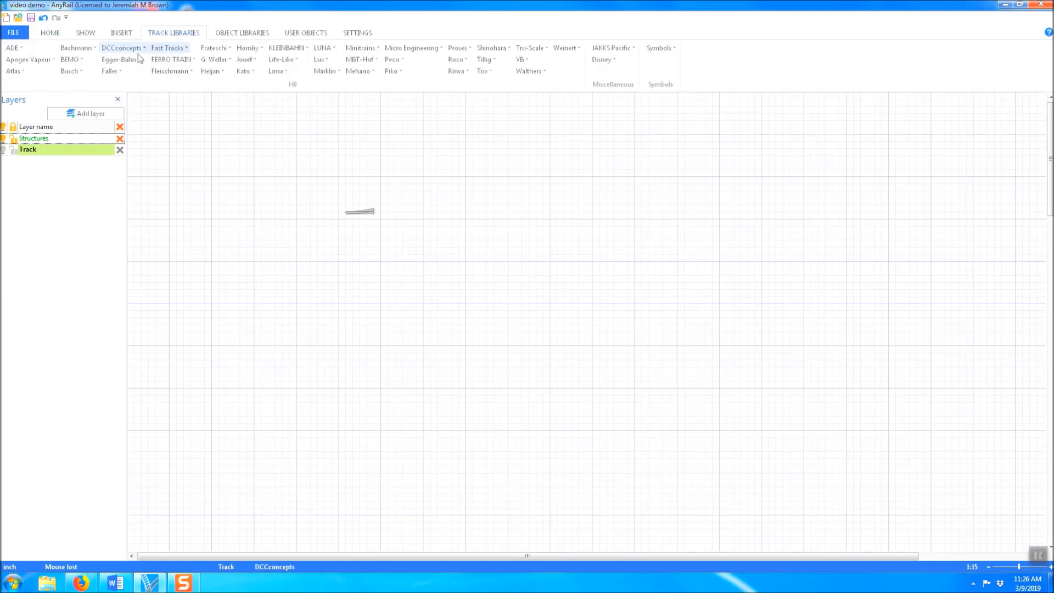
click(163, 49)
click(193, 60)
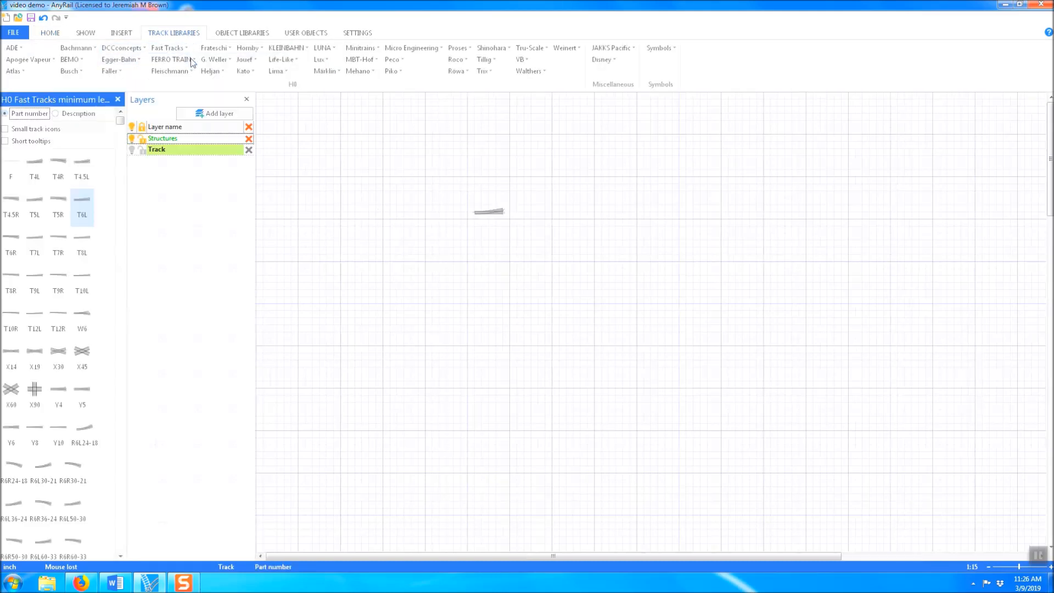
Open the H0 Atlas Code 83 track library and browse to its turnouts
click(22, 72)
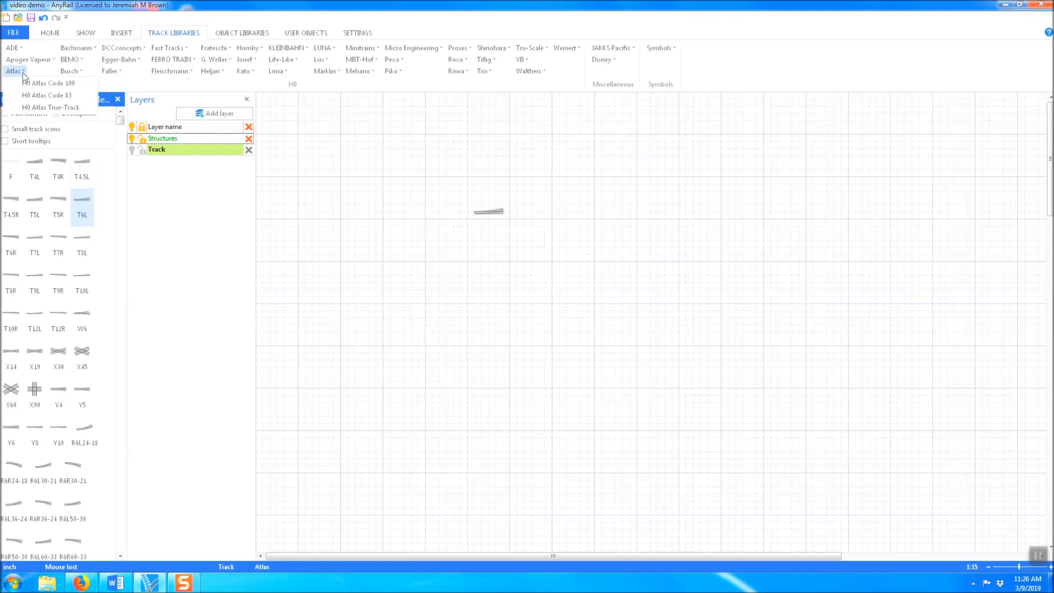
click(45, 96)
click(249, 556)
click(250, 556)
click(249, 556)
click(250, 556)
click(249, 556)
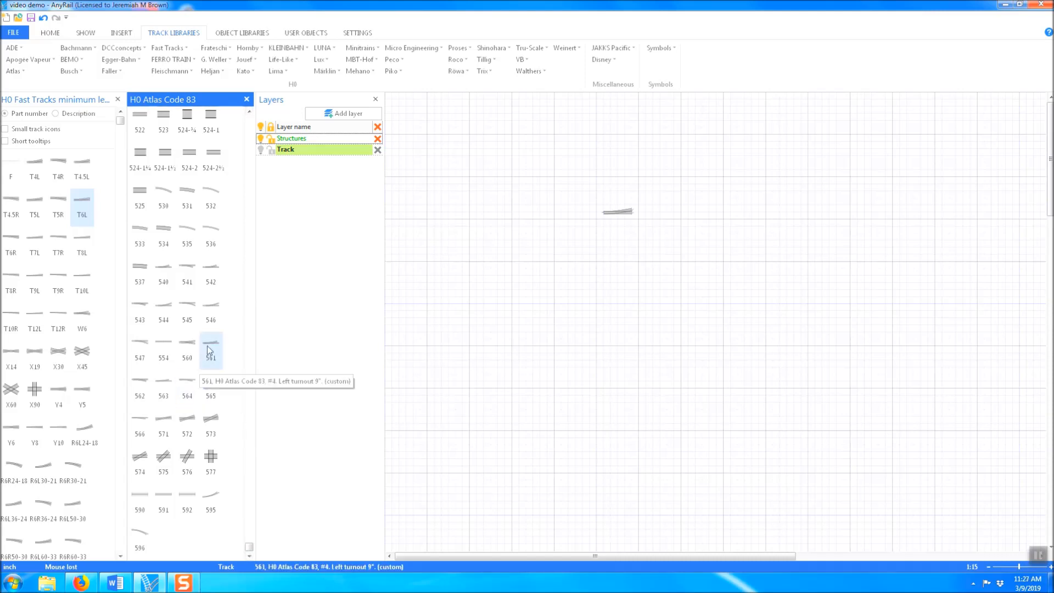
Place an Atlas Code 83 part 563 #6 left turnout just below the T6L turnout for comparison
click(168, 397)
drag(618, 254, 635, 231)
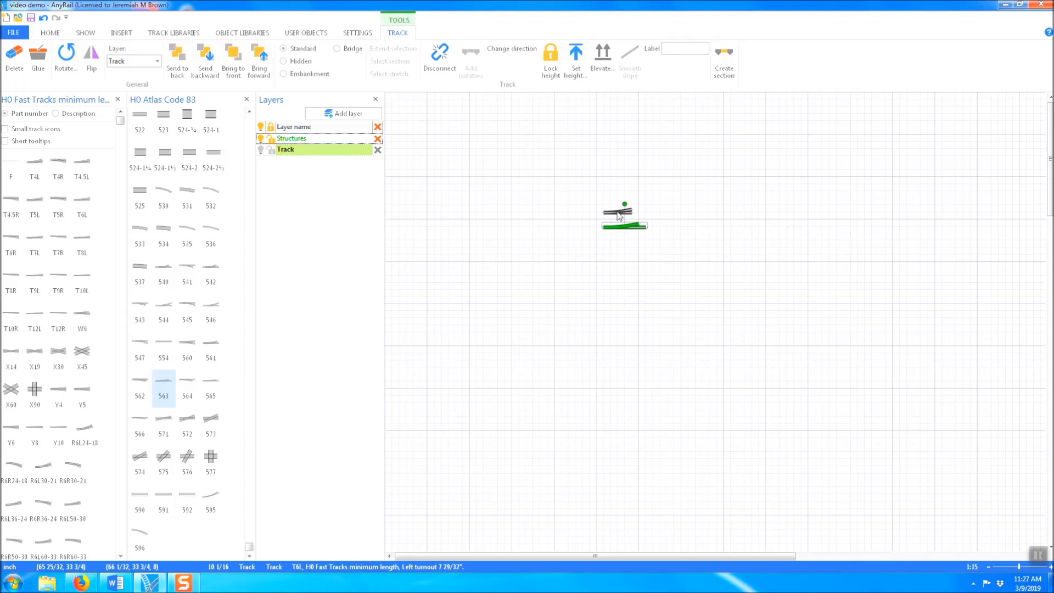
click(617, 270)
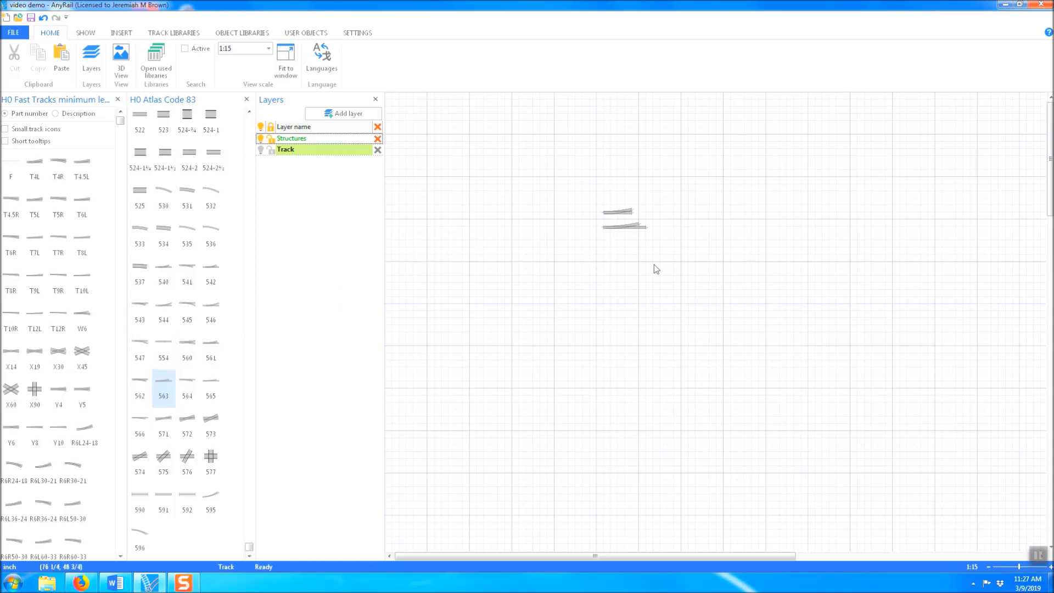
Place an Atlas Code 83 part 500 36-inch flex track and move it above the two turnouts
click(249, 112)
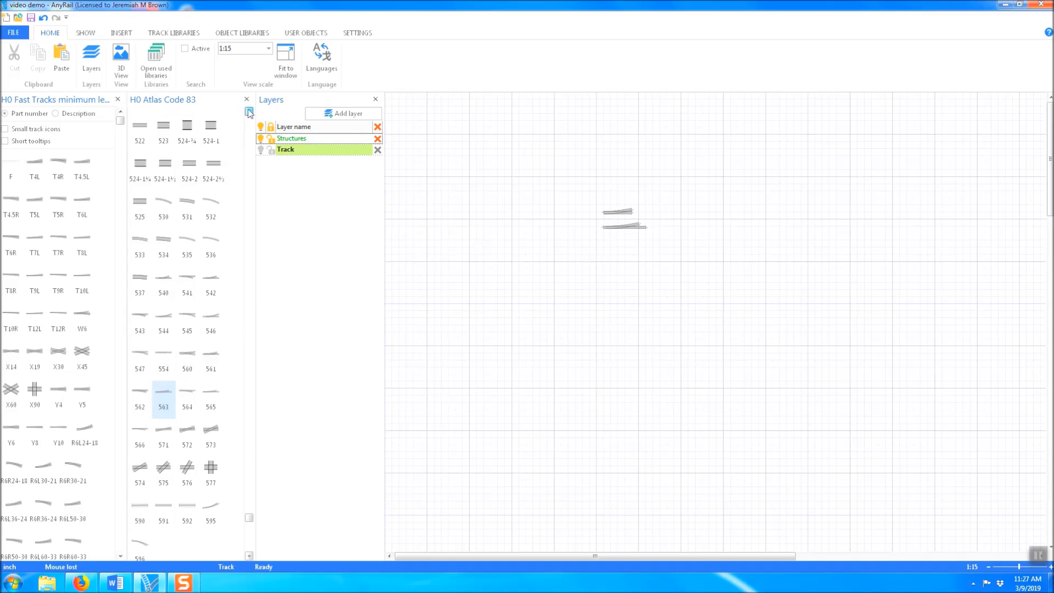
drag(249, 430, 233, 107)
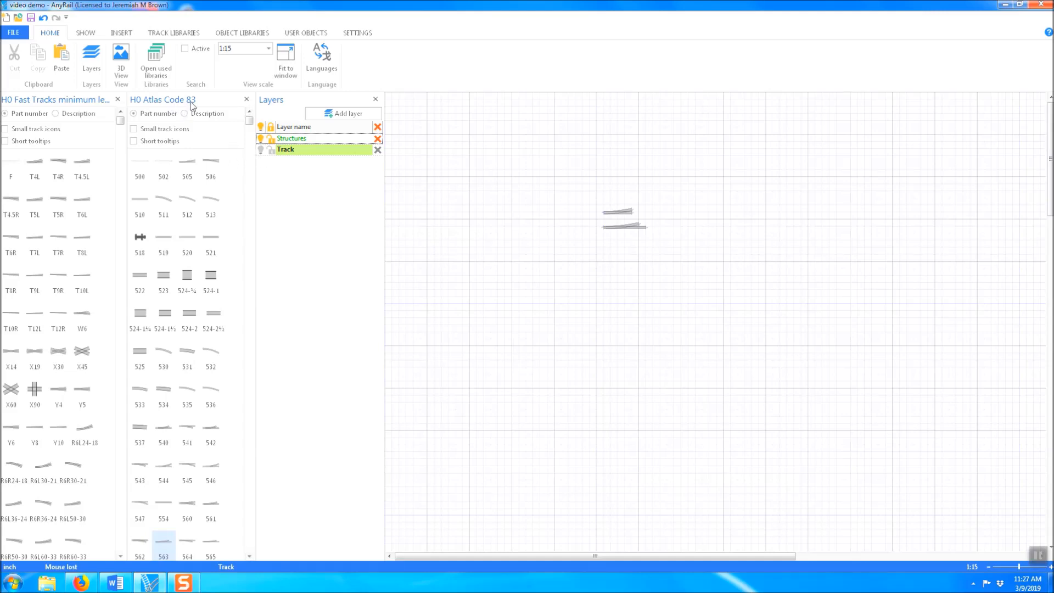
click(141, 180)
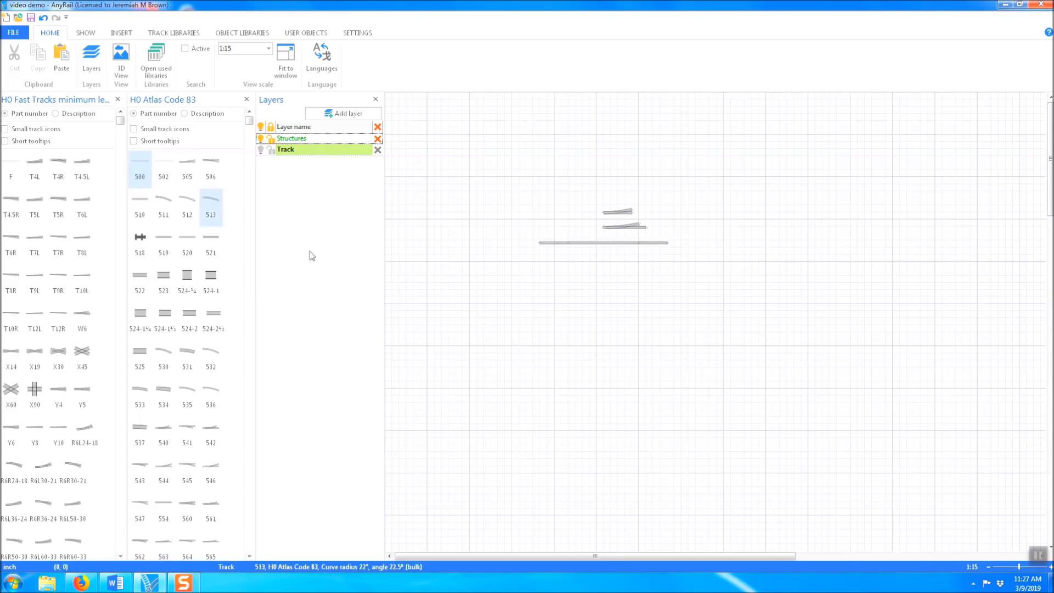
drag(588, 243, 614, 149)
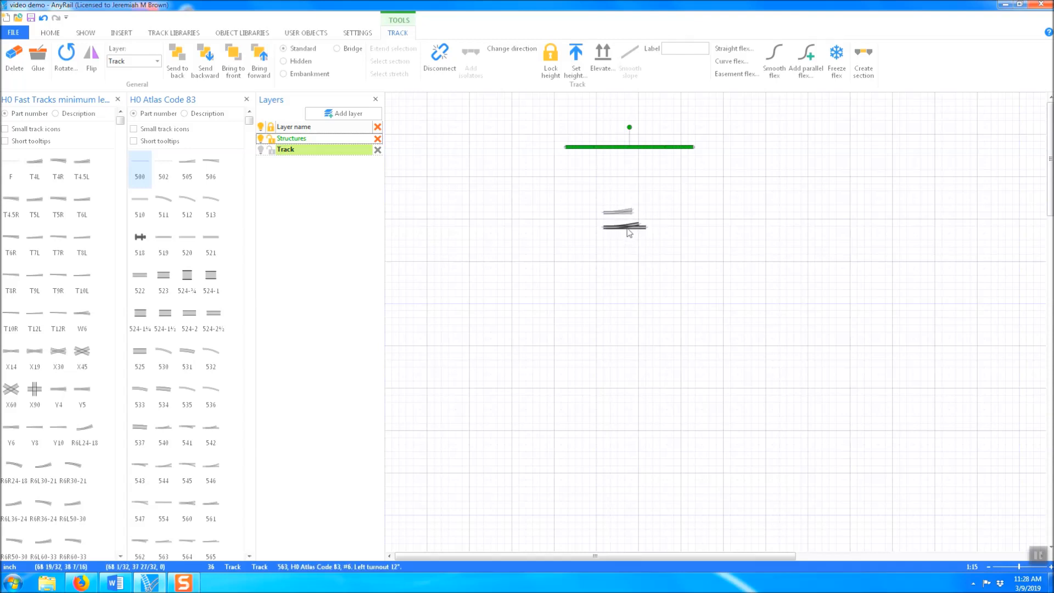
click(620, 255)
Delete the Atlas 563 turnout below the T6L turnout
right_click(621, 232)
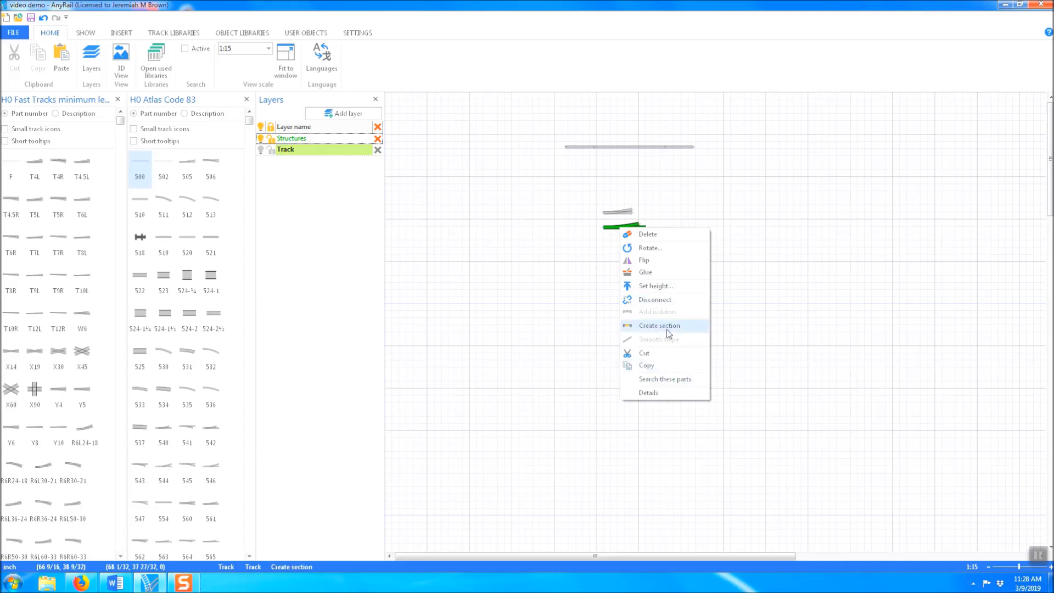
click(655, 235)
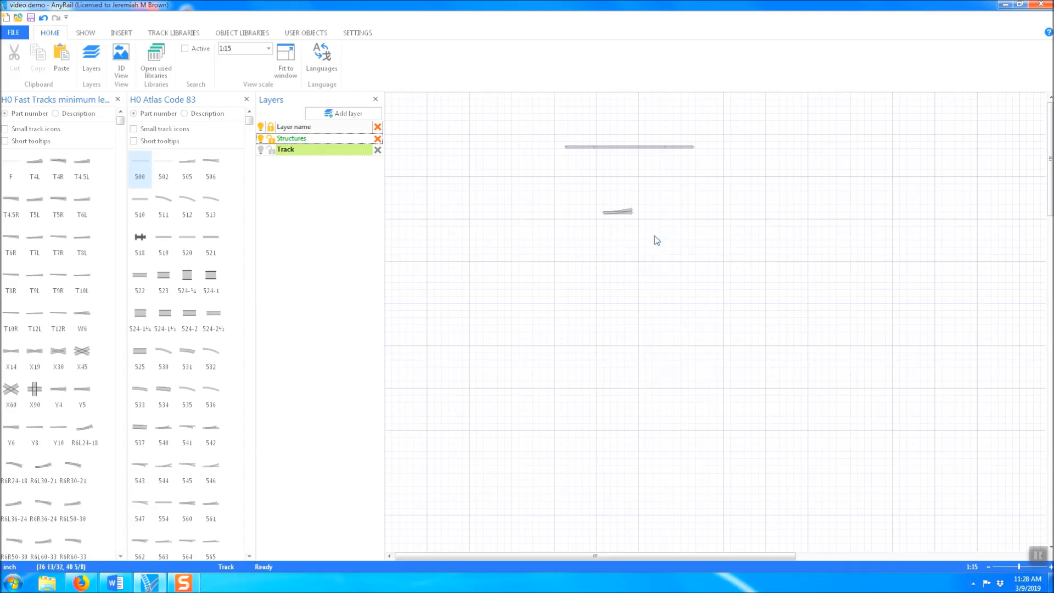
click(623, 213)
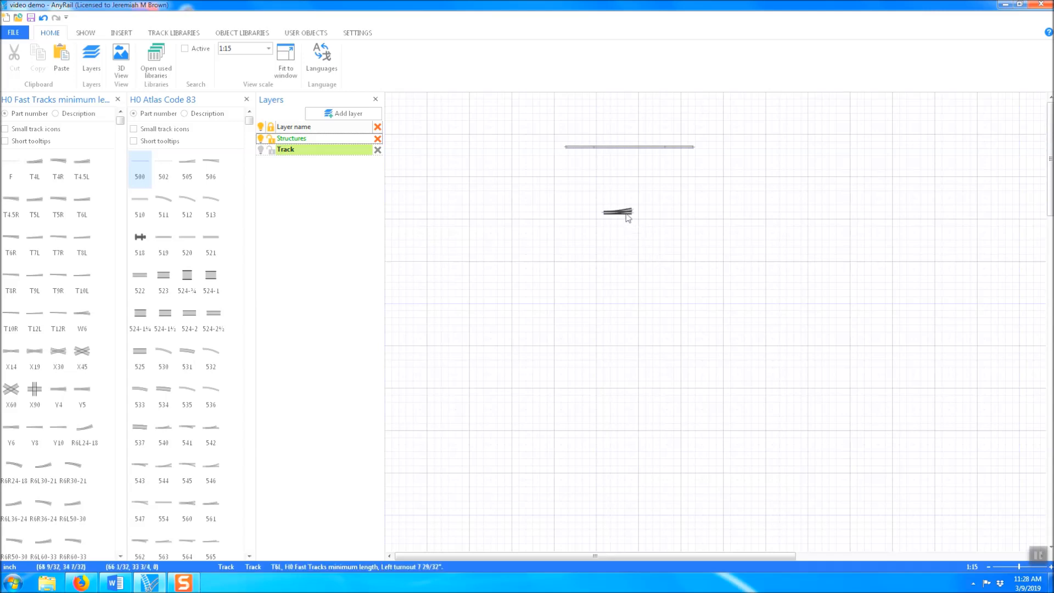
click(628, 231)
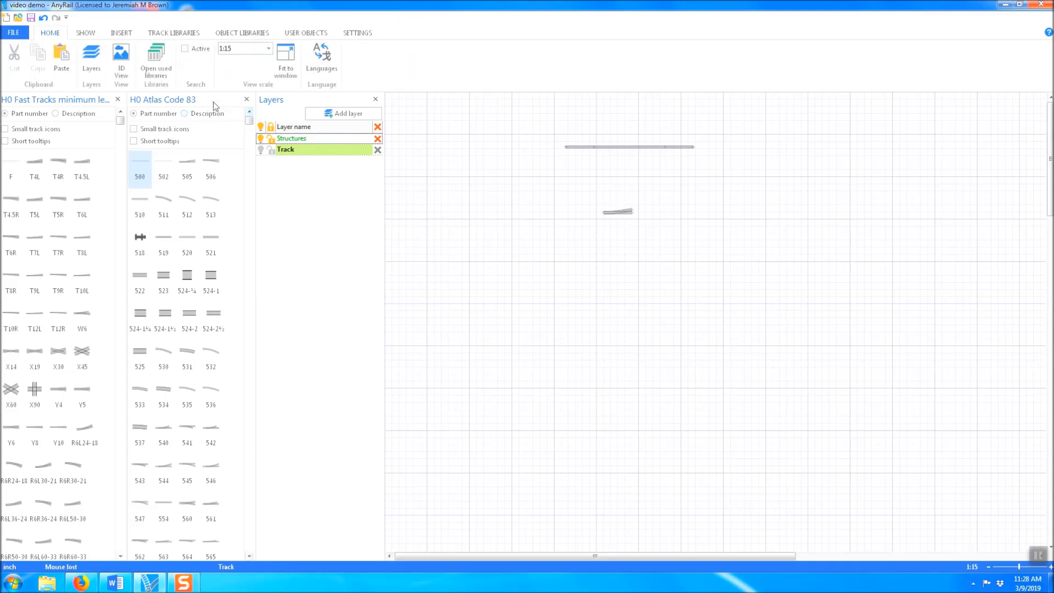
Close the H0 Atlas Code 83 library and move the flex track below and to the right of the T6L turnout
click(247, 100)
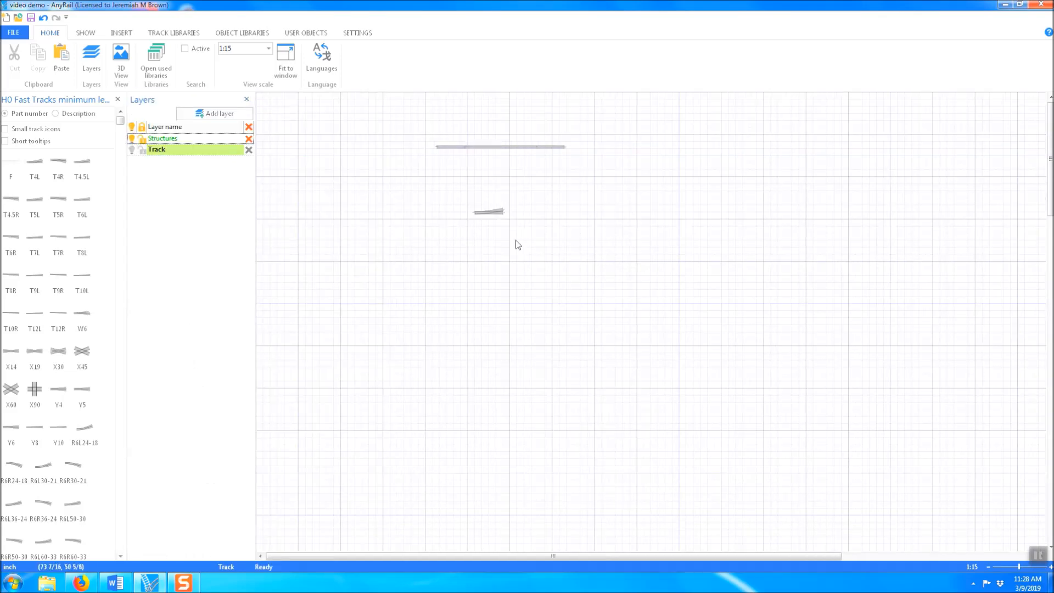
drag(499, 147, 610, 248)
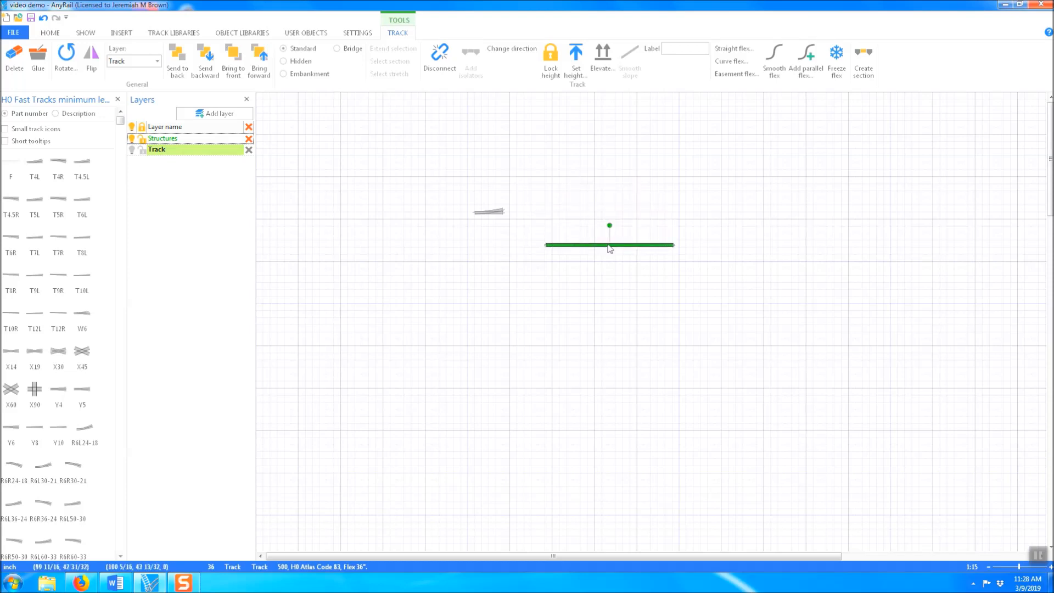
click(614, 282)
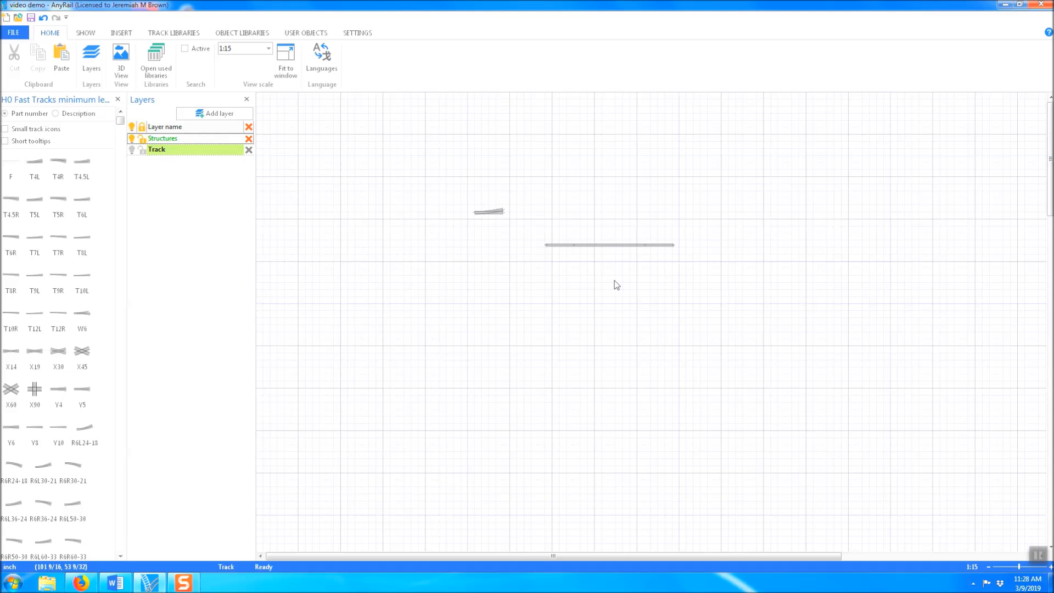
click(613, 246)
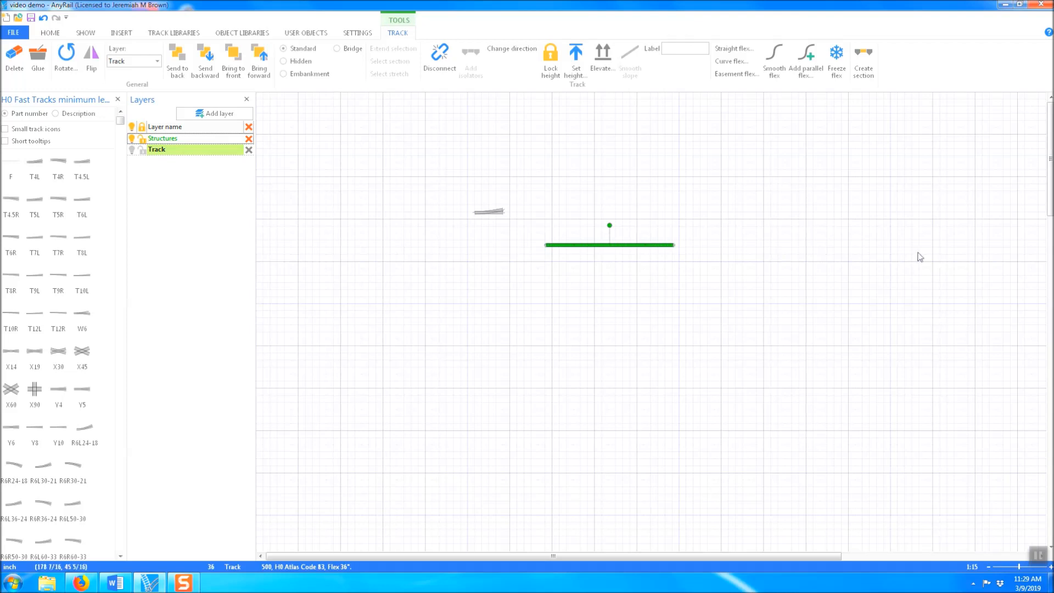
click(657, 295)
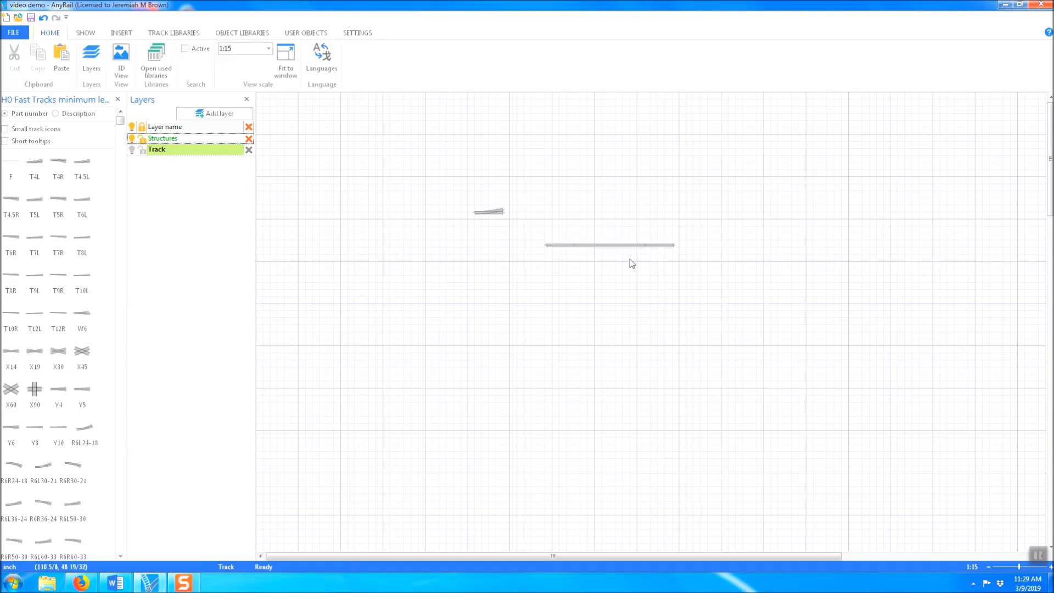
Set the flex track straight with a length of 60 inches
click(607, 247)
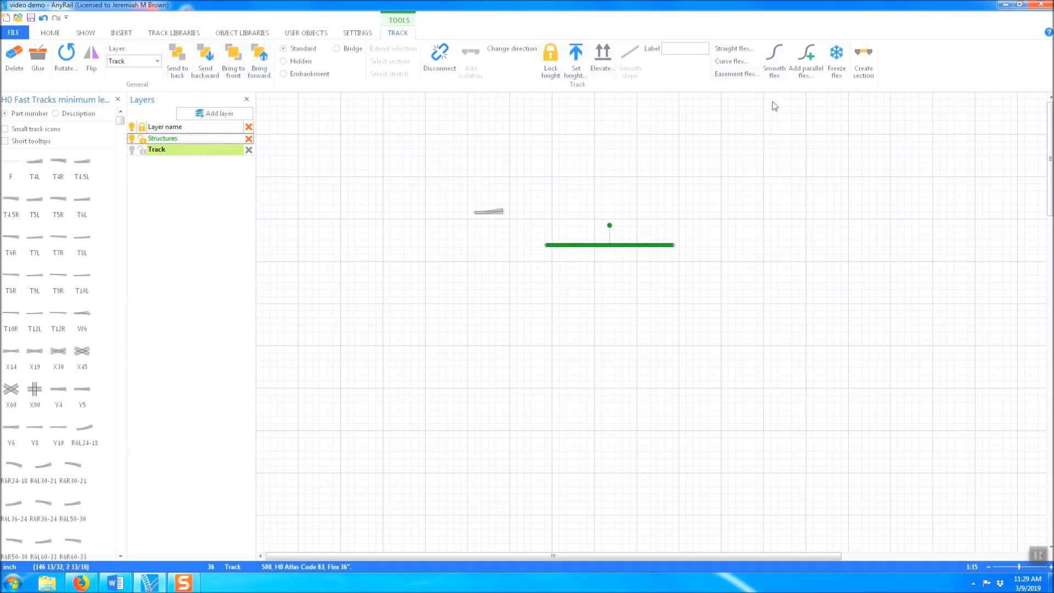
click(732, 51)
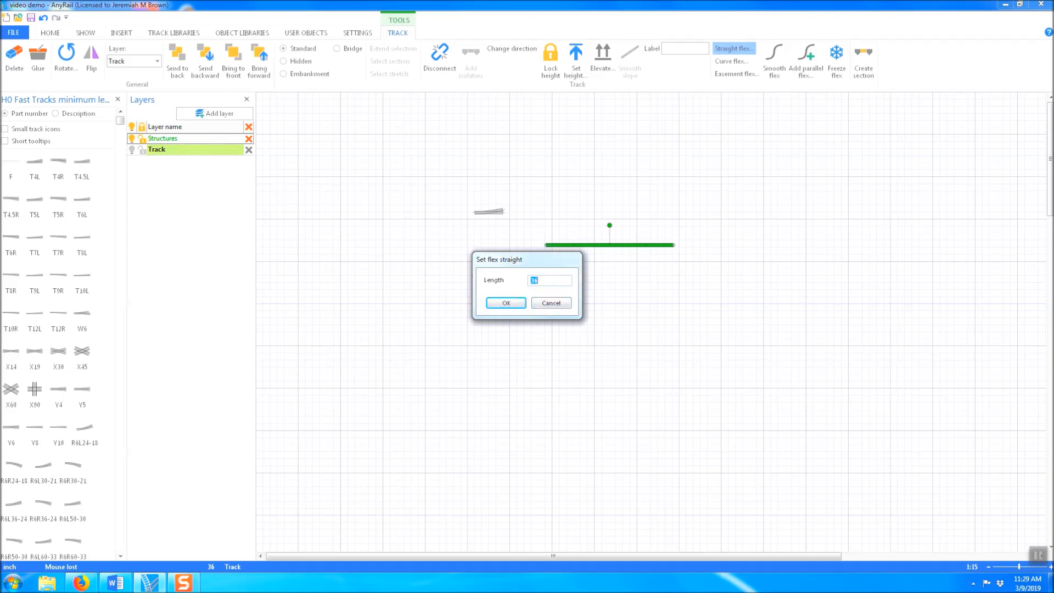
text(60)
click(504, 303)
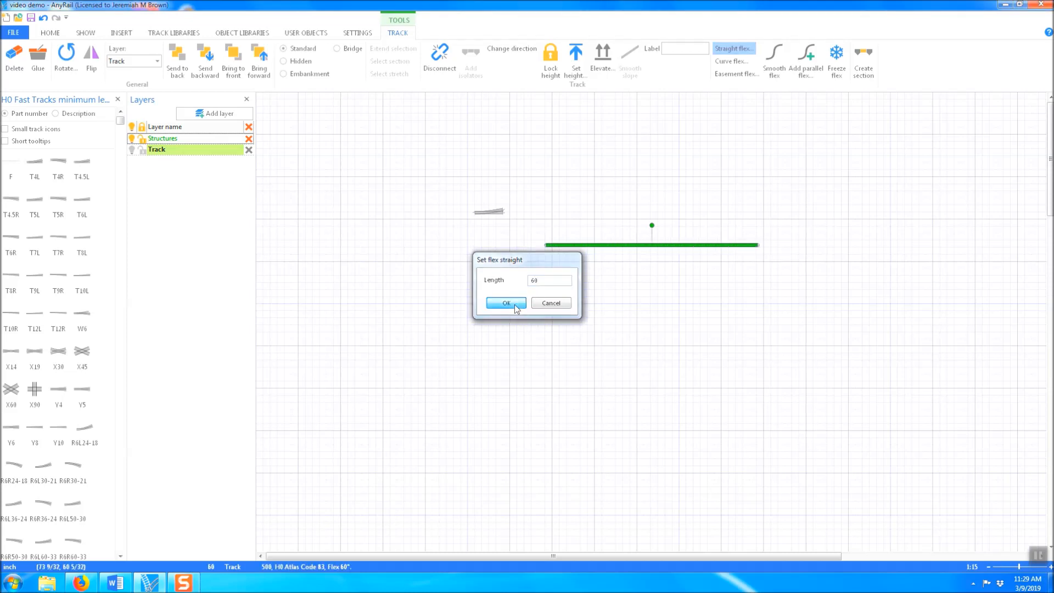
Move the 60-inch flex track up to the T6L turnout and join it to the turnout's straight end
click(637, 259)
click(642, 247)
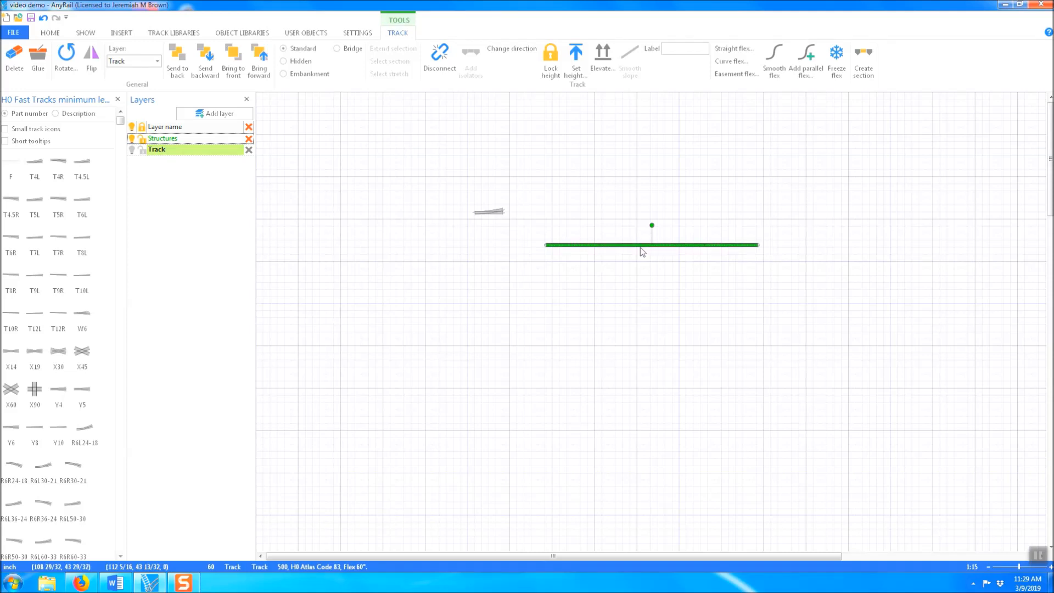
drag(642, 251, 620, 250)
click(561, 260)
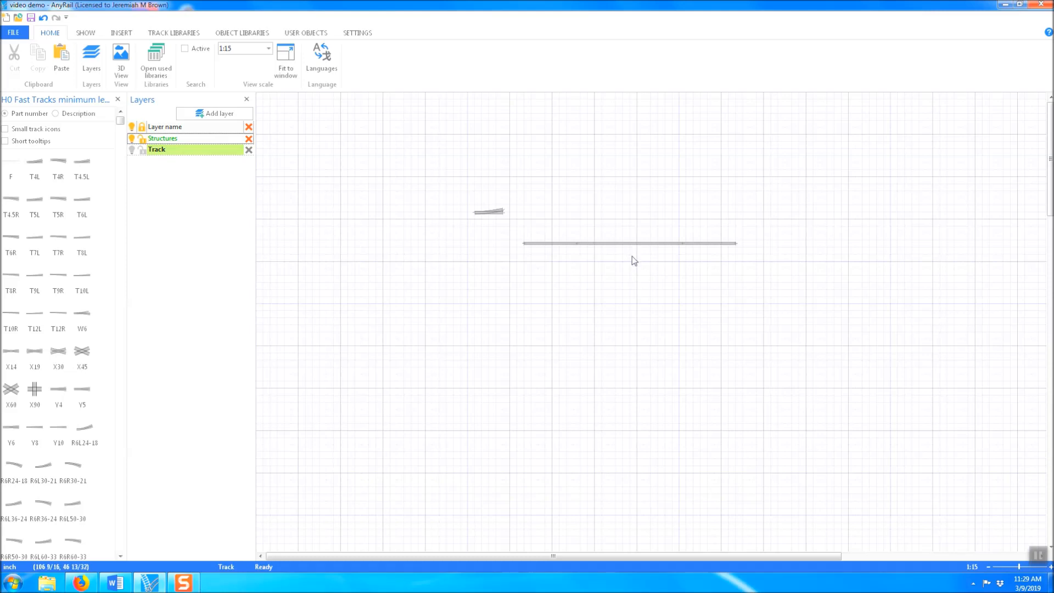
click(647, 245)
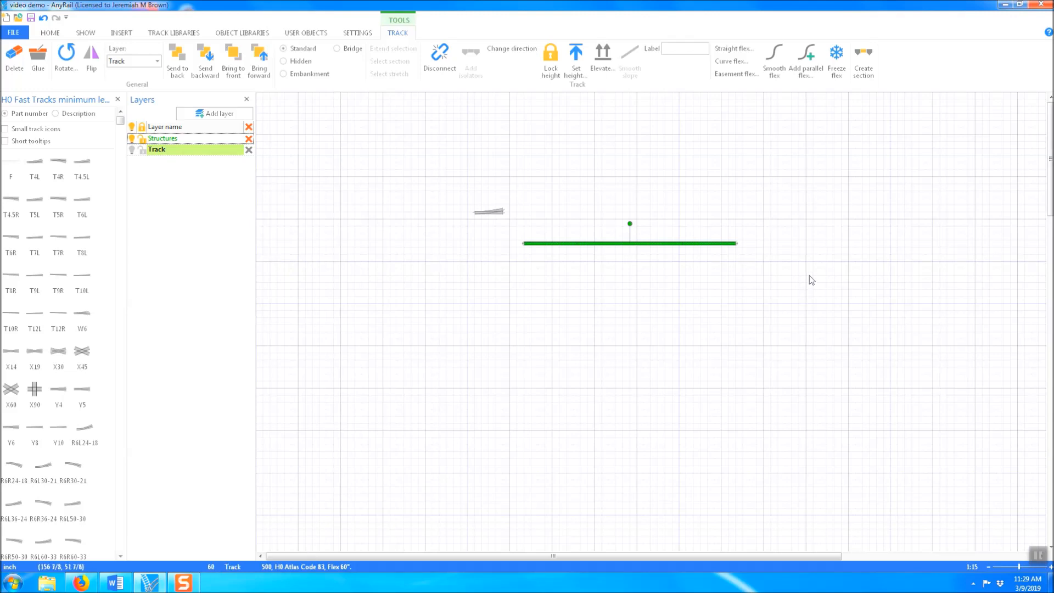
drag(667, 245, 646, 218)
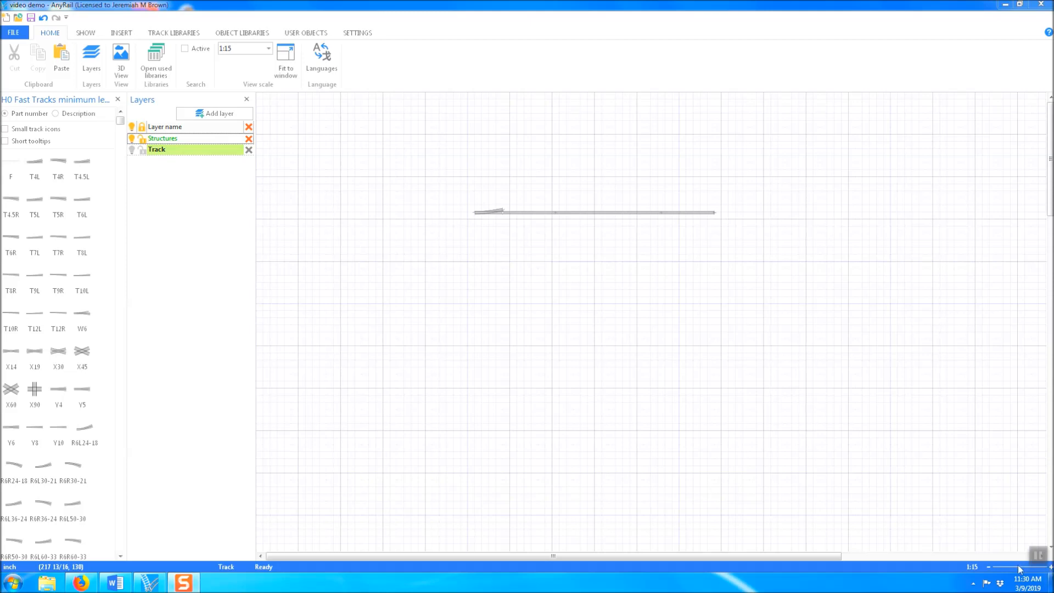
Examine the height and connection options at the joint between the T6L turnout and the 60-inch flex track without changing them
drag(1020, 566, 1030, 567)
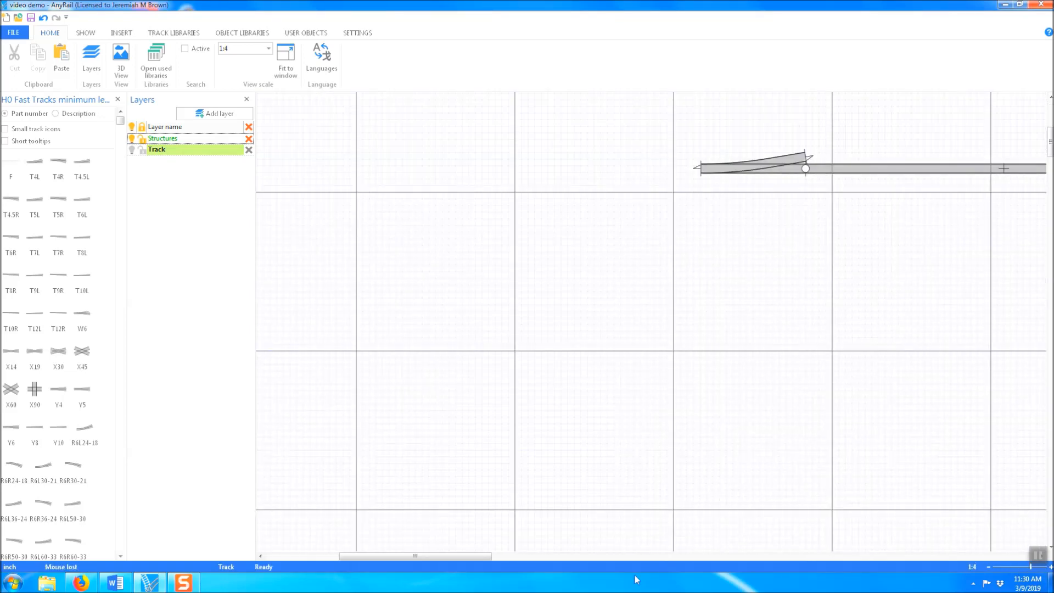
drag(472, 557, 537, 549)
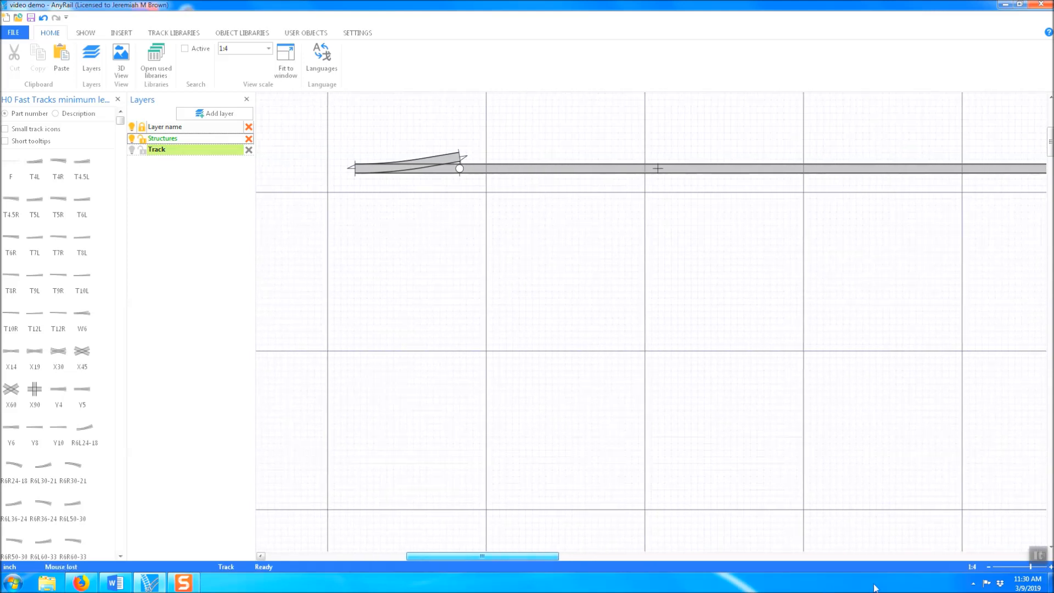
click(990, 568)
click(990, 568)
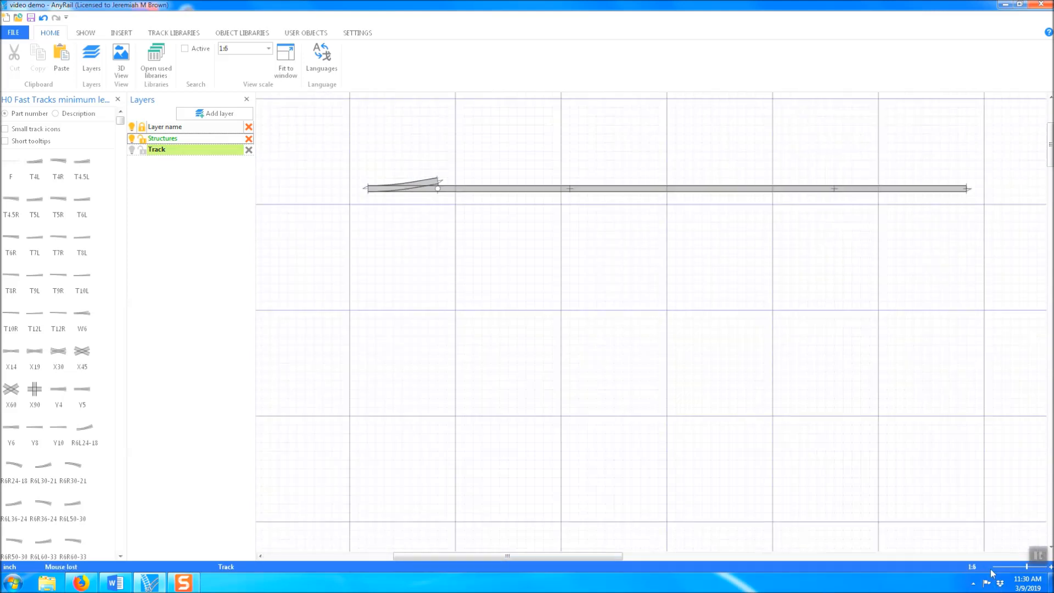
right_click(438, 191)
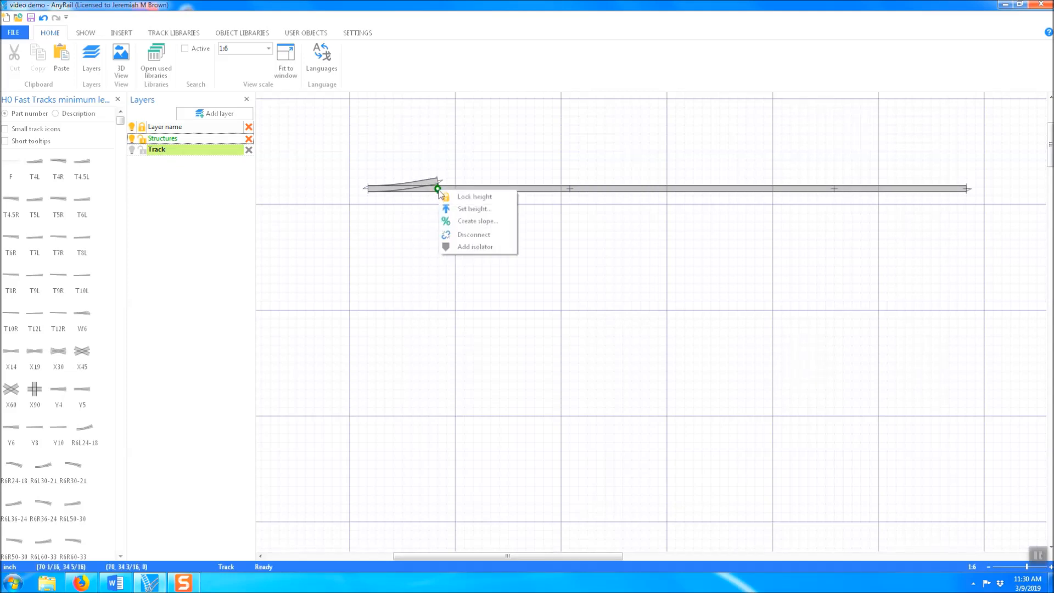
click(483, 210)
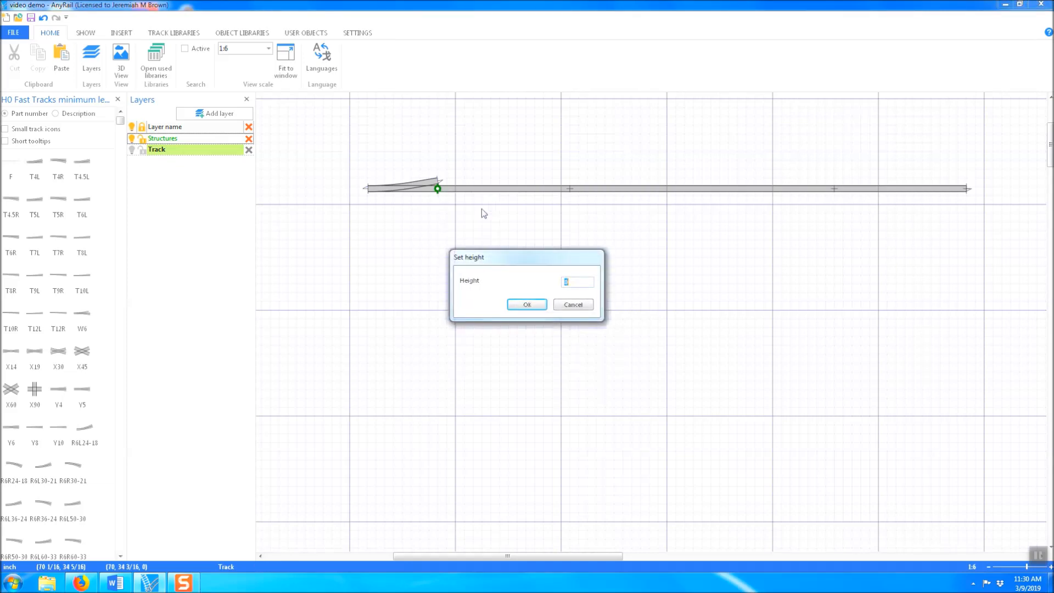
click(572, 305)
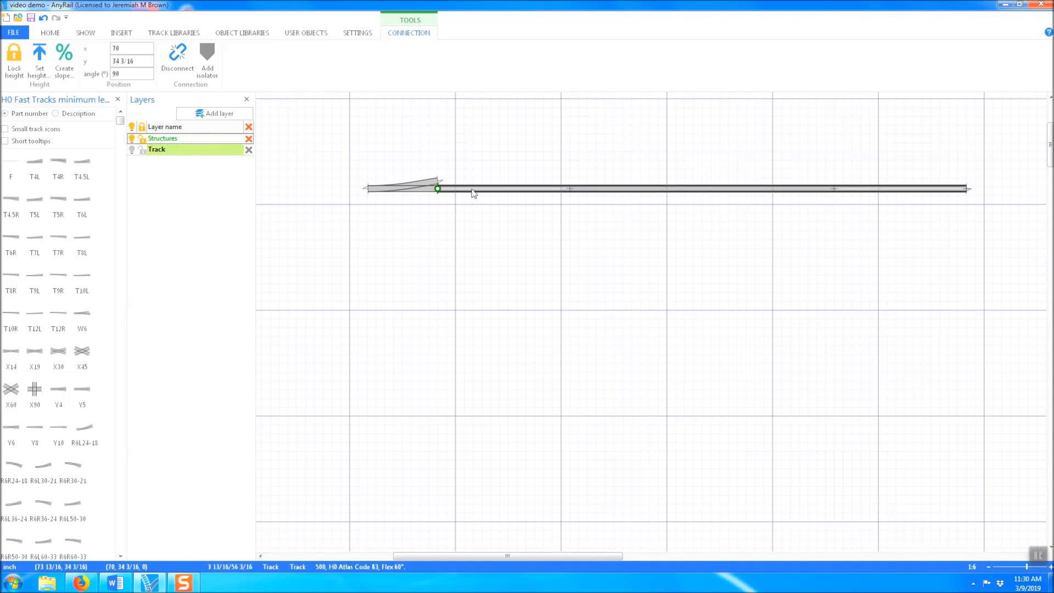
click(446, 232)
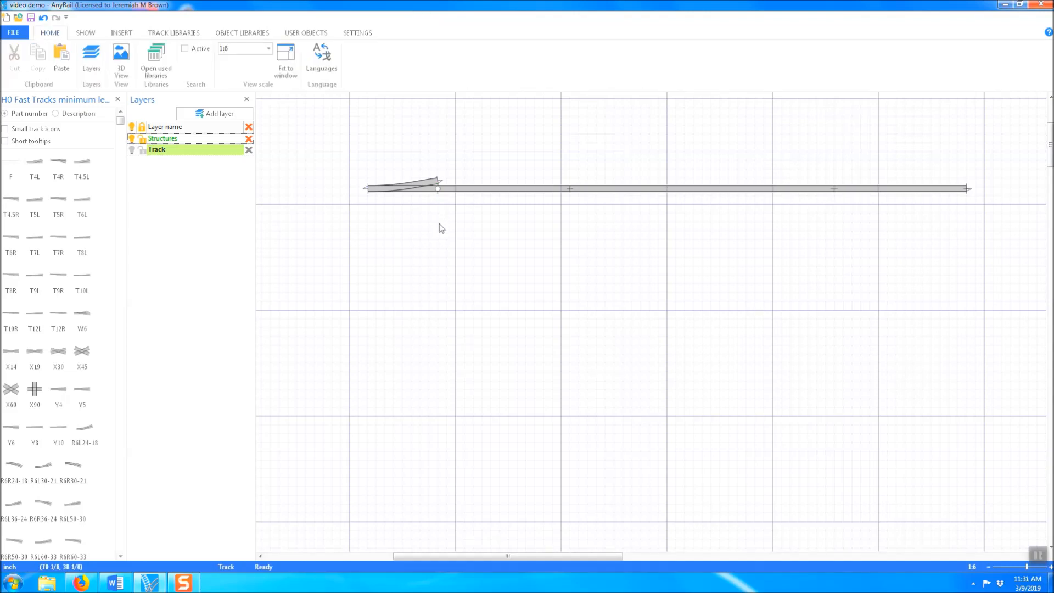
right_click(438, 189)
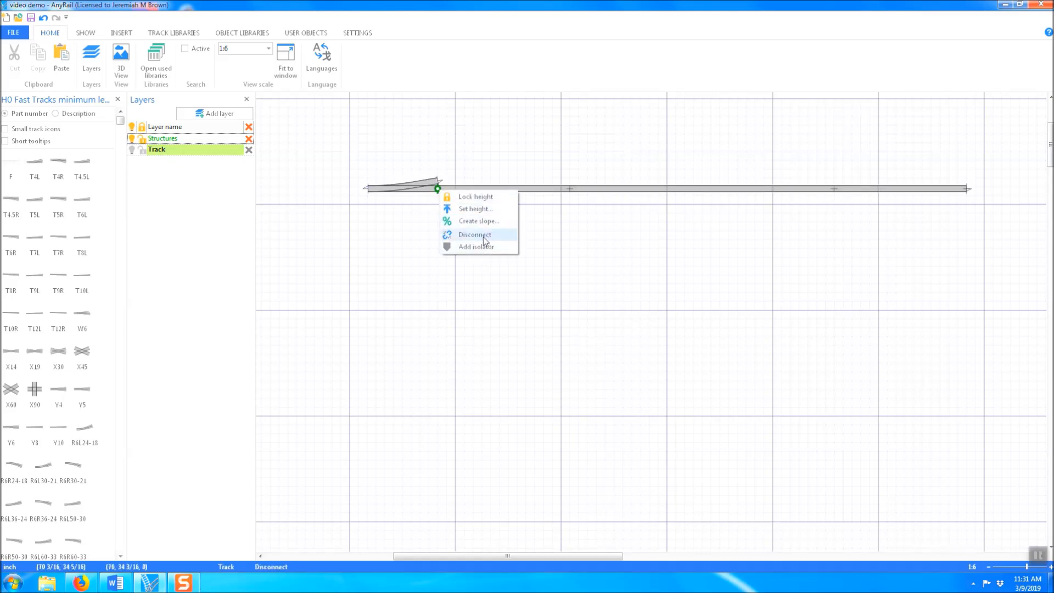
click(465, 248)
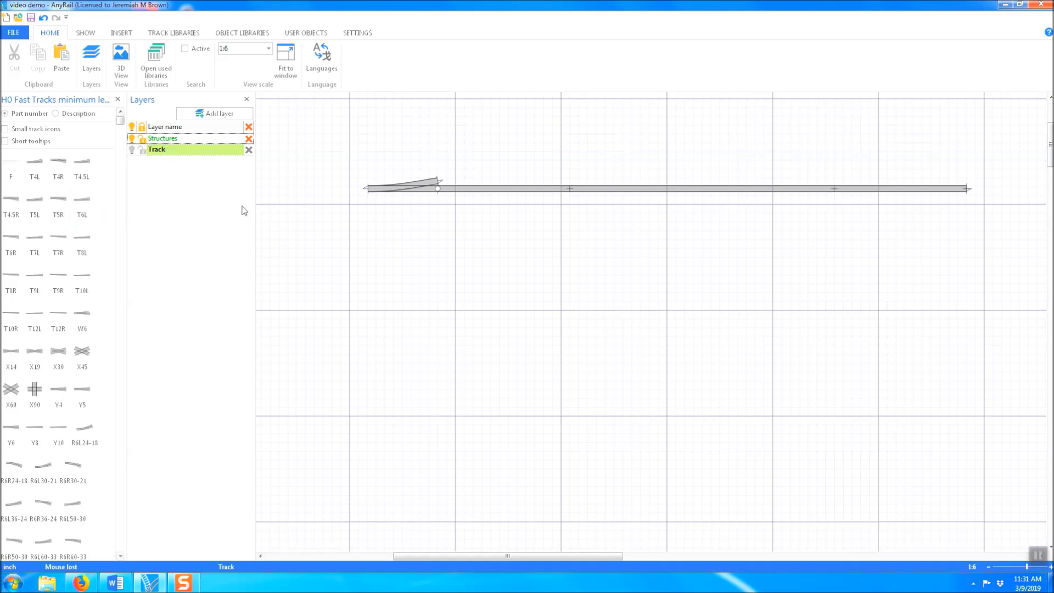
Replace the T6L turnout with a T8L left turnout joined to the left end of the 60-inch flex track
click(403, 190)
key(Delete)
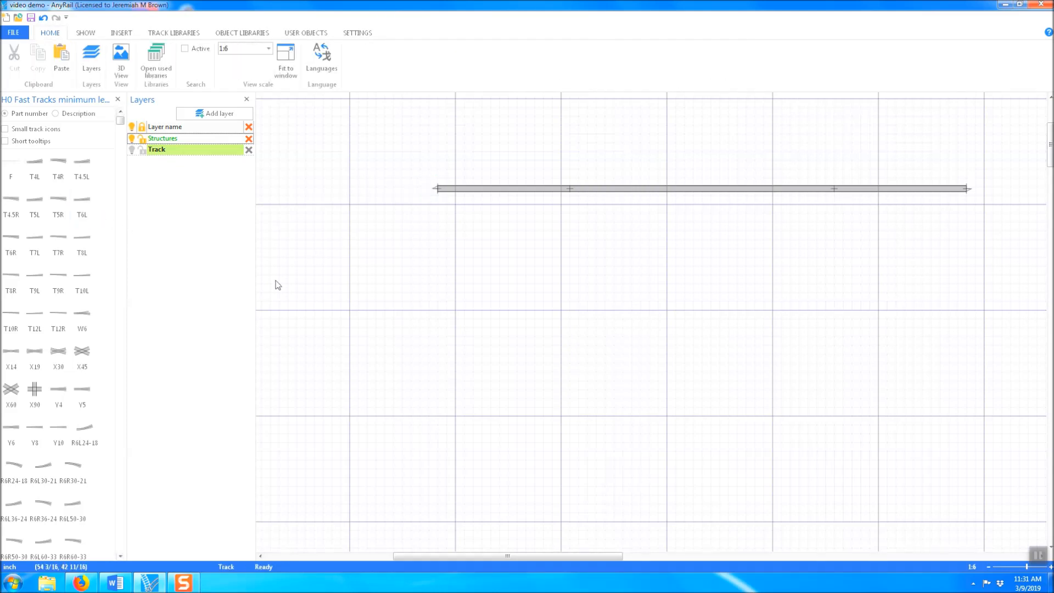
drag(85, 251, 419, 190)
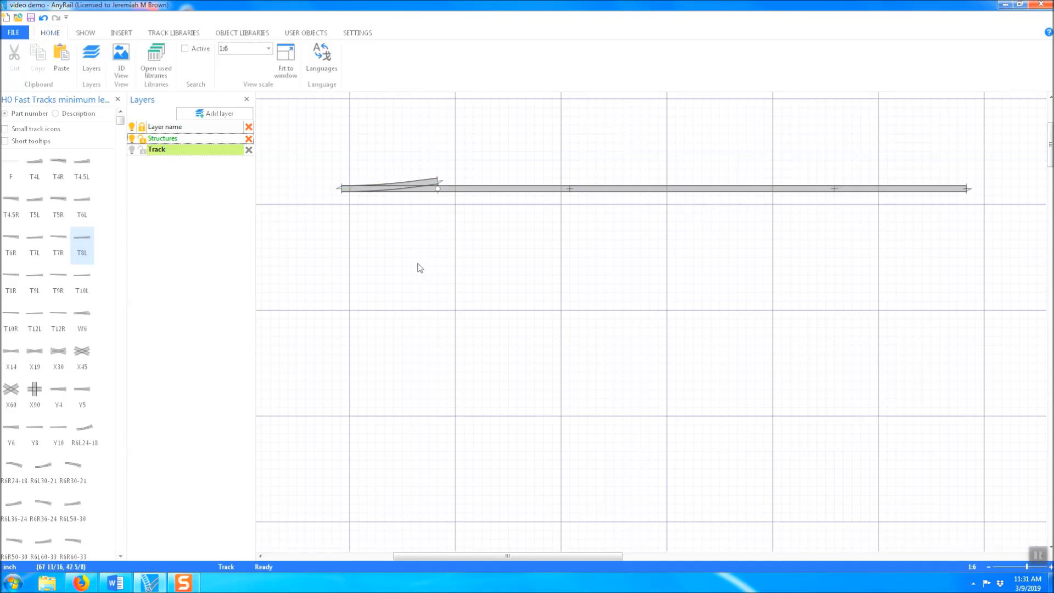
Disconnect the T8L turnout from the flex track, shift it slightly down and to the left, and rejoin the two pieces
right_click(438, 190)
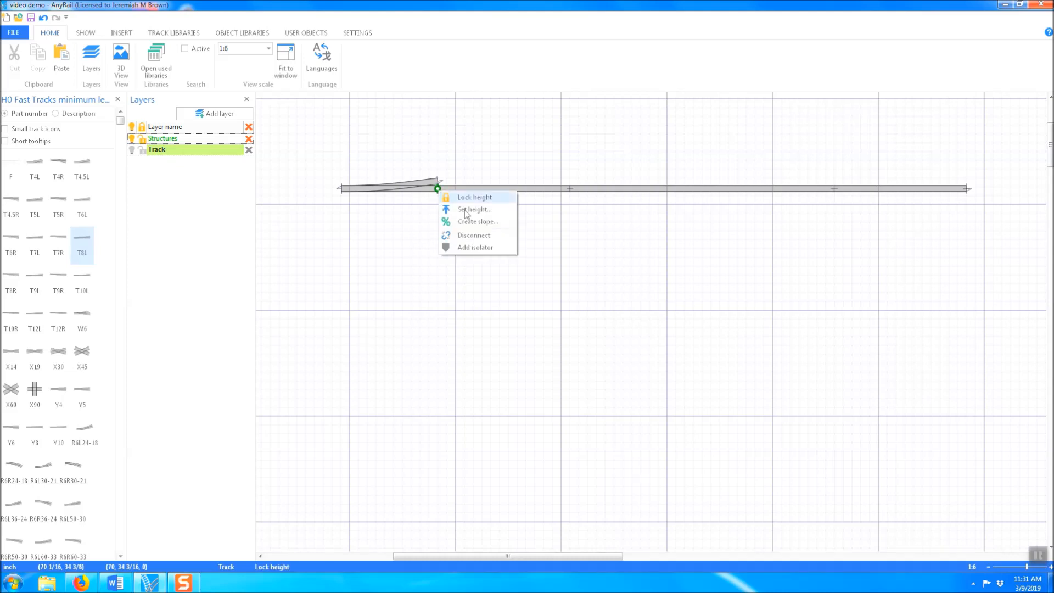
click(479, 238)
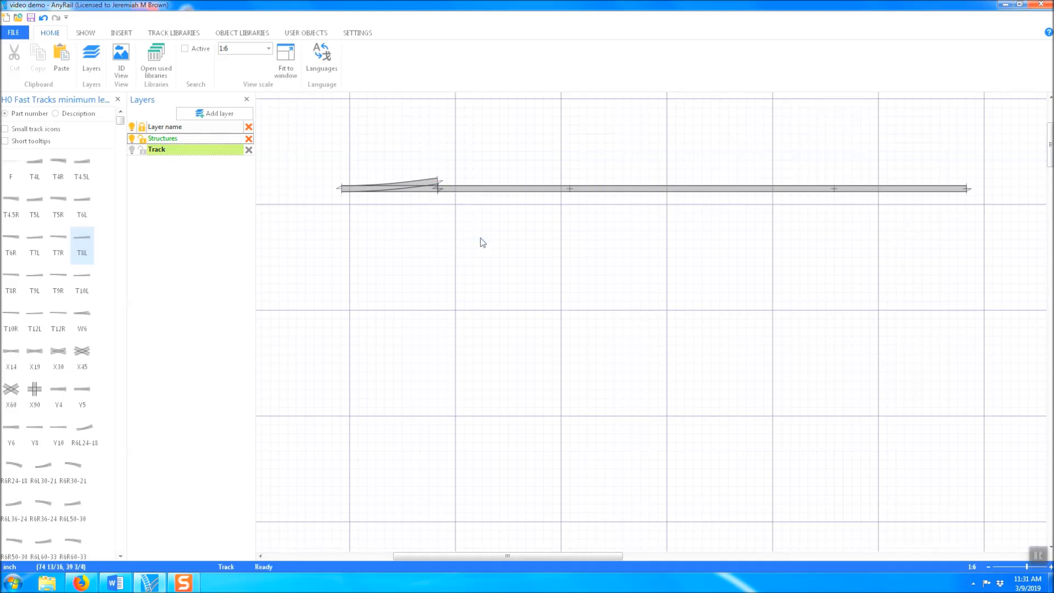
mouse_move(391, 190)
mouse_down()
mouse_move(388, 271)
mouse_move(388, 176)
mouse_move(388, 257)
mouse_move(388, 203)
mouse_up()
right_click(427, 203)
click(449, 246)
mouse_move(400, 204)
mouse_down()
mouse_move(404, 225)
mouse_move(397, 191)
mouse_move(507, 323)
mouse_move(382, 235)
mouse_move(385, 218)
mouse_move(406, 246)
mouse_move(377, 245)
mouse_move(416, 320)
mouse_move(387, 210)
mouse_move(403, 201)
mouse_up()
click(426, 254)
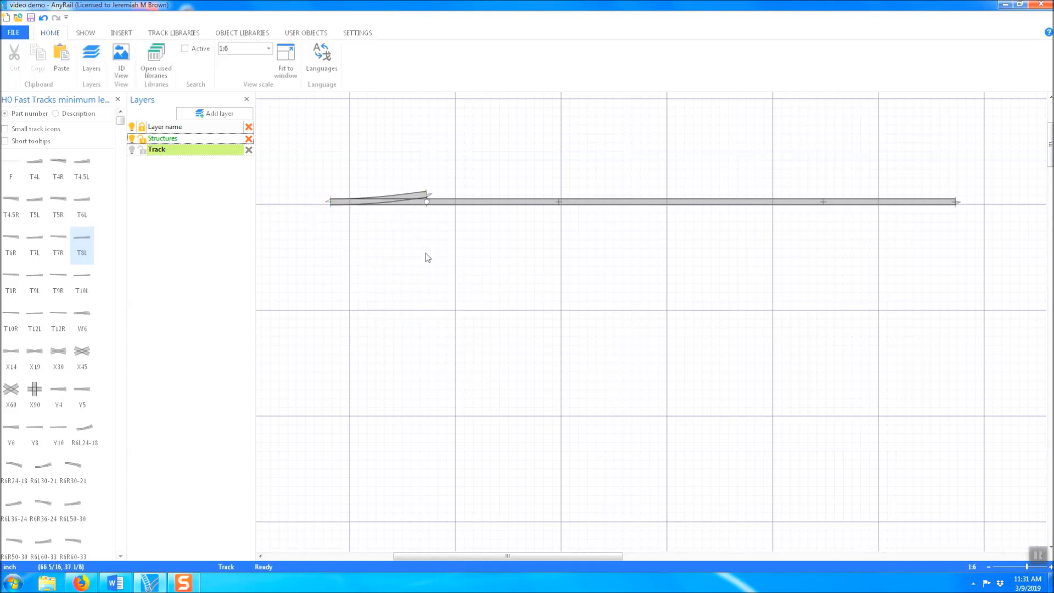
Place a T8R right turnout below the right half of the flex track and rotate it by -180 degrees
click(17, 298)
drag(570, 242, 781, 283)
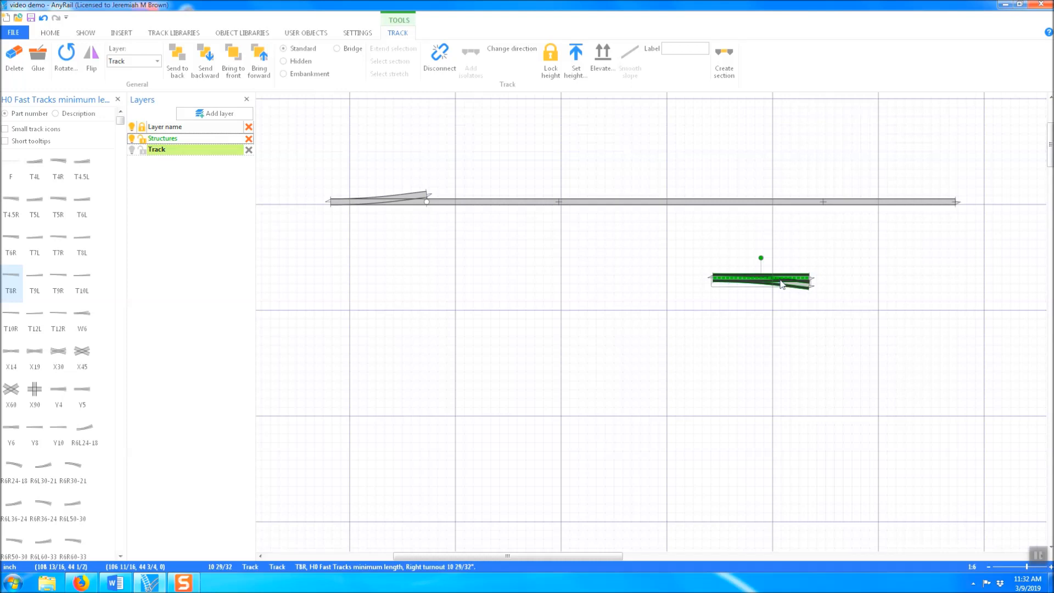
right_click(766, 282)
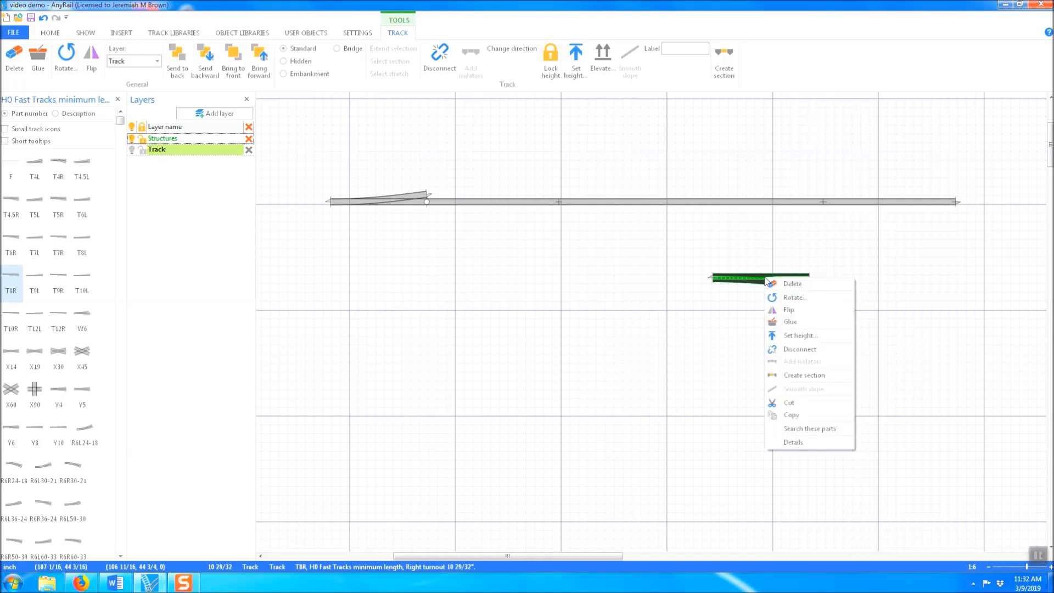
click(789, 299)
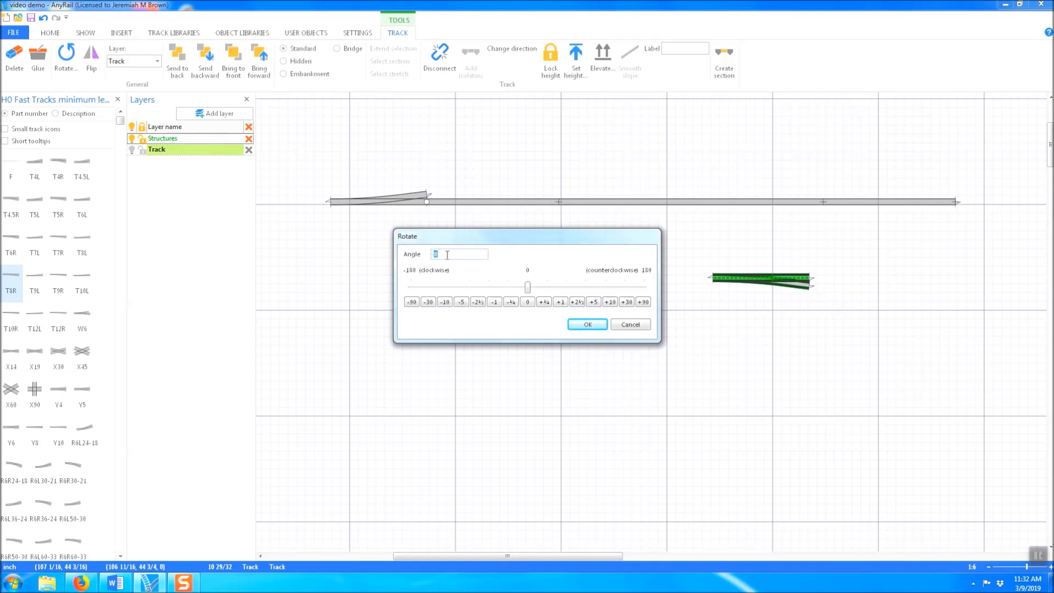
click(413, 305)
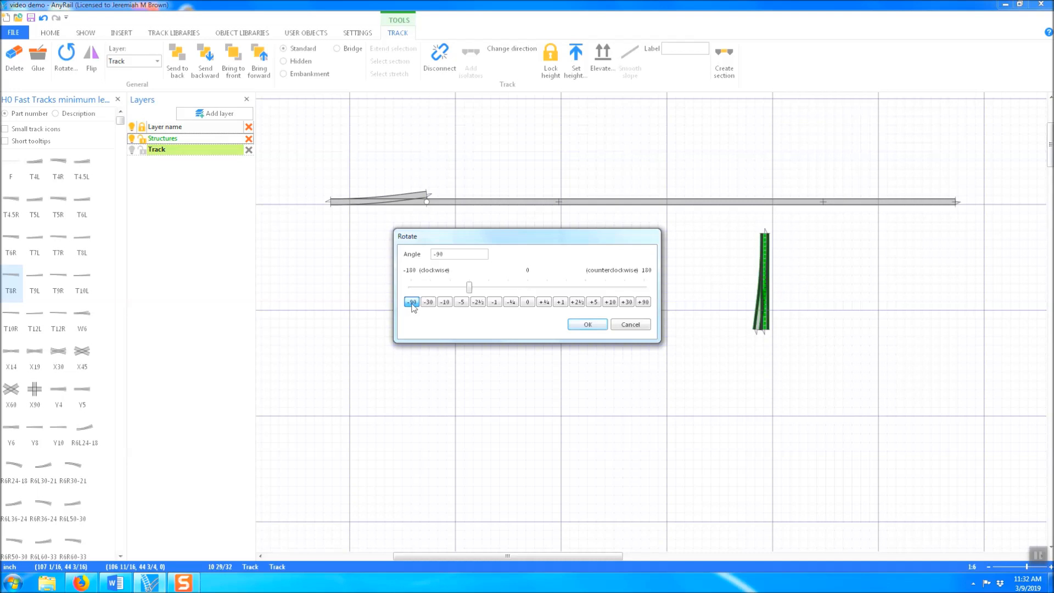
click(414, 306)
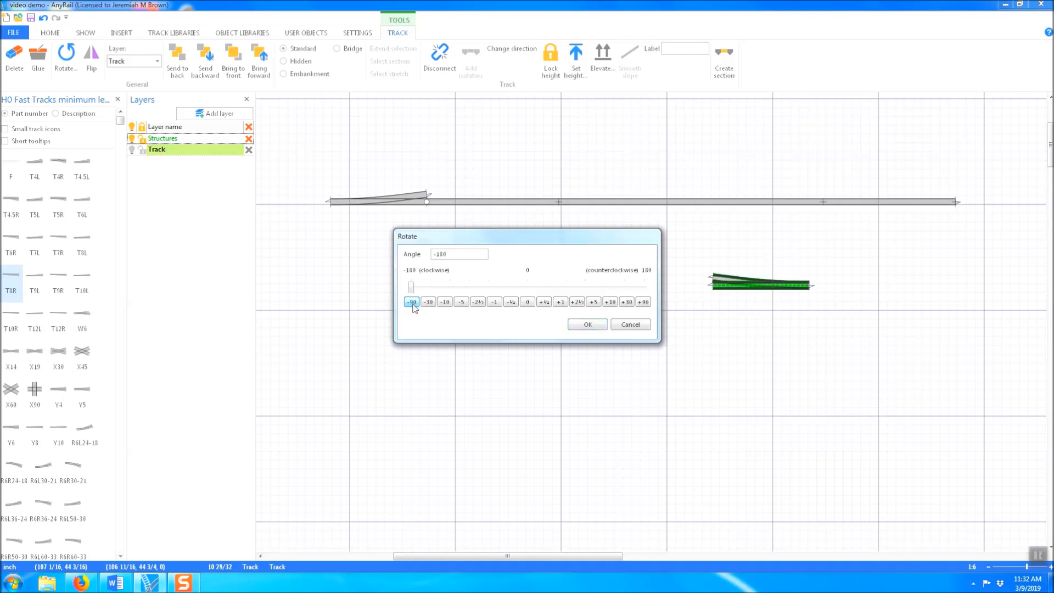
click(596, 327)
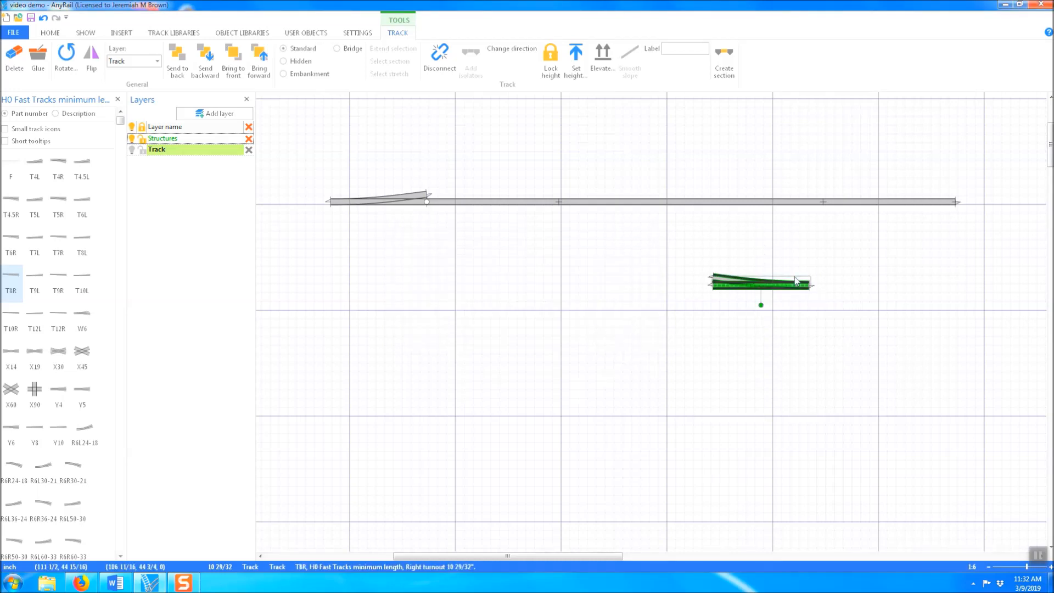
click(741, 350)
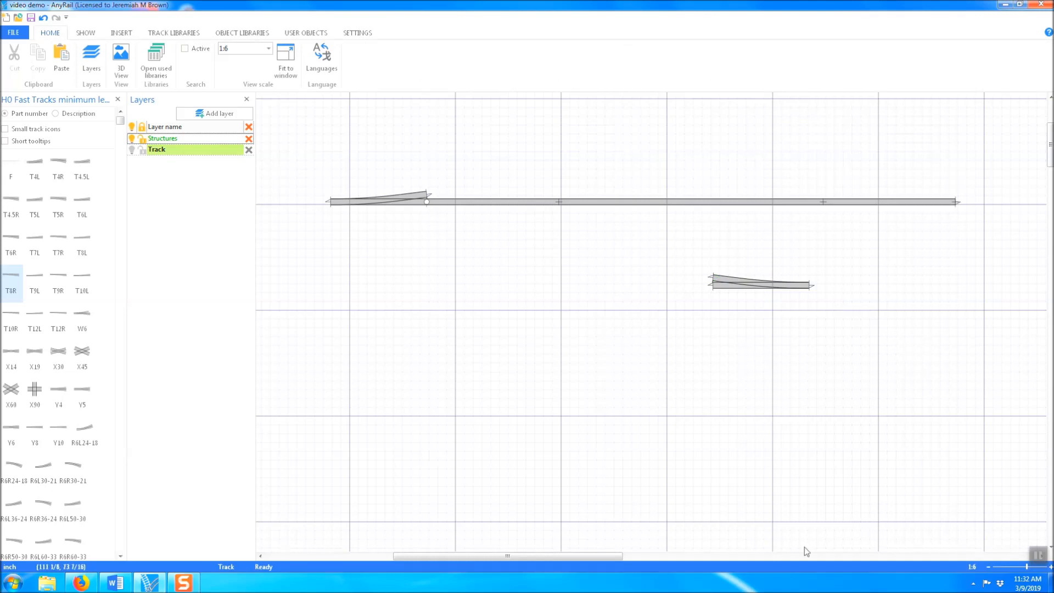
Move the rotated T8R turnout up and join its straight end to the right end of the 60-inch flex track
drag(590, 560, 610, 559)
drag(688, 286, 930, 201)
click(914, 399)
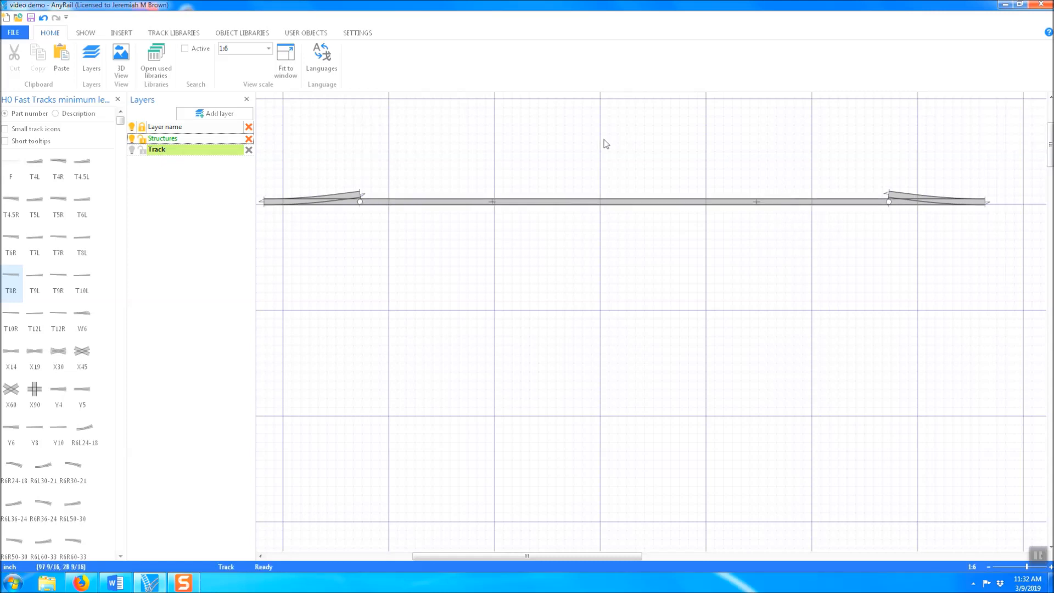
Add a parallel flex track 3 inches above the 60-inch flex track between the two turnouts
click(551, 203)
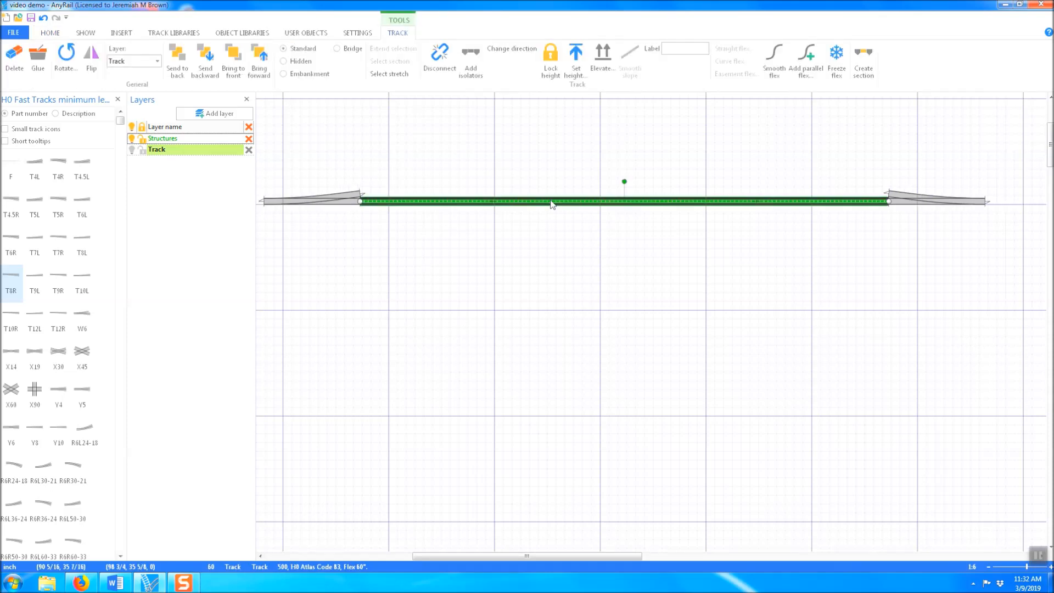
click(812, 74)
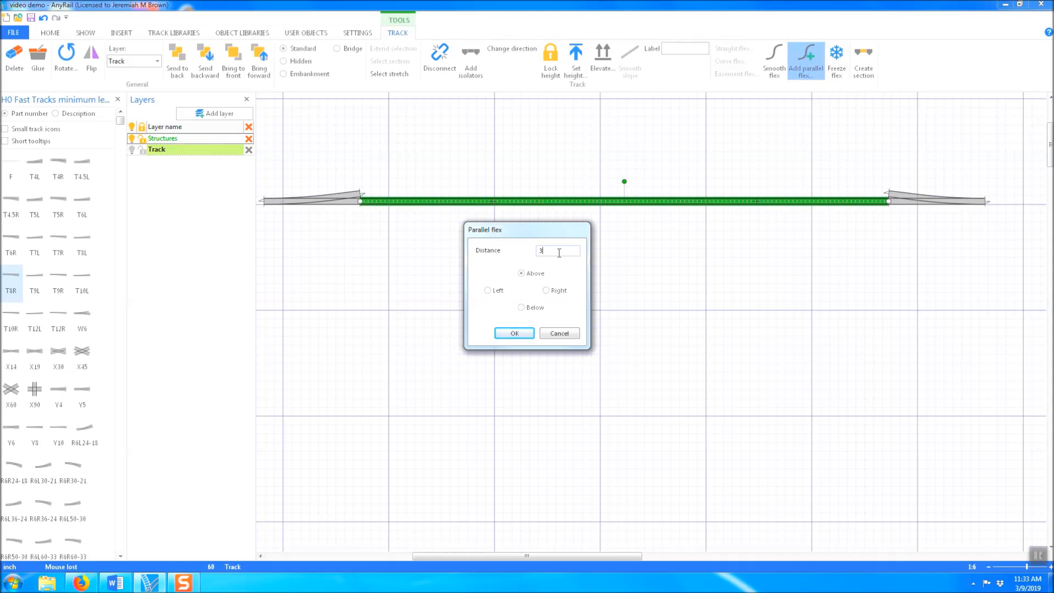
click(514, 333)
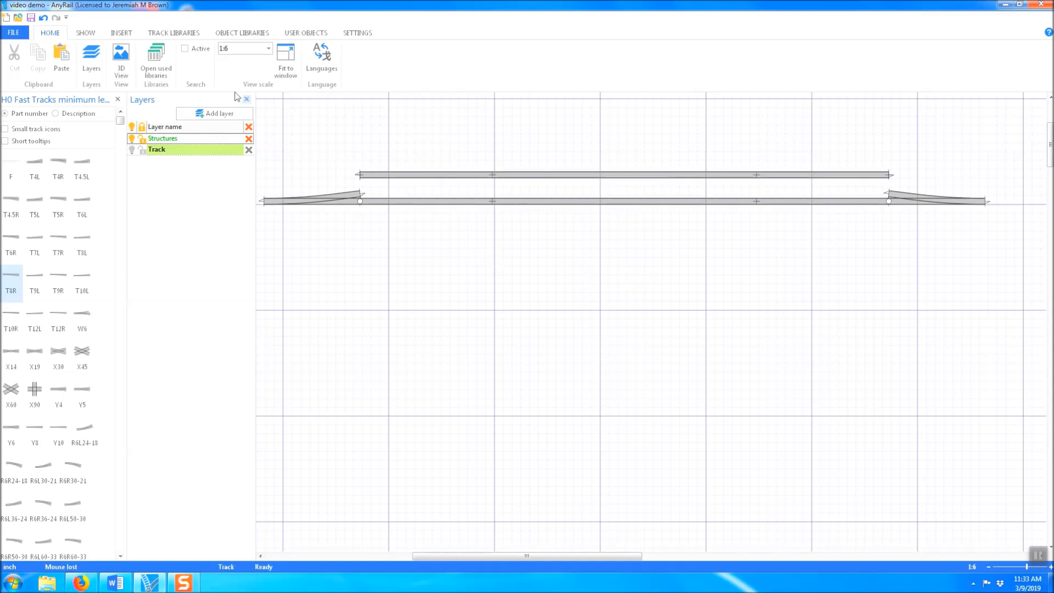
Try the Centerline, Track and Sleepers display styles on the plan, ending with Sleepers
click(85, 34)
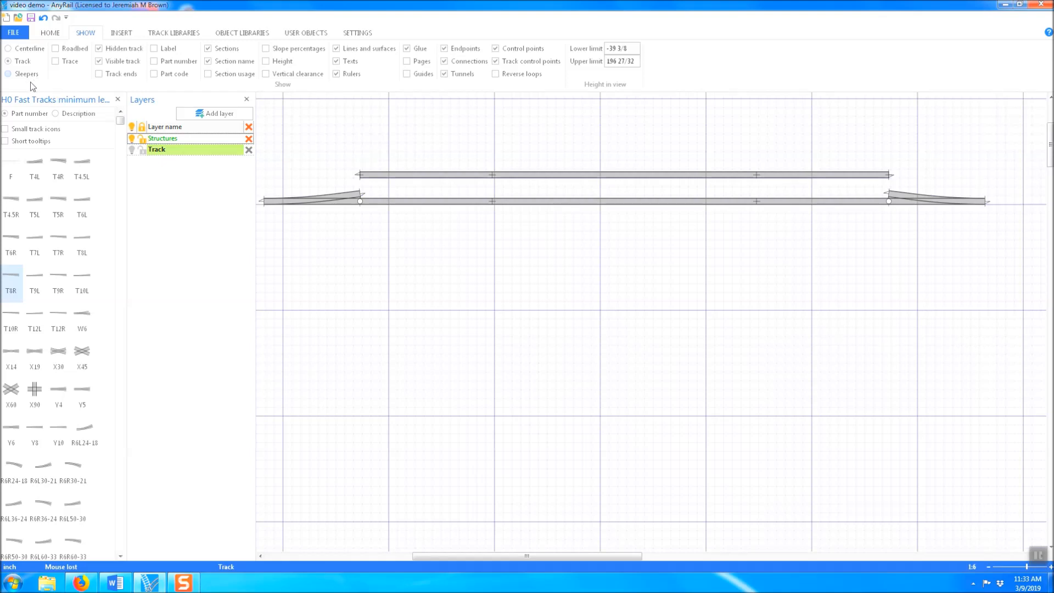
click(9, 50)
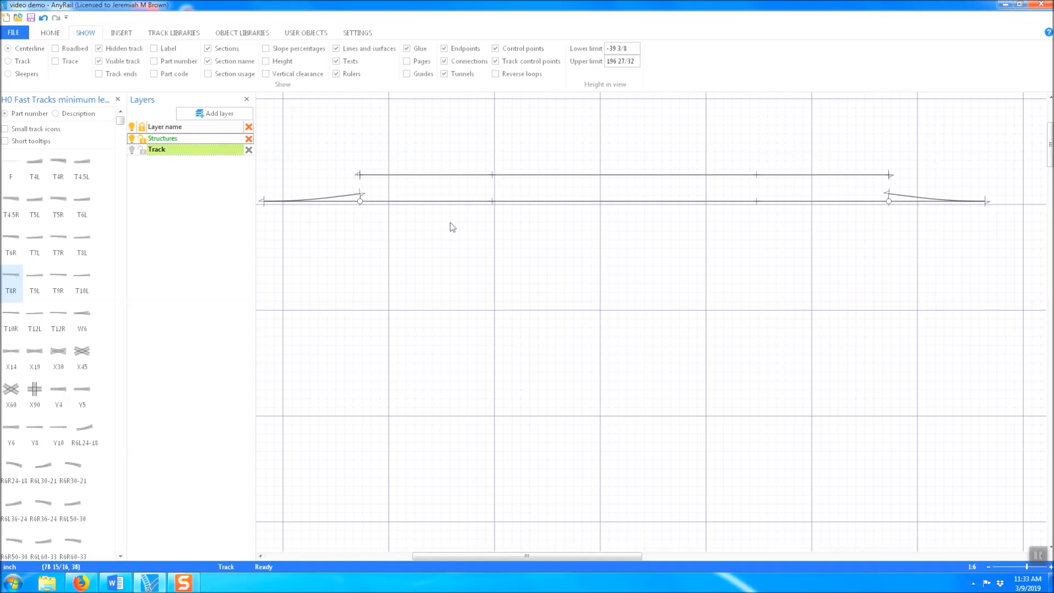
click(21, 62)
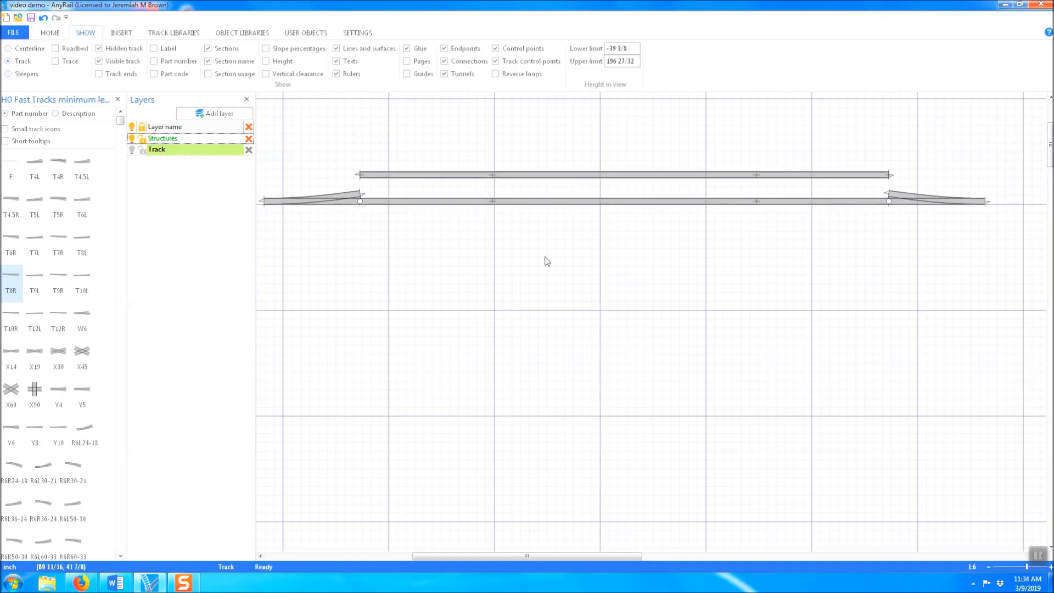
click(8, 74)
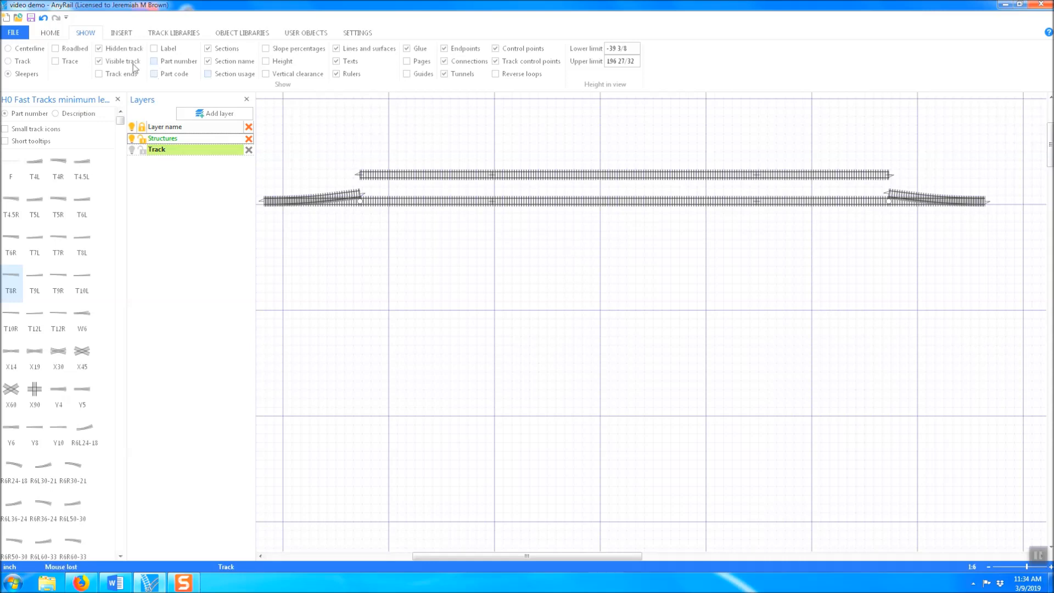
click(8, 62)
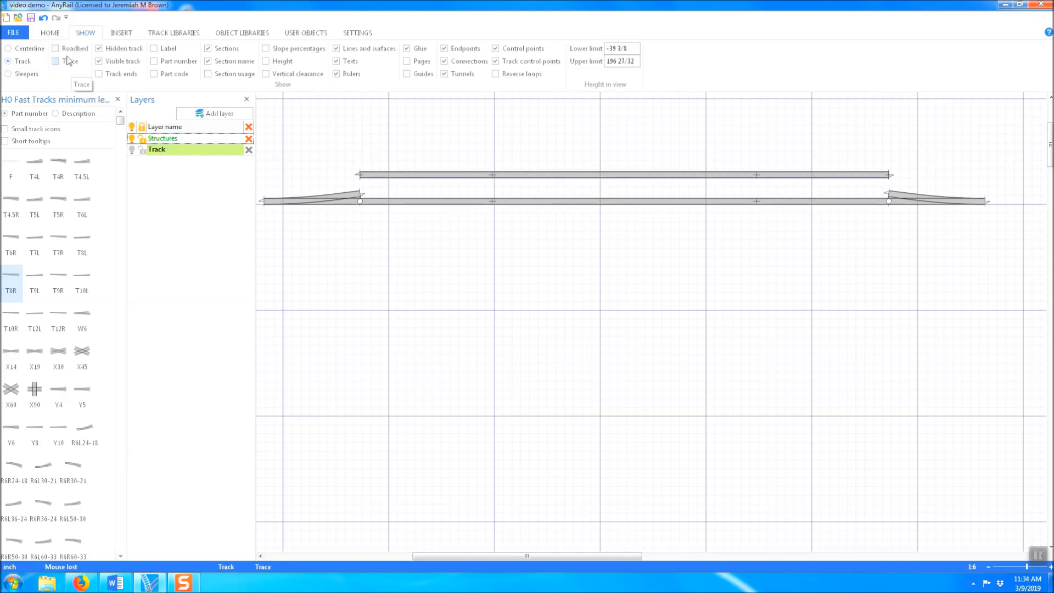
click(11, 75)
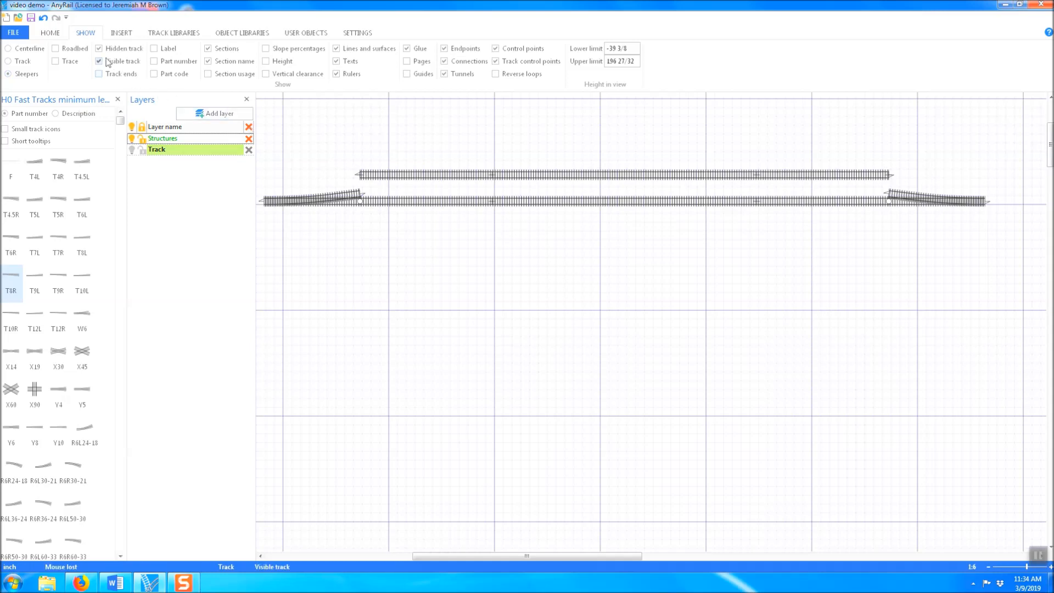
Try the roadbed, slope percentage and height displays, switch them off again, and restore the Track display style
click(56, 48)
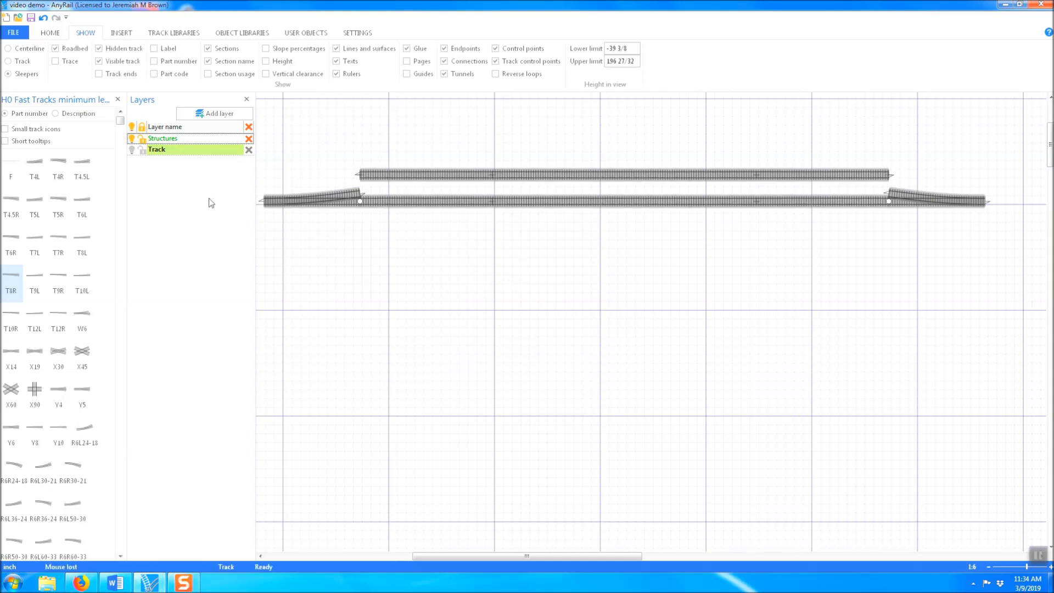
click(56, 49)
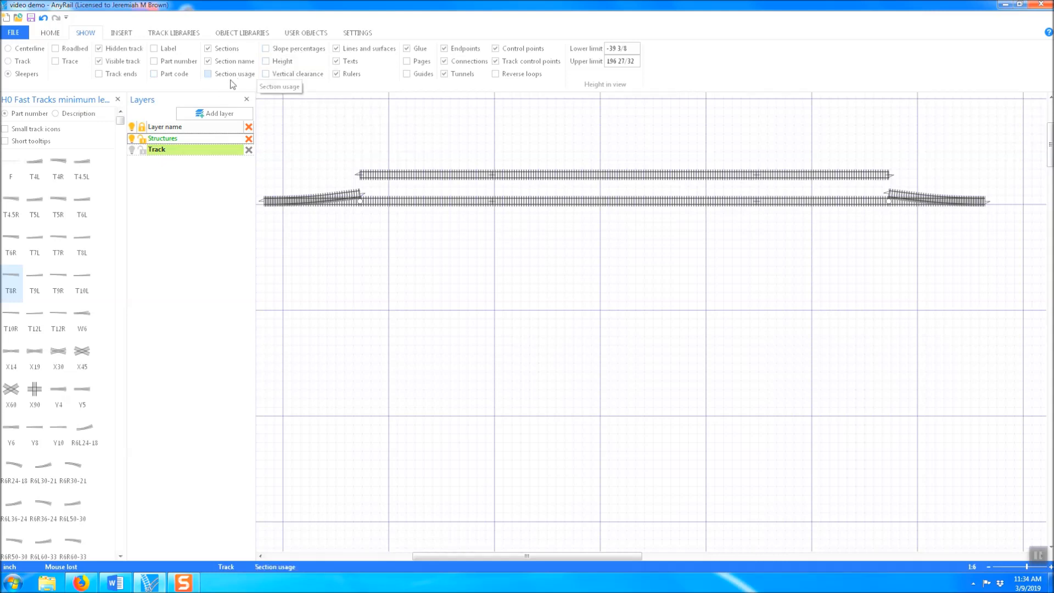
click(266, 49)
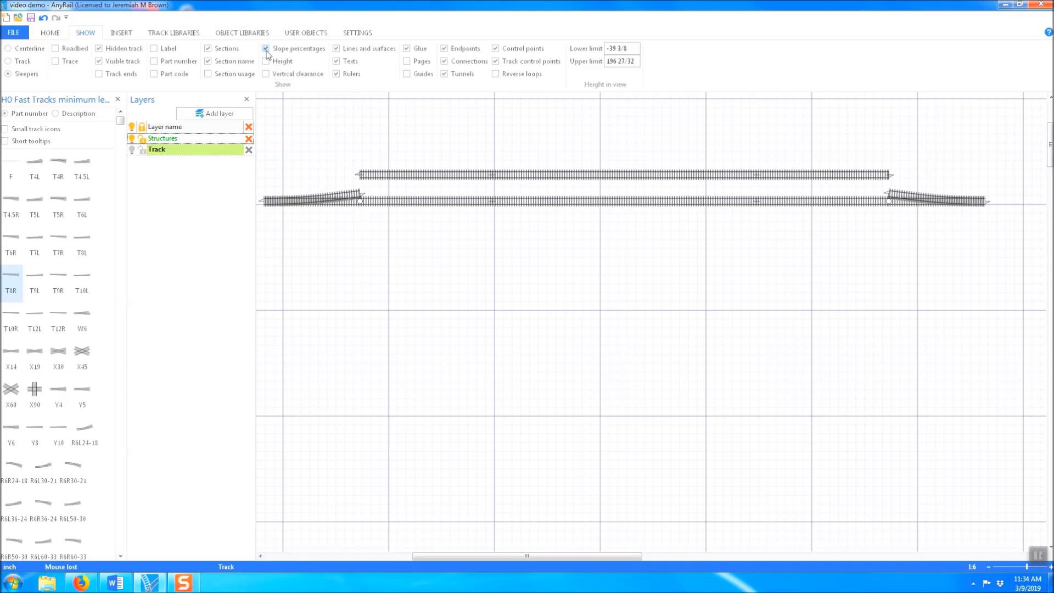
click(267, 61)
click(21, 62)
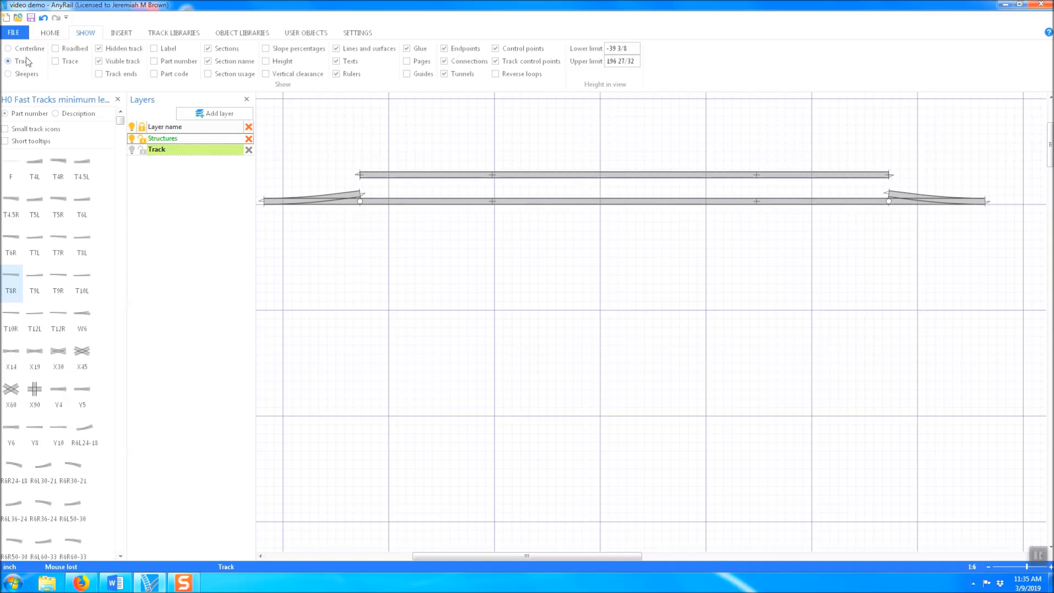
click(51, 34)
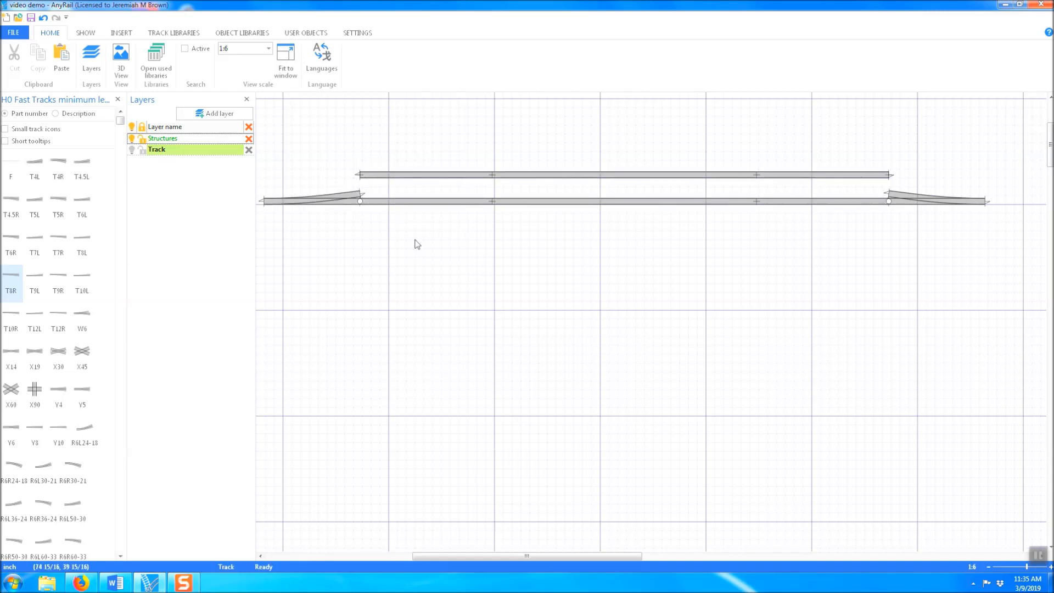
click(363, 34)
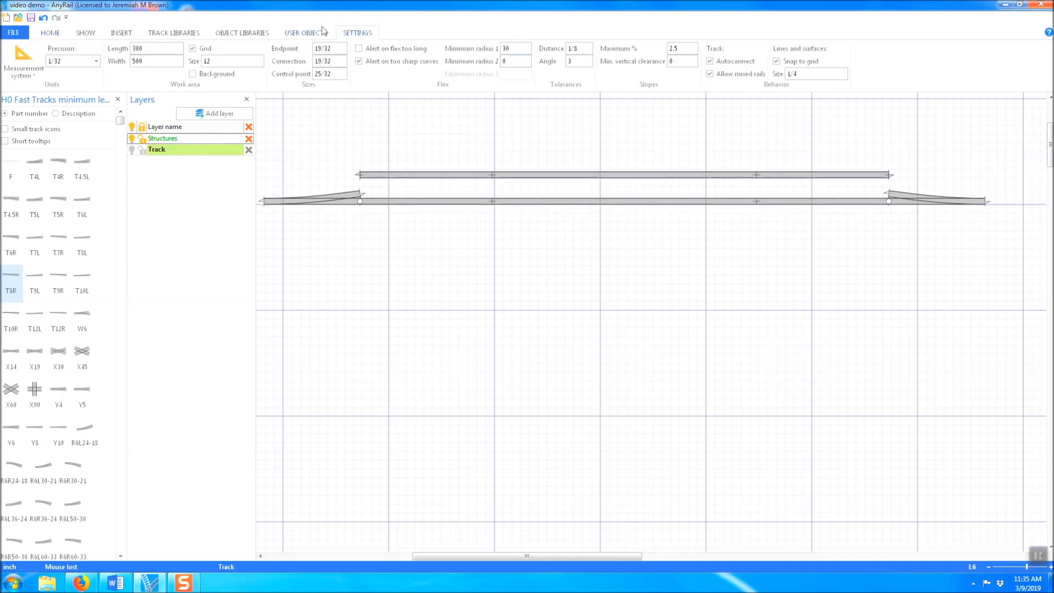
click(50, 34)
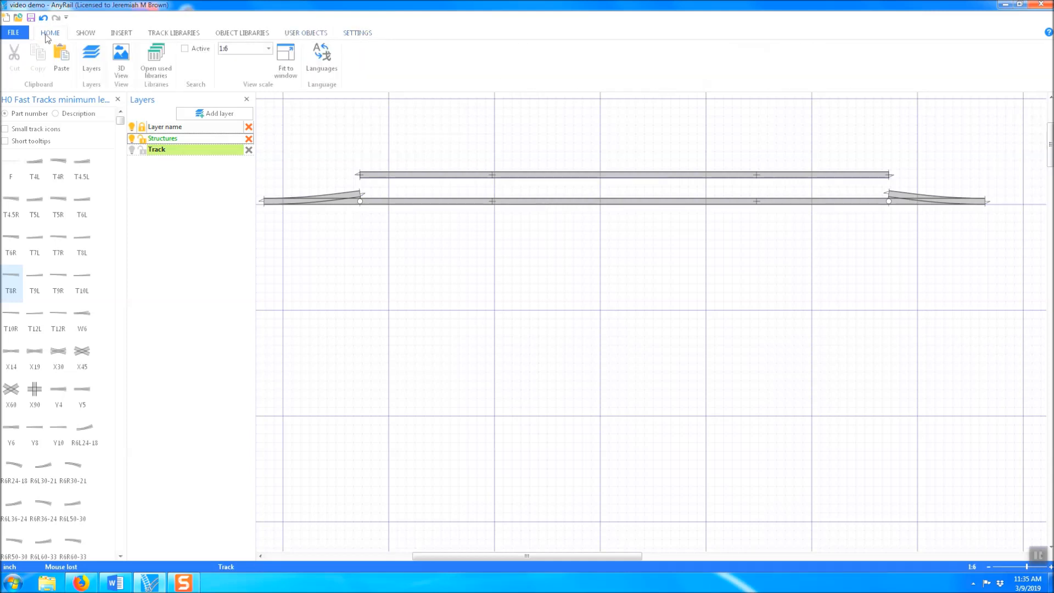
Try cutting the parallel flex track about 12 inches from its left end and joining the short piece to the left turnout, and undo both
right_click(468, 180)
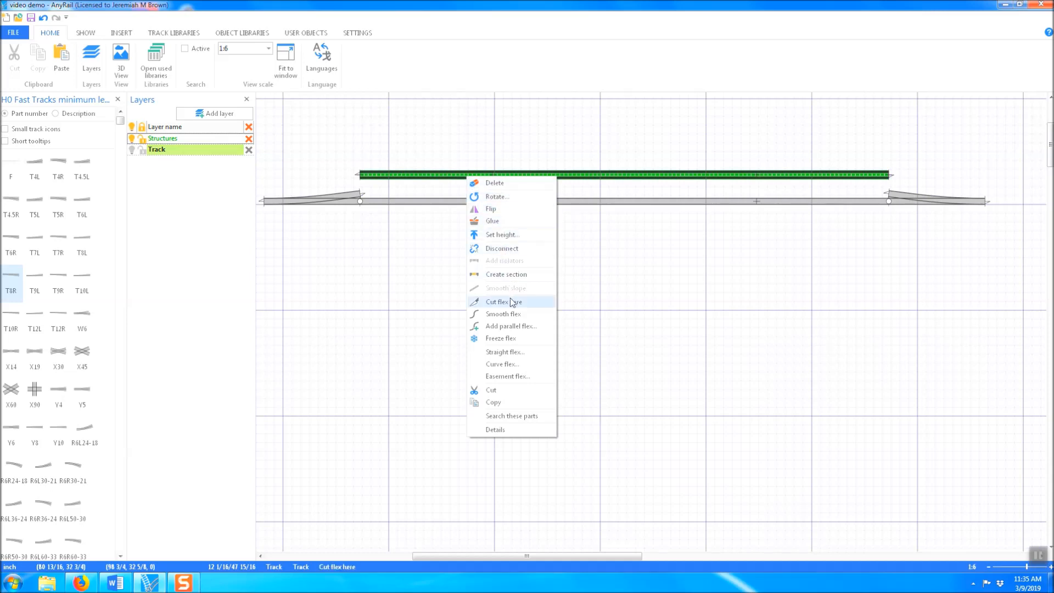
click(509, 302)
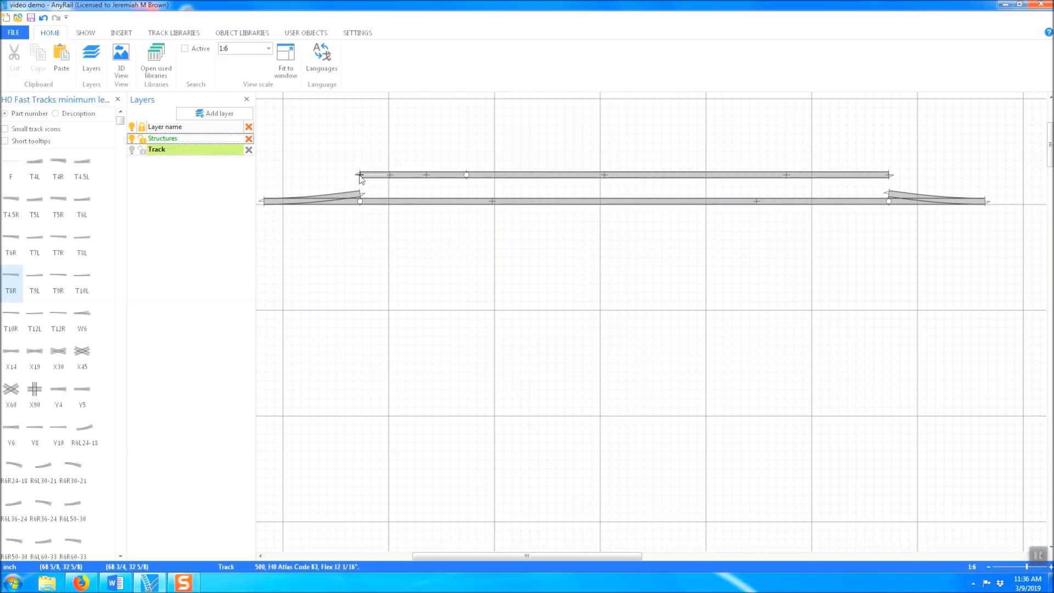
mouse_move(359, 178)
mouse_down()
mouse_move(390, 146)
mouse_move(349, 126)
mouse_move(369, 186)
mouse_move(417, 240)
mouse_move(370, 184)
mouse_move(399, 129)
mouse_move(352, 152)
mouse_move(419, 217)
mouse_move(391, 200)
mouse_move(394, 167)
mouse_move(362, 196)
mouse_up()
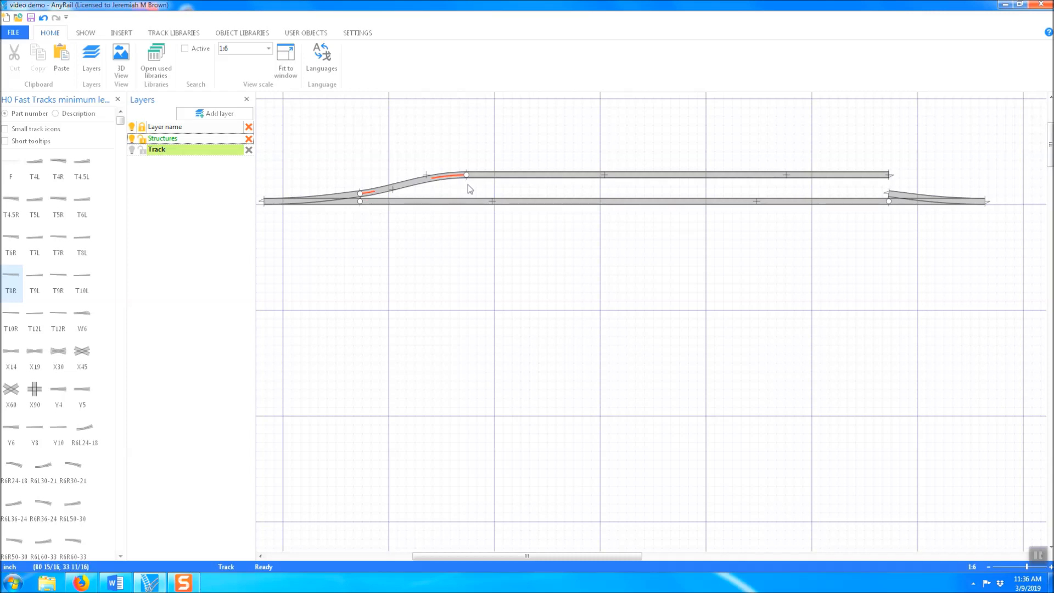
click(44, 18)
click(44, 18)
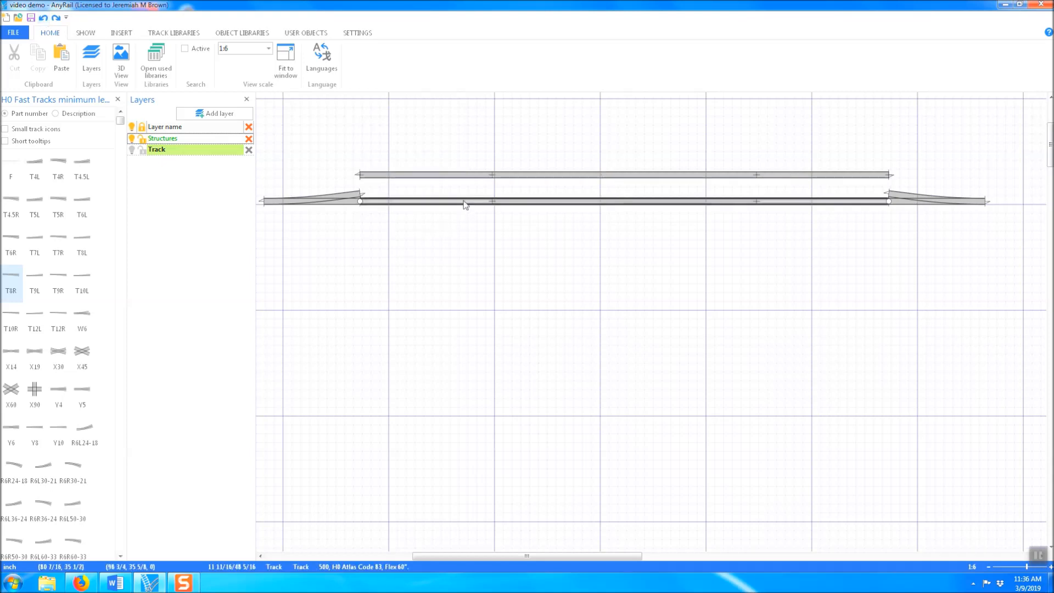
Cut the parallel flex track about 14 inches from its left end and join the short piece to the left turnout's diverging end
right_click(486, 181)
click(538, 304)
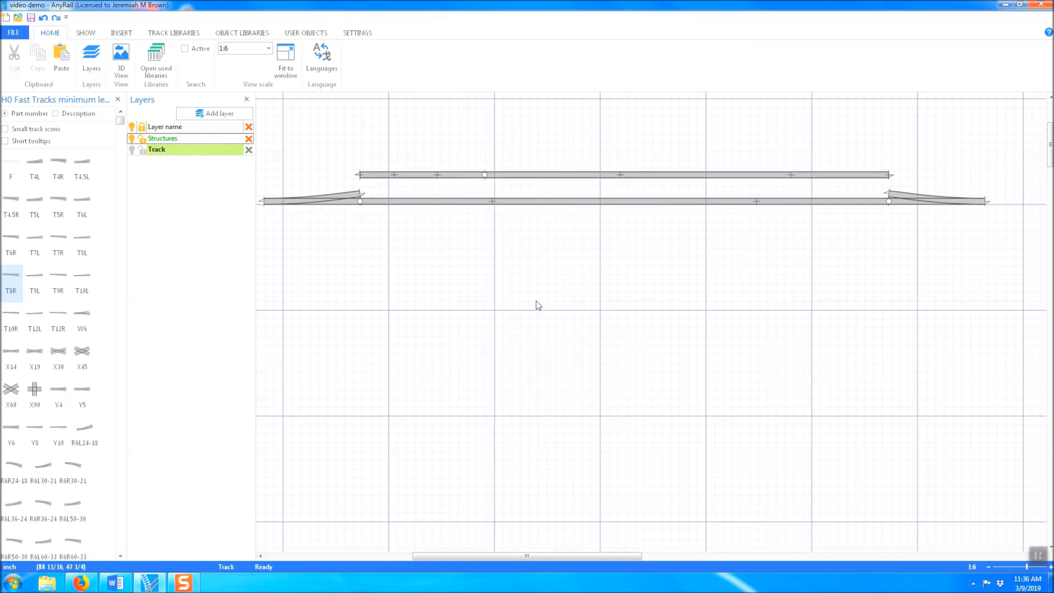
drag(359, 174, 360, 193)
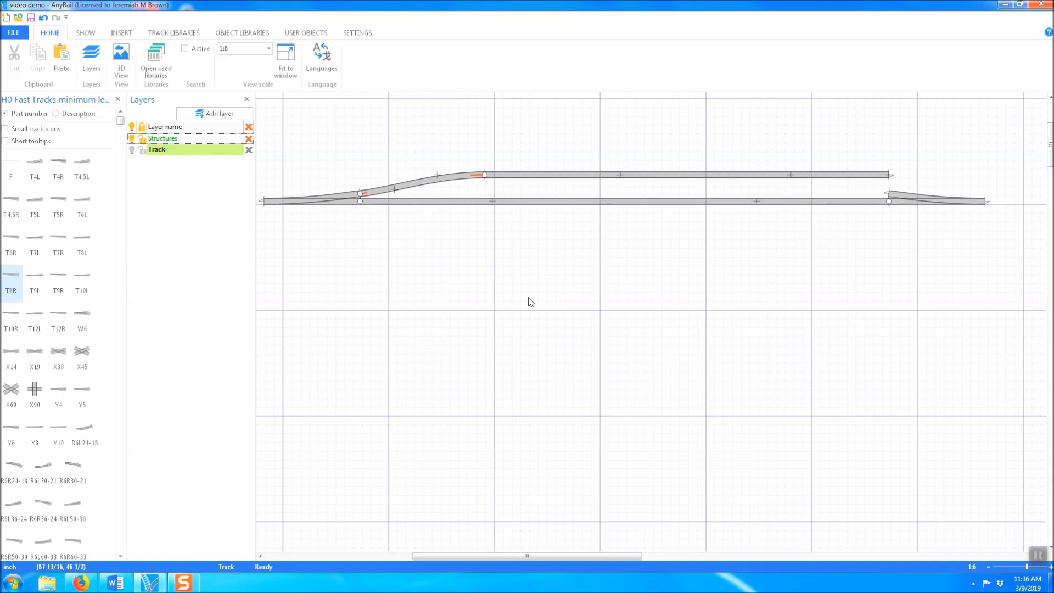
Try reshaping the short connecting flex by its control points with the long parallel flex glued in place, and undo the changes
click(568, 181)
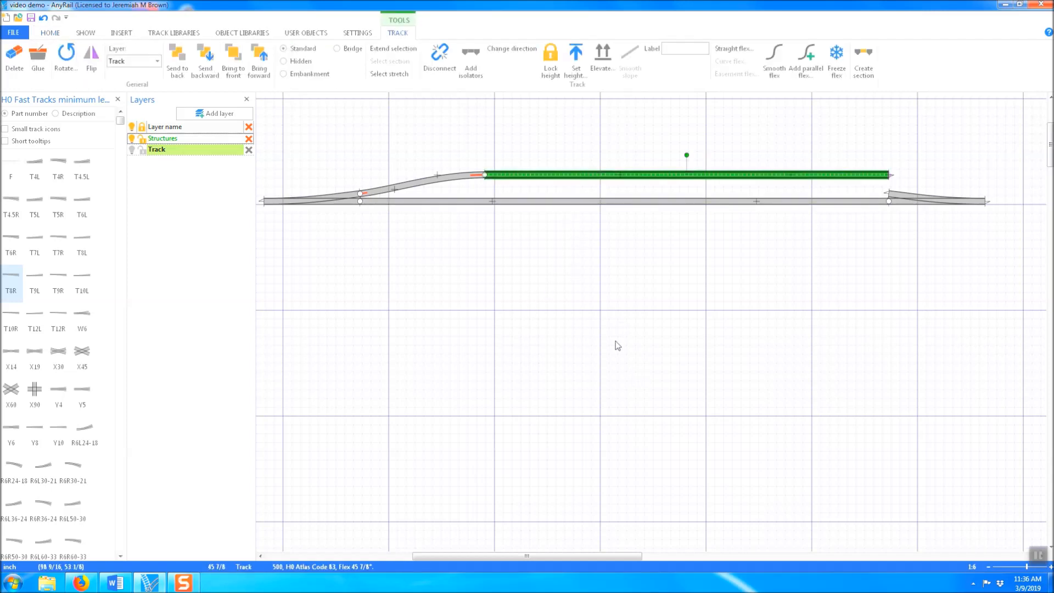
click(38, 61)
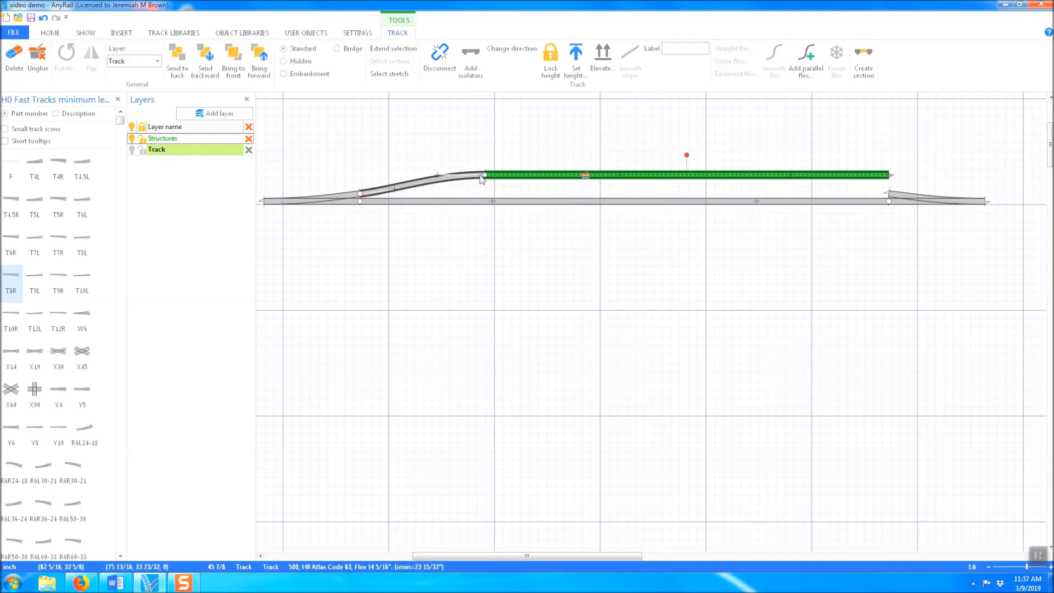
click(438, 176)
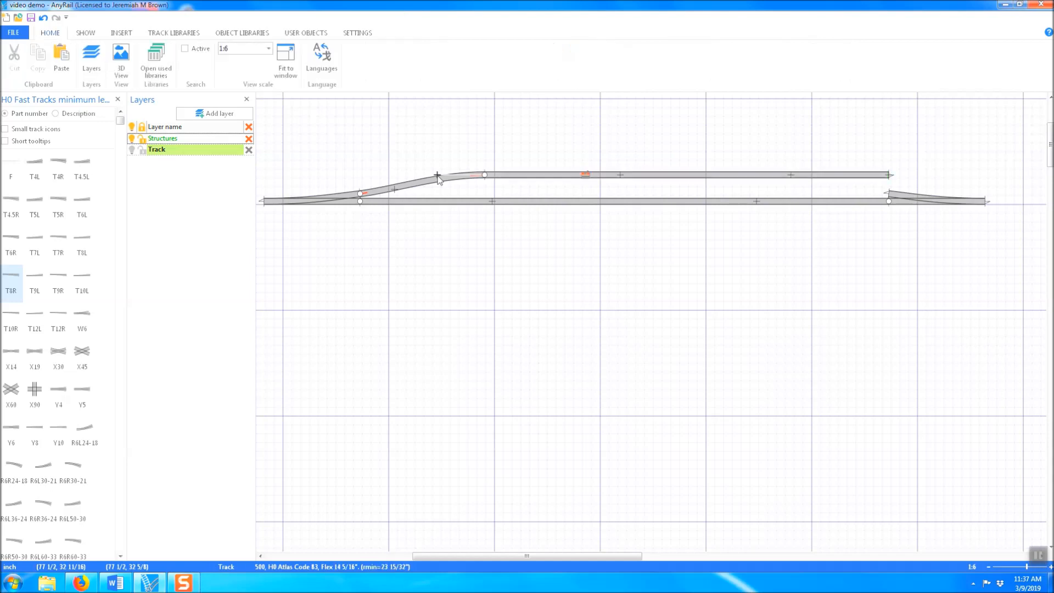
mouse_move(438, 176)
mouse_down()
mouse_move(430, 146)
mouse_move(431, 174)
mouse_move(446, 176)
mouse_move(433, 175)
mouse_up()
drag(433, 176, 434, 176)
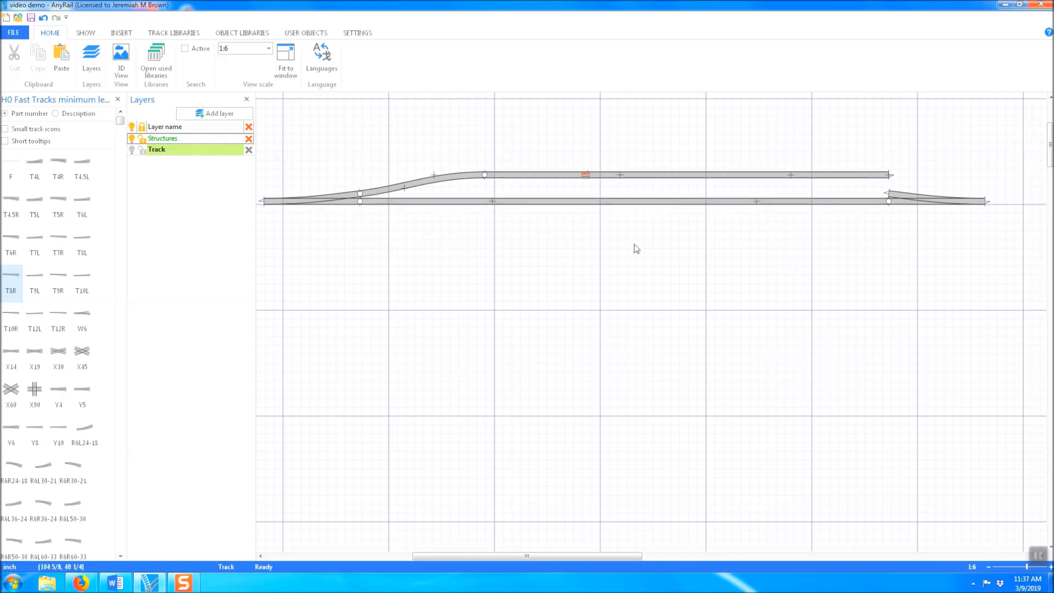
click(602, 177)
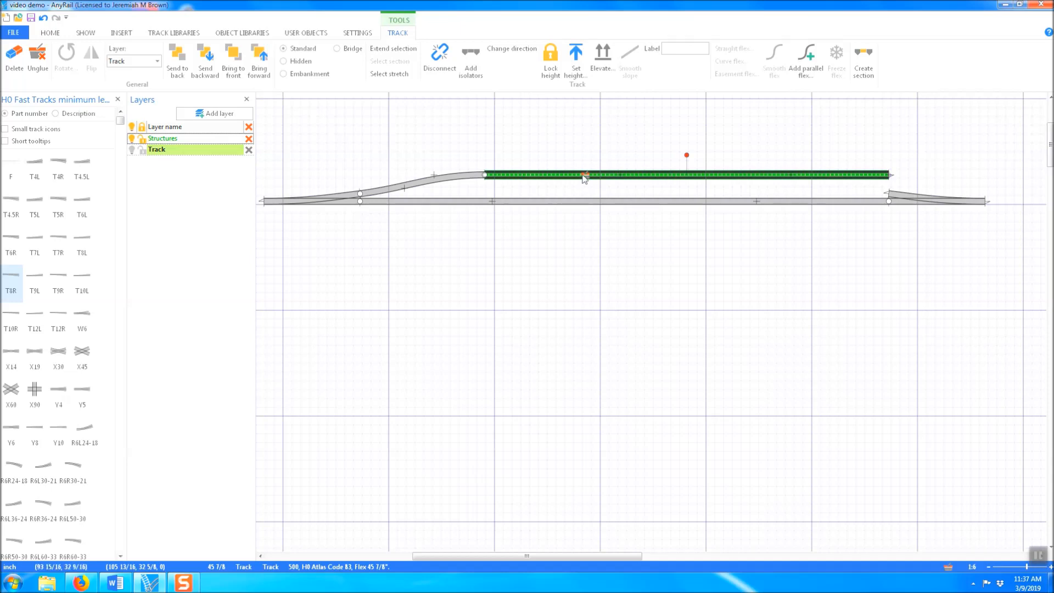
click(36, 52)
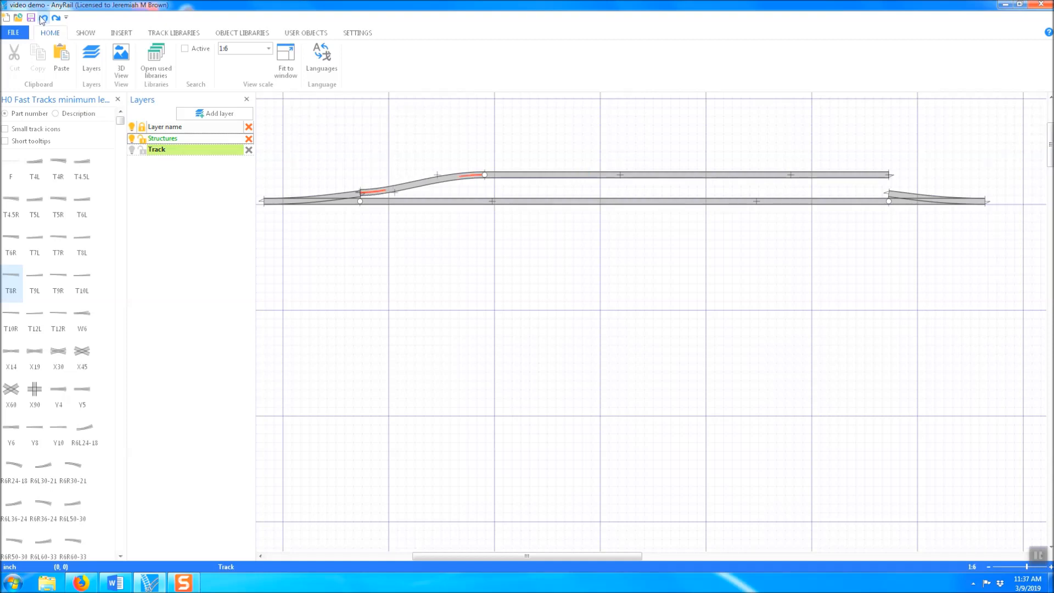
click(43, 18)
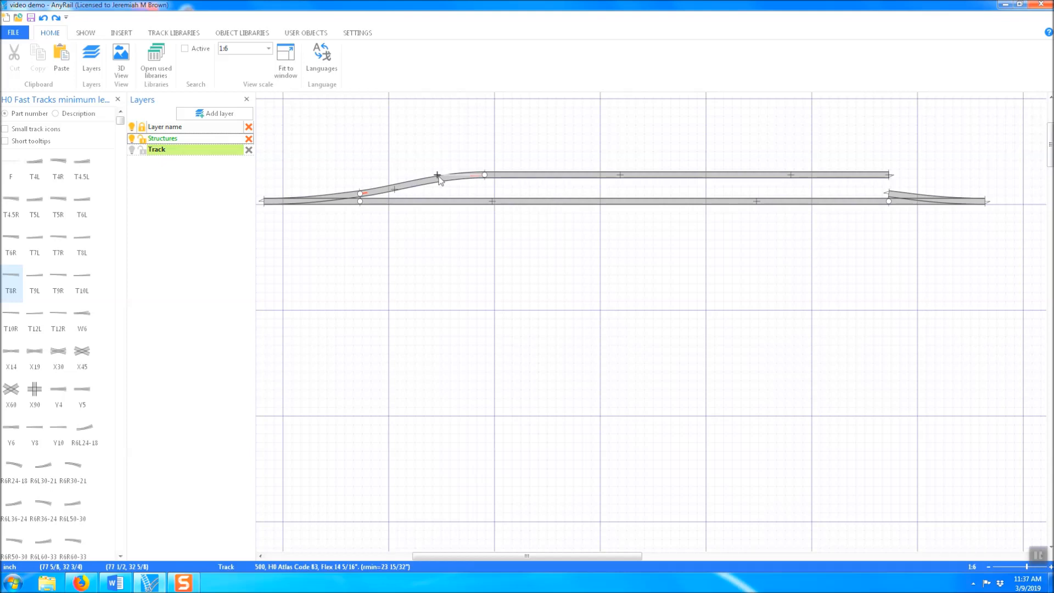
Try moving the connecting flex's upper control point with the long parallel flex left unglued, and undo it
click(559, 179)
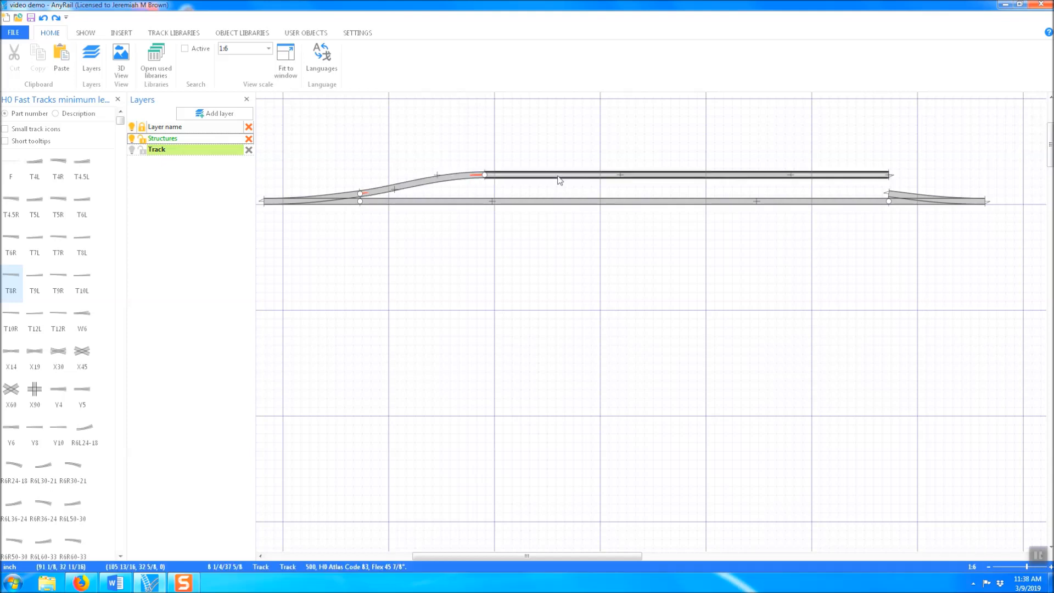
key(Escape)
drag(420, 176, 453, 188)
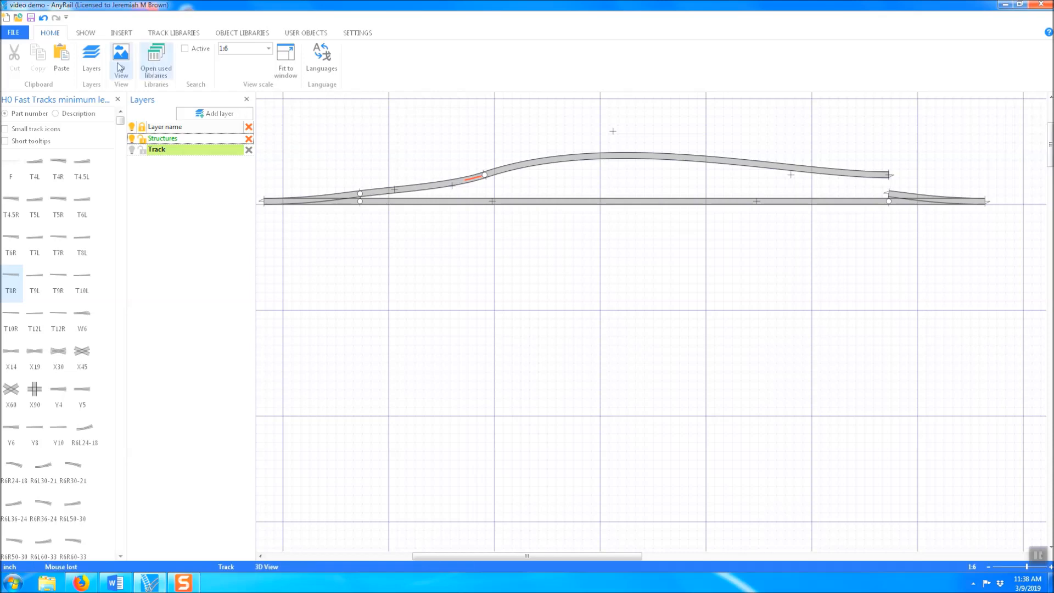
click(43, 17)
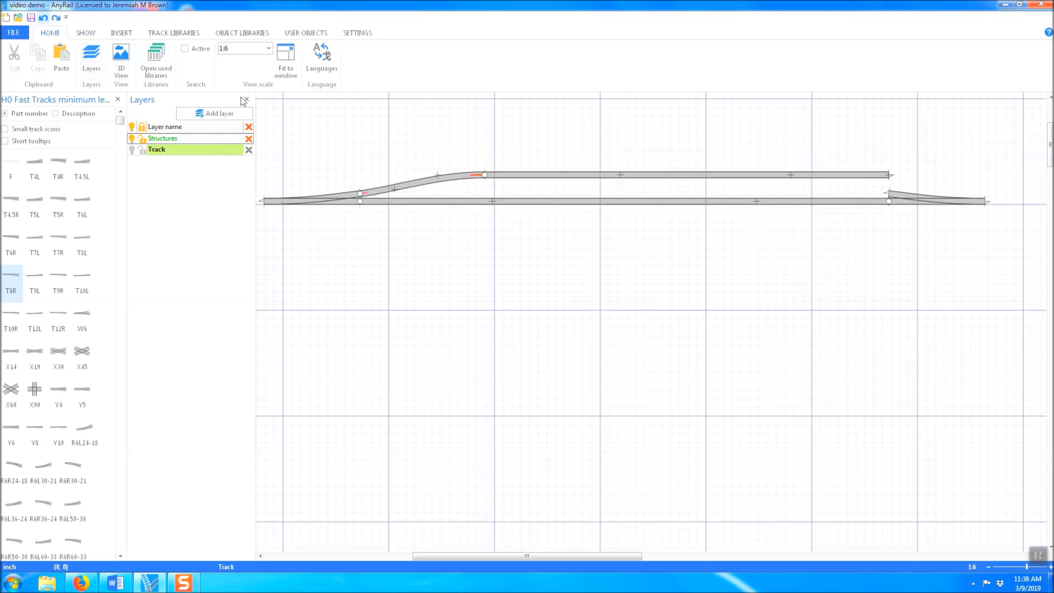
Glue the long parallel flex, shift the connecting flex's upper control point left to ease its curves, and unglue the long flex
click(622, 175)
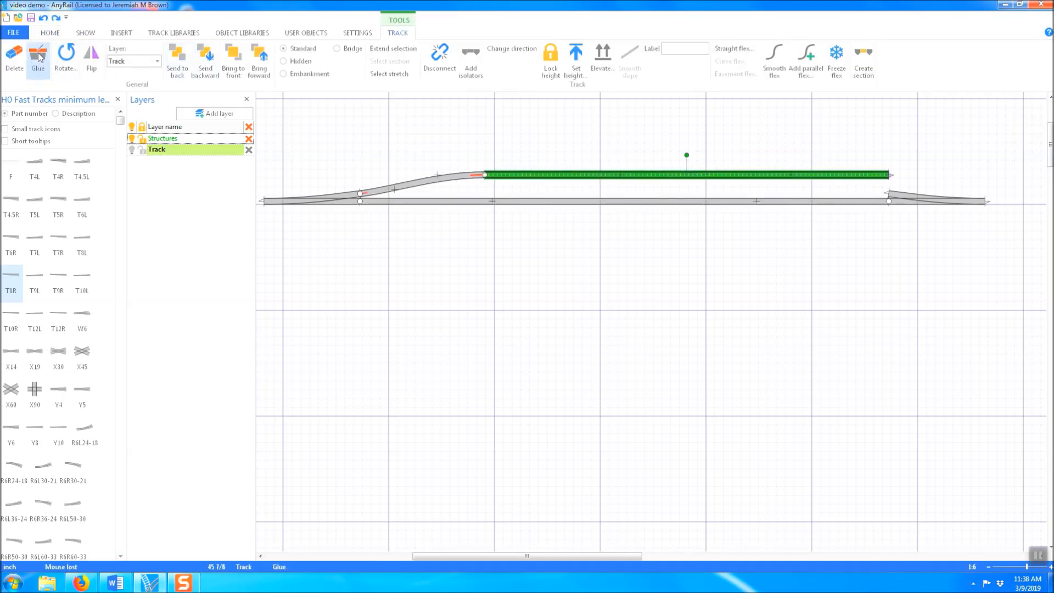
click(40, 57)
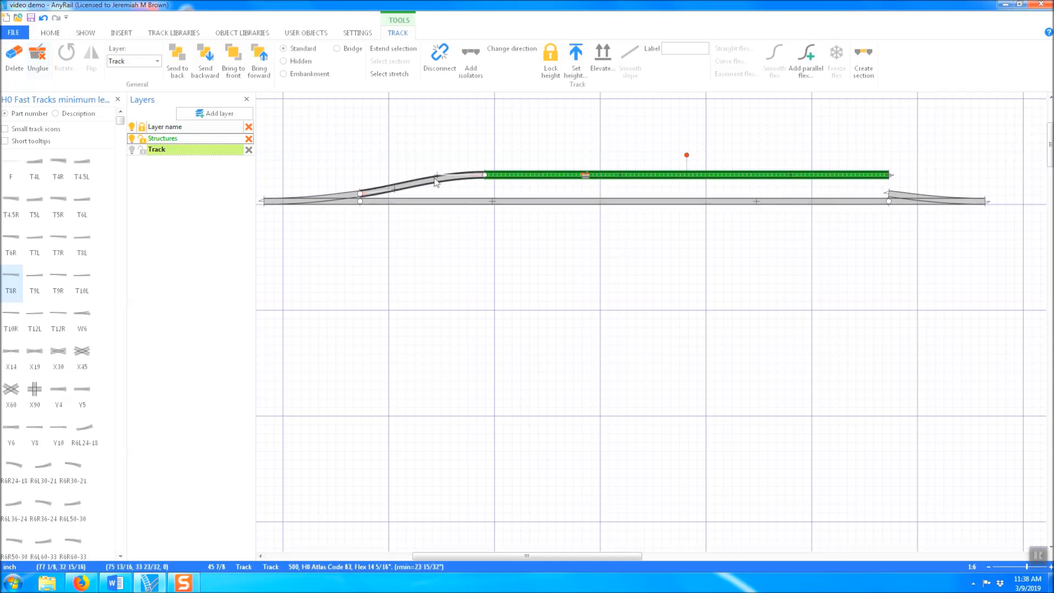
key(Escape)
drag(438, 176, 425, 175)
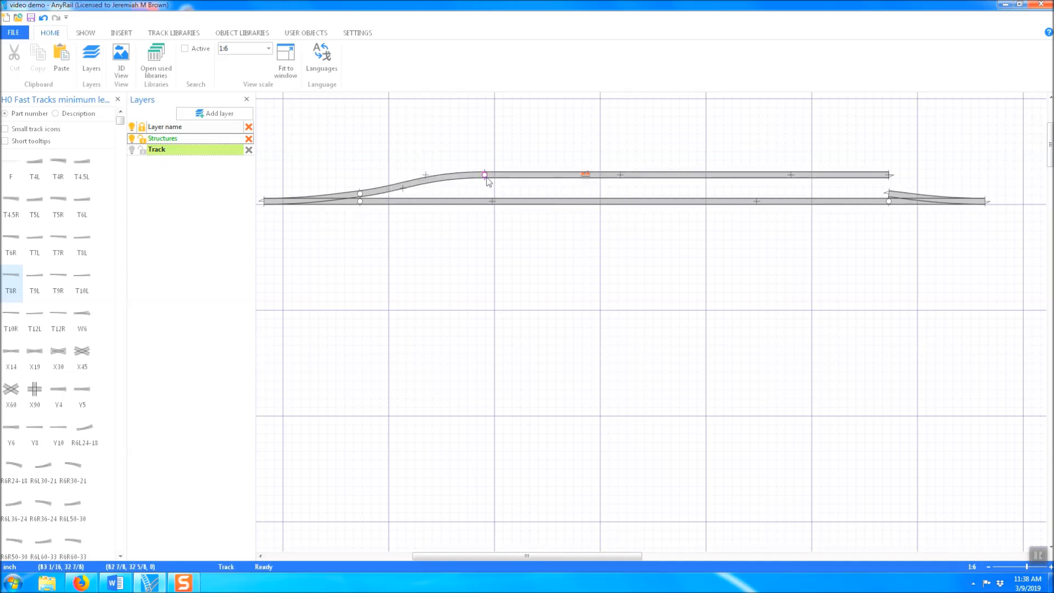
click(533, 176)
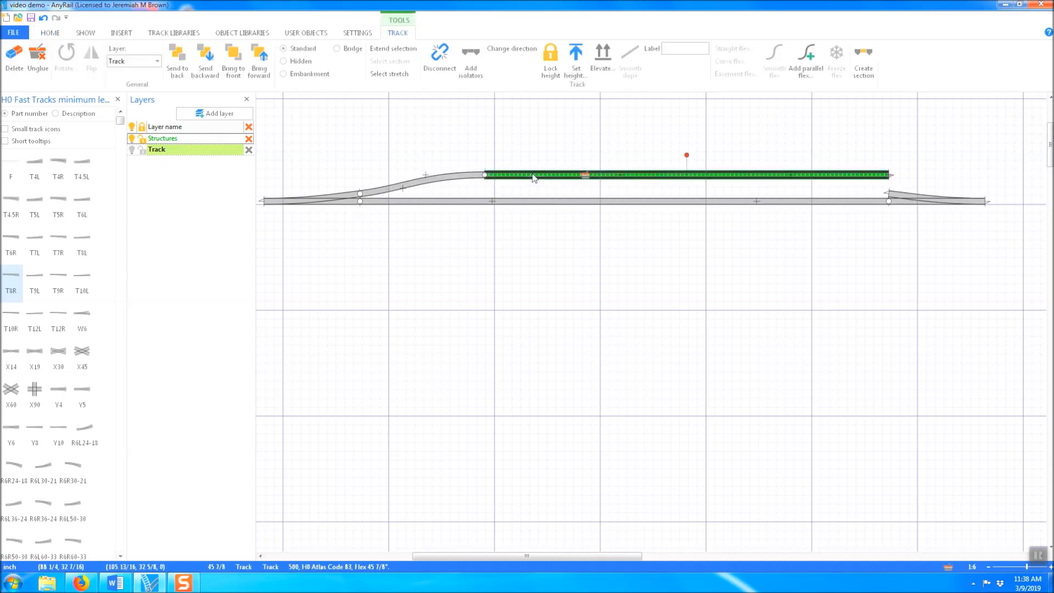
click(37, 55)
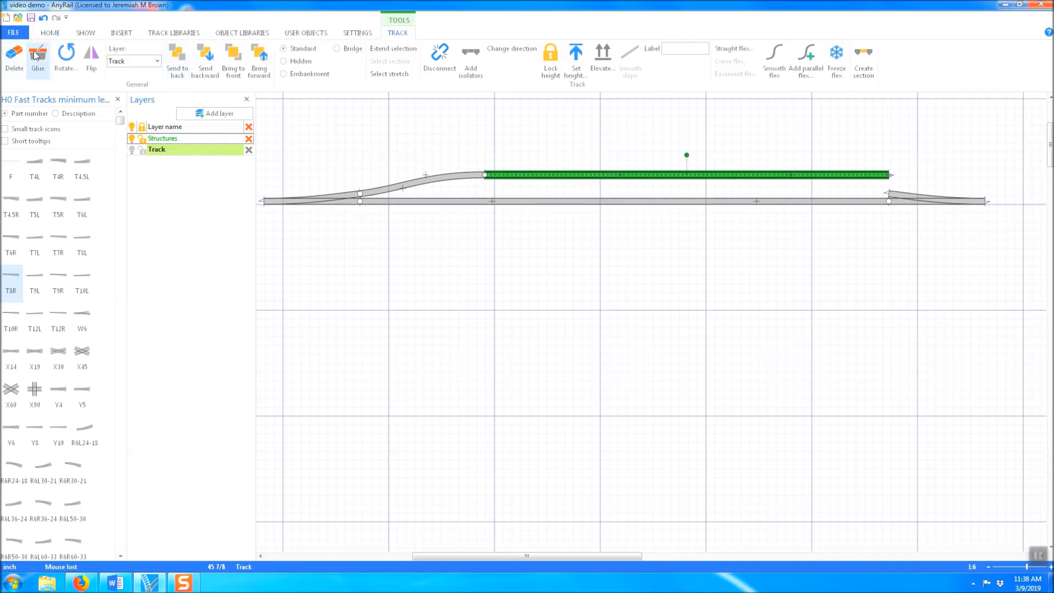
click(770, 329)
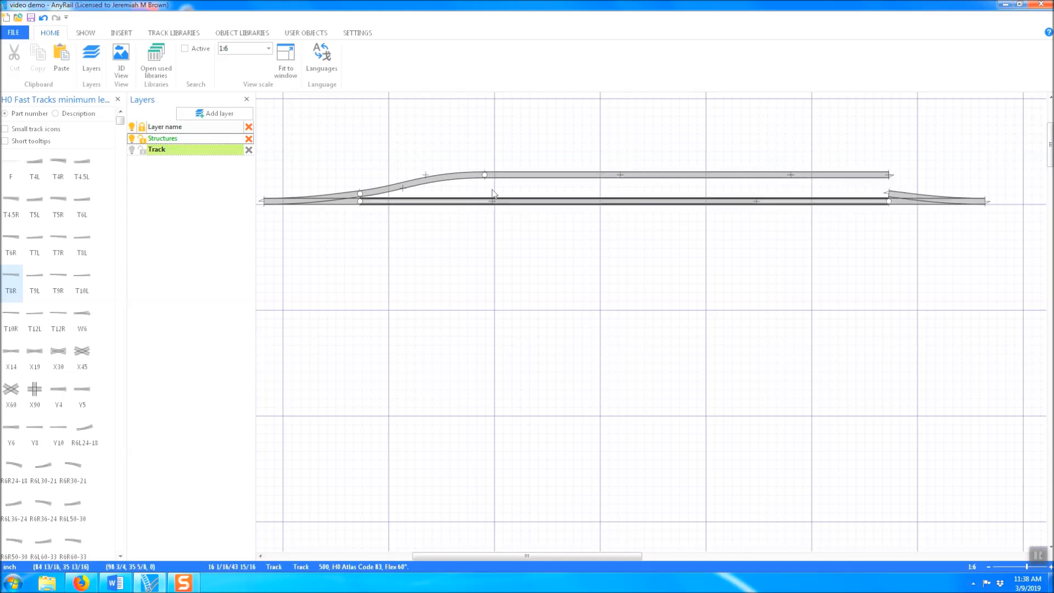
Copy the curved connecting flex and paste the duplicate into the empty area below the siding
click(447, 184)
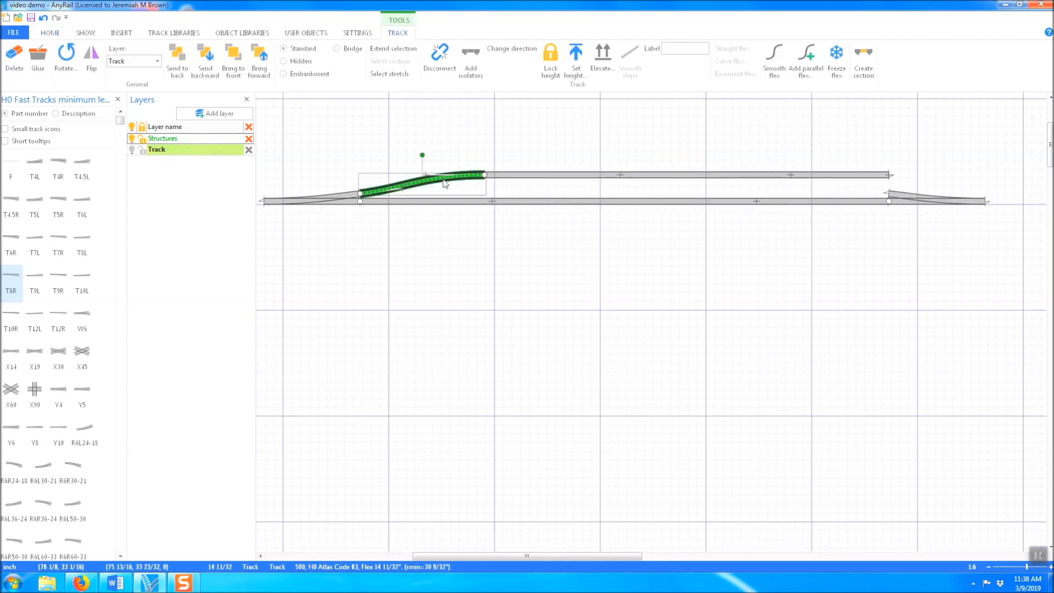
right_click(443, 180)
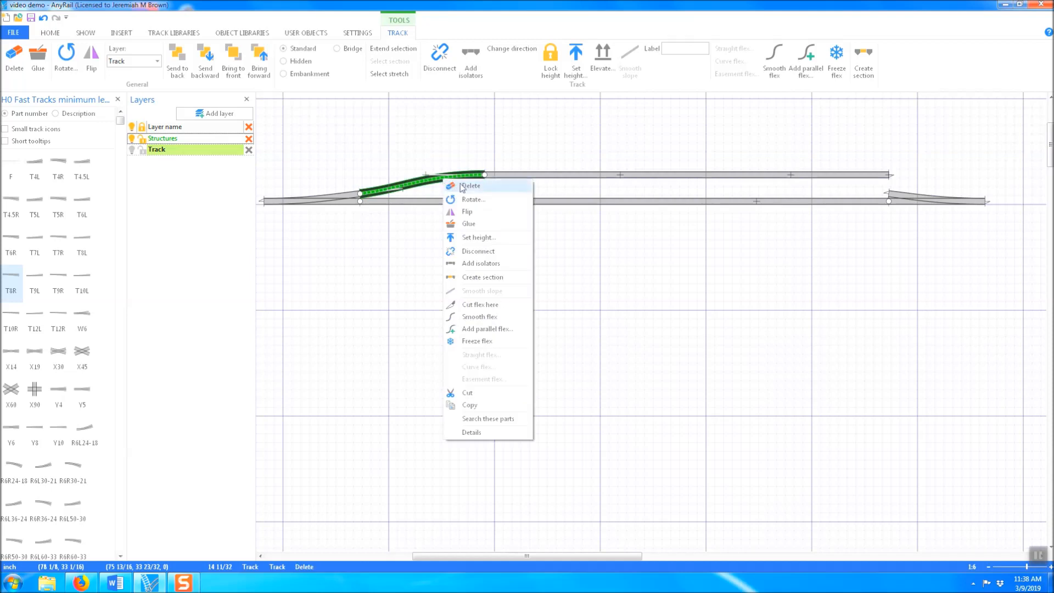
click(494, 408)
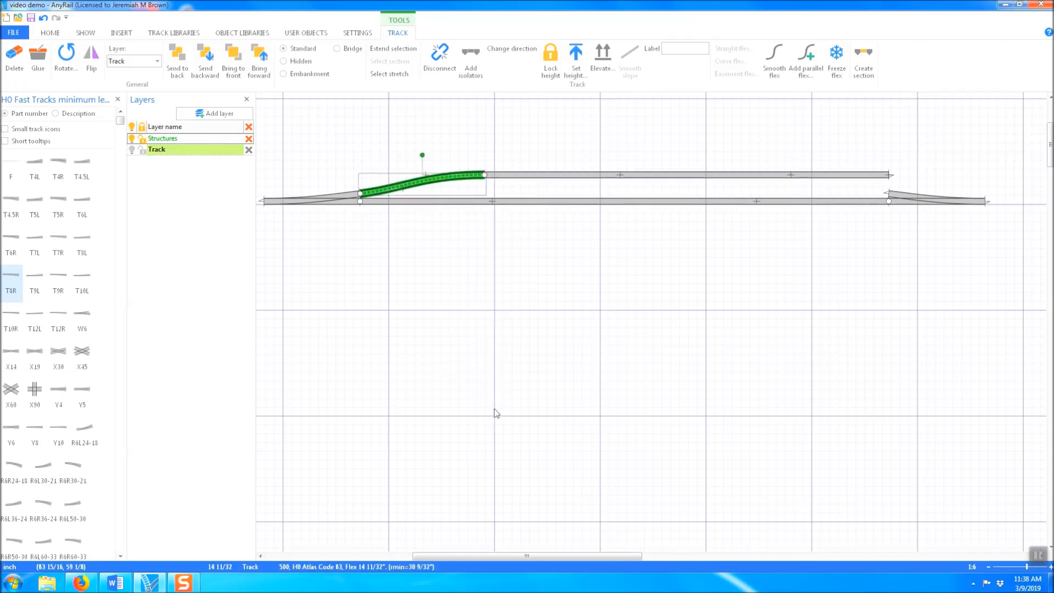
click(547, 276)
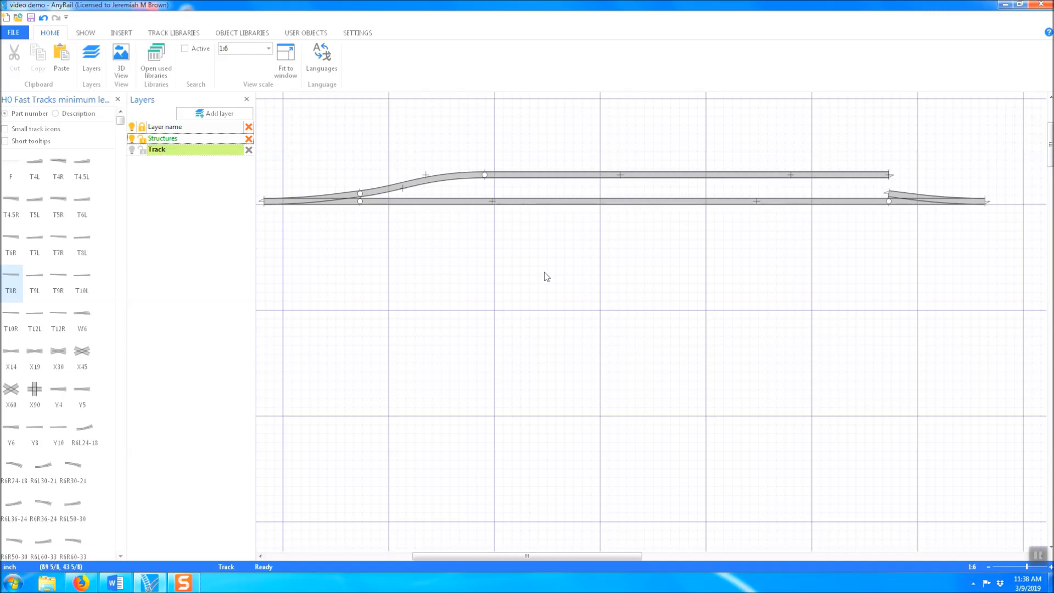
right_click(568, 291)
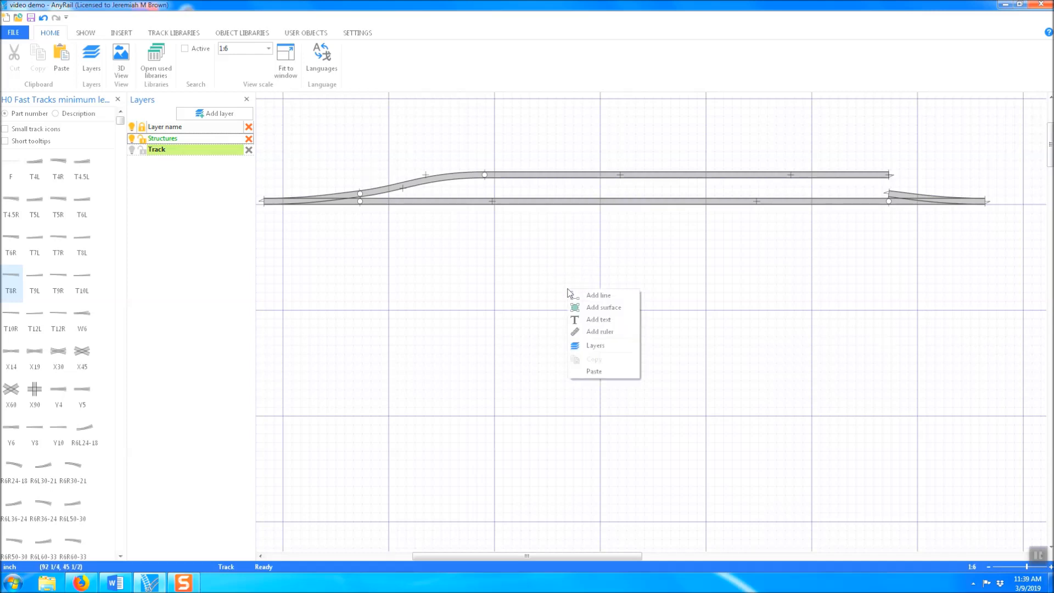
click(598, 371)
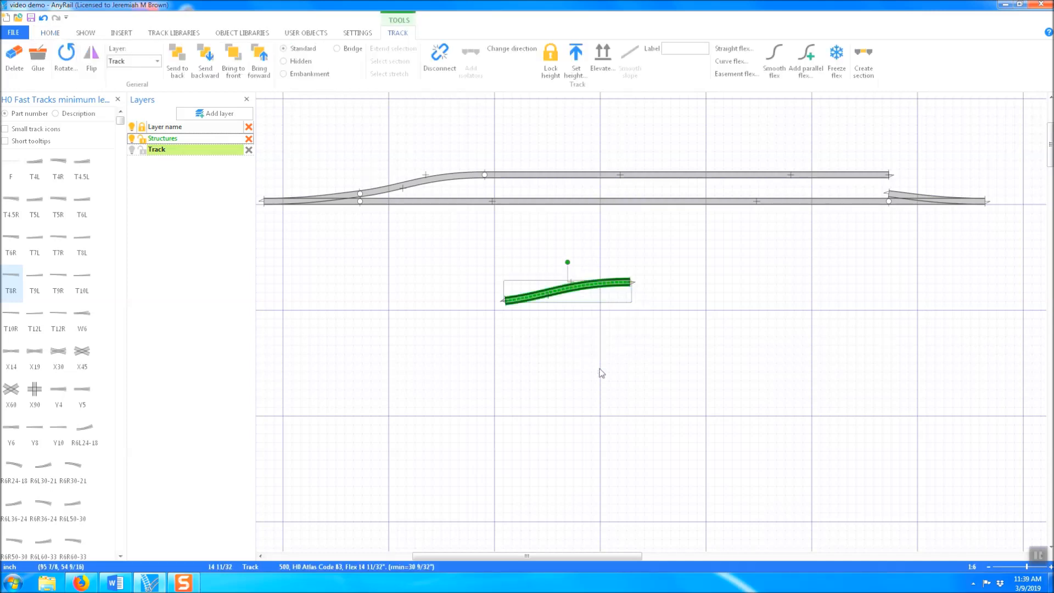
click(654, 355)
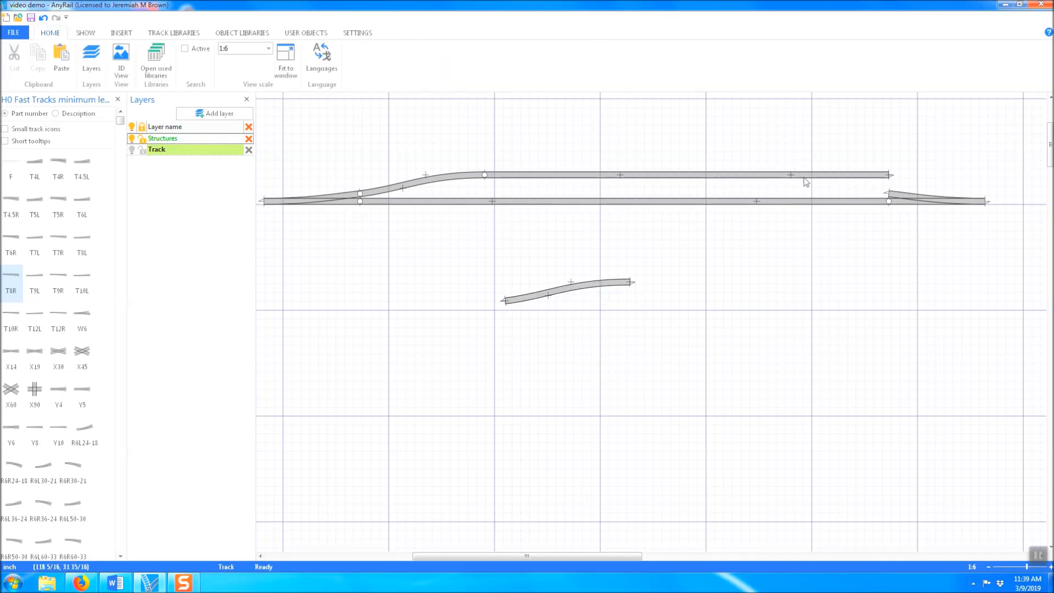
Flip the pasted connecting flex so it slopes down to the right, and select it
click(562, 295)
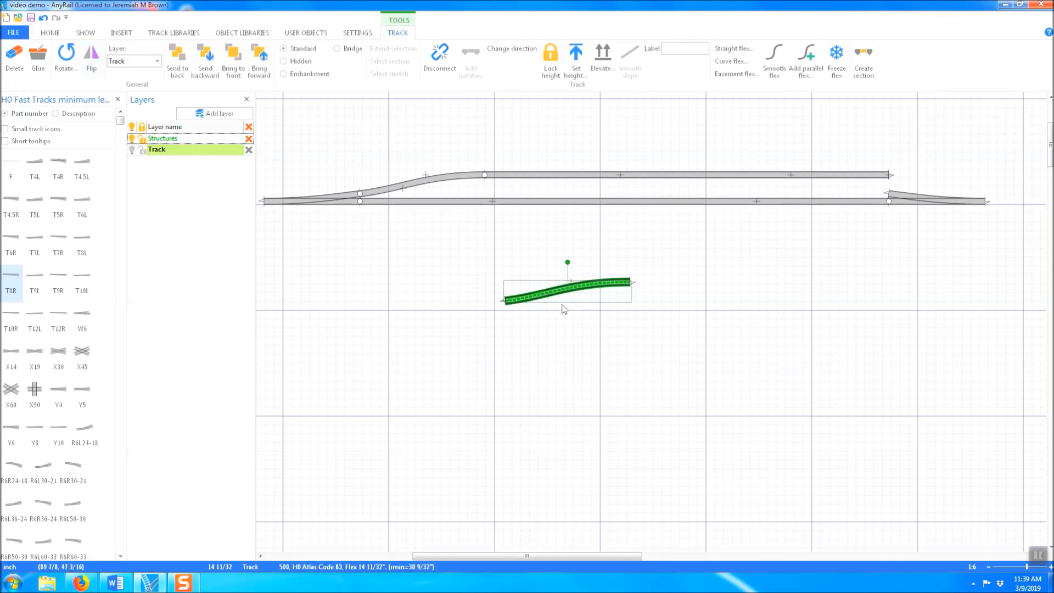
right_click(591, 291)
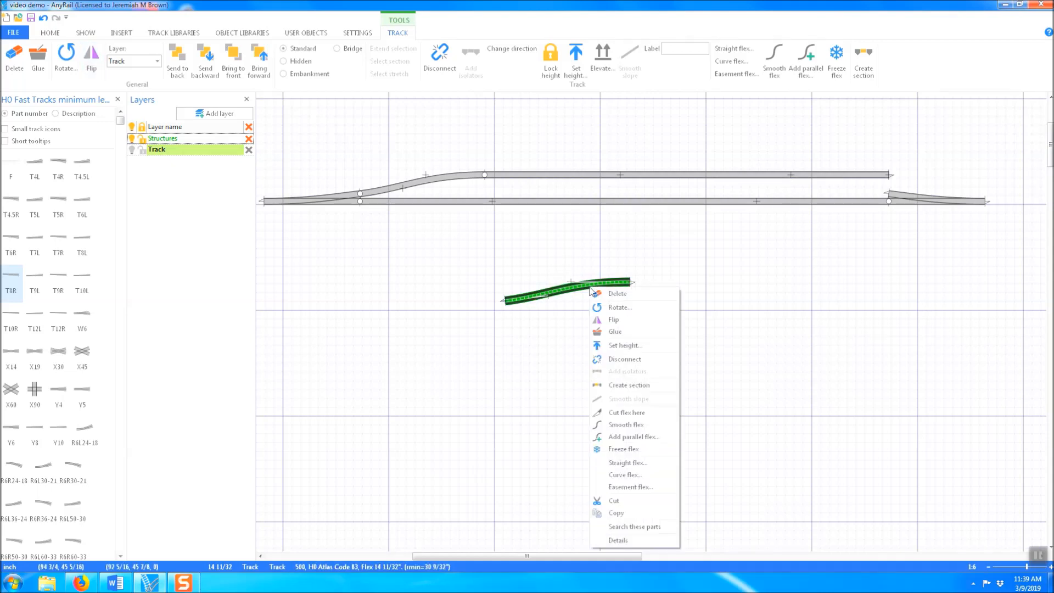
click(616, 325)
click(648, 363)
click(561, 293)
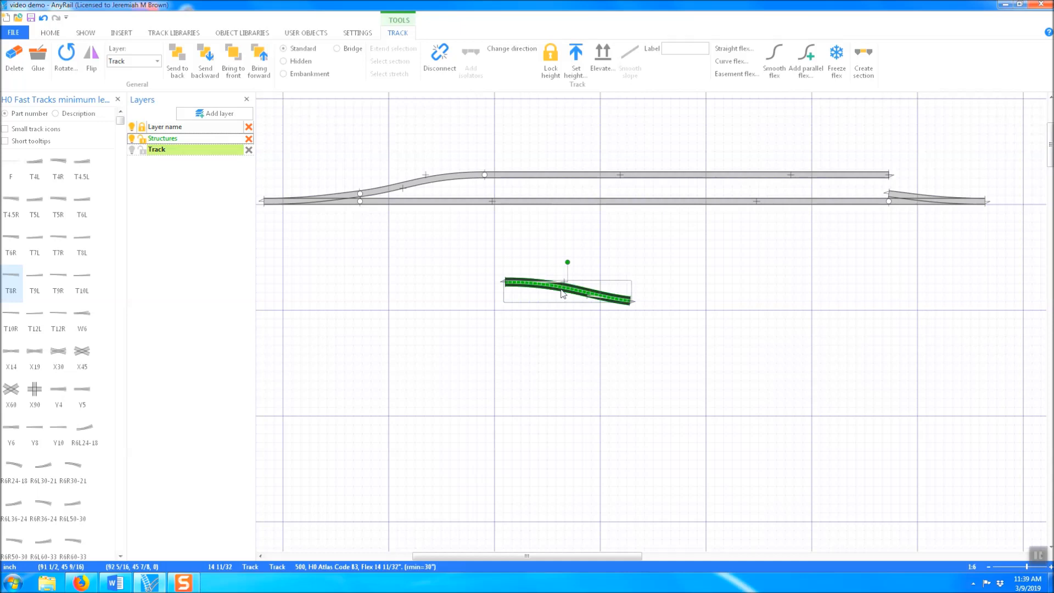
Join the flipped curved flex to the right turnout and shorten the long parallel flex to meet its upper end
drag(563, 293, 822, 181)
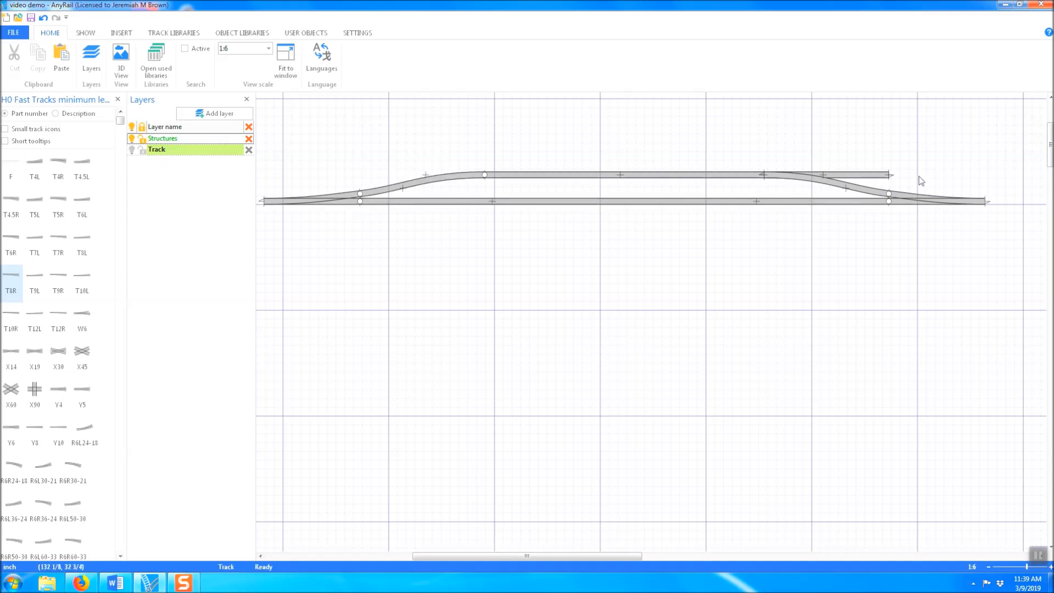
drag(889, 176, 764, 175)
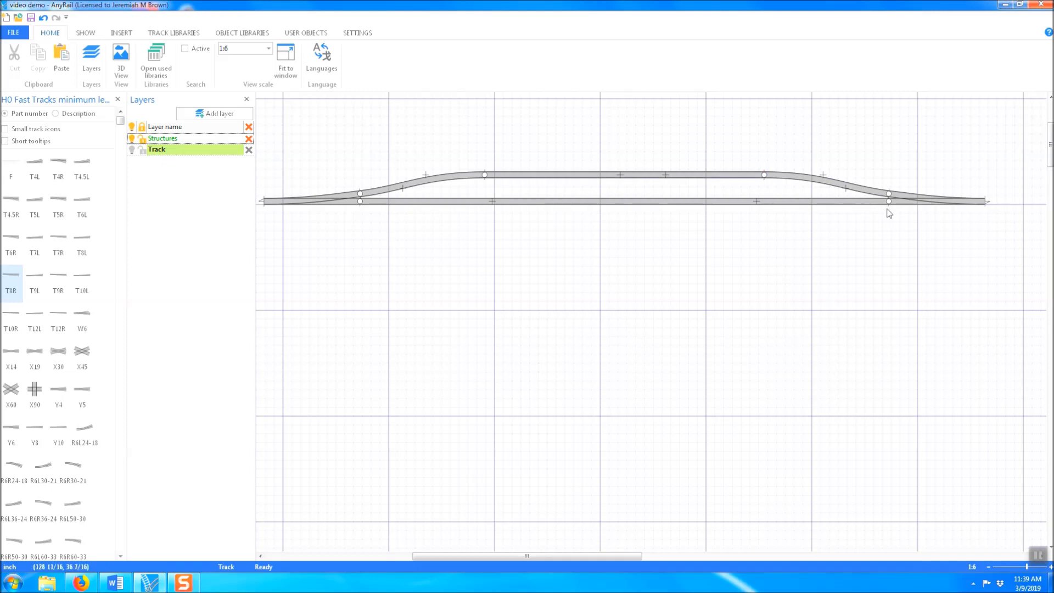
click(639, 177)
click(987, 567)
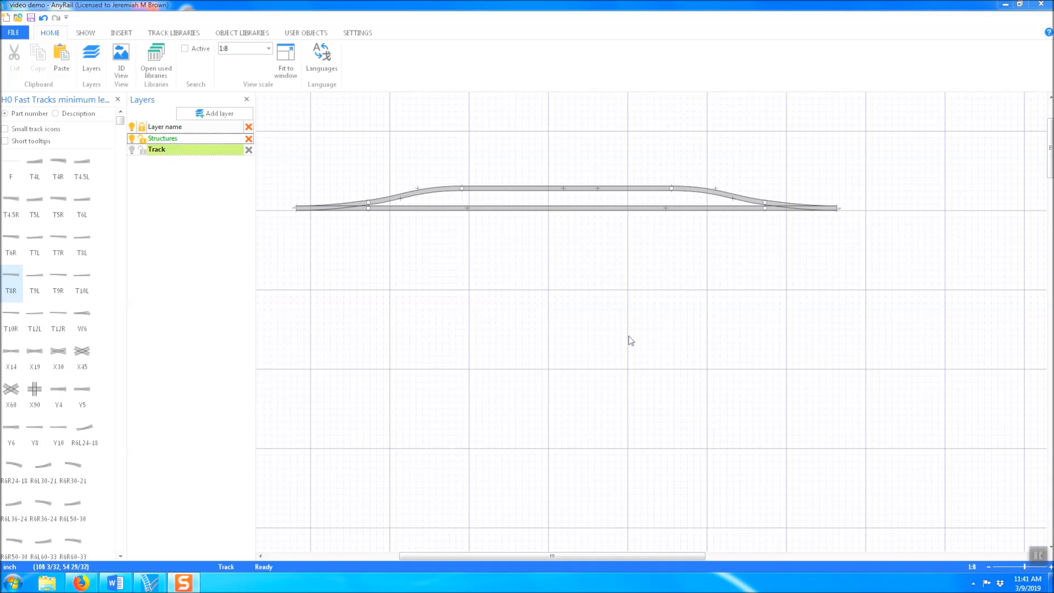
Duplicate the whole passing siding and place the copy below the original
drag(273, 144, 881, 257)
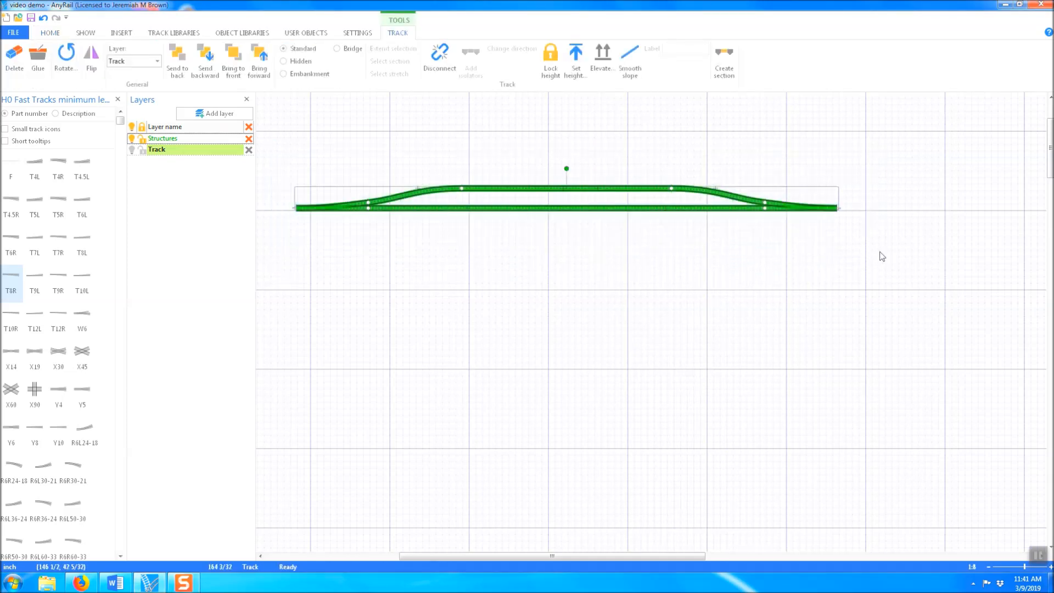
right_click(729, 208)
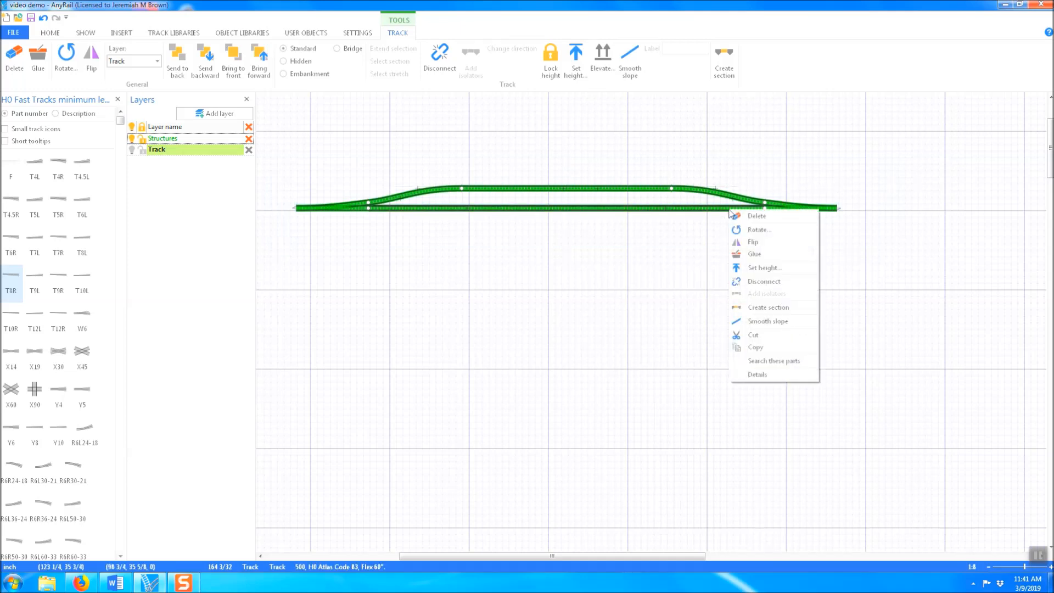
click(755, 346)
right_click(327, 252)
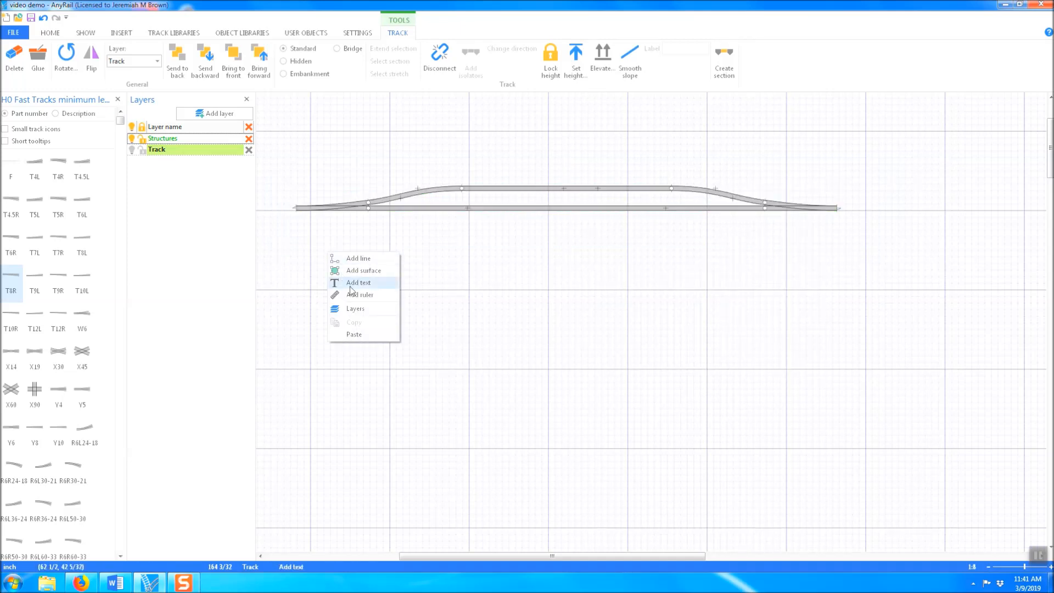
click(362, 335)
drag(529, 260, 540, 349)
click(579, 391)
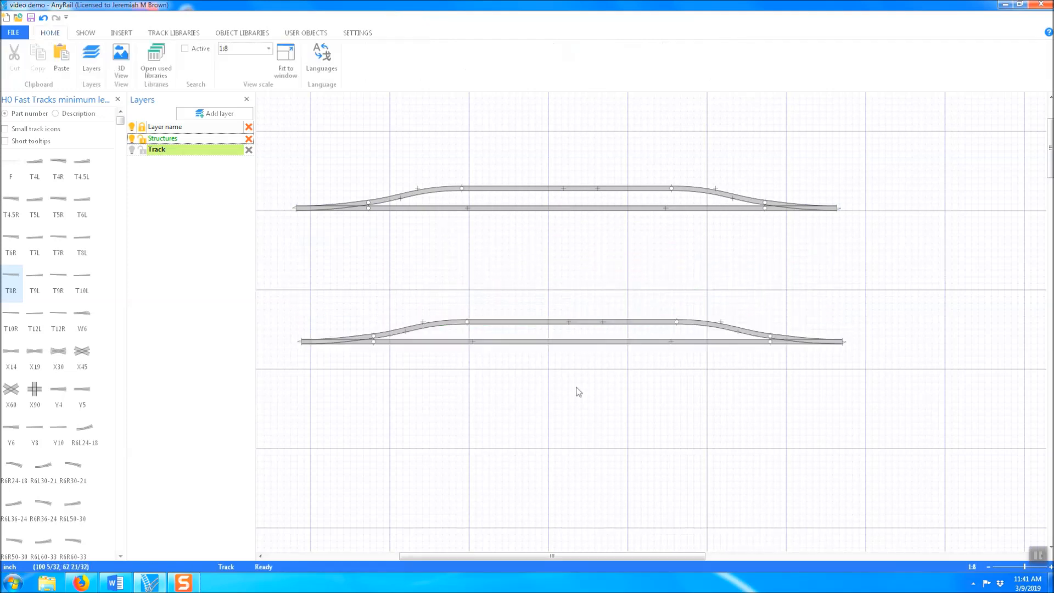
Delete the straight parallel flex and both curved connecting flexes from the copied siding
click(542, 322)
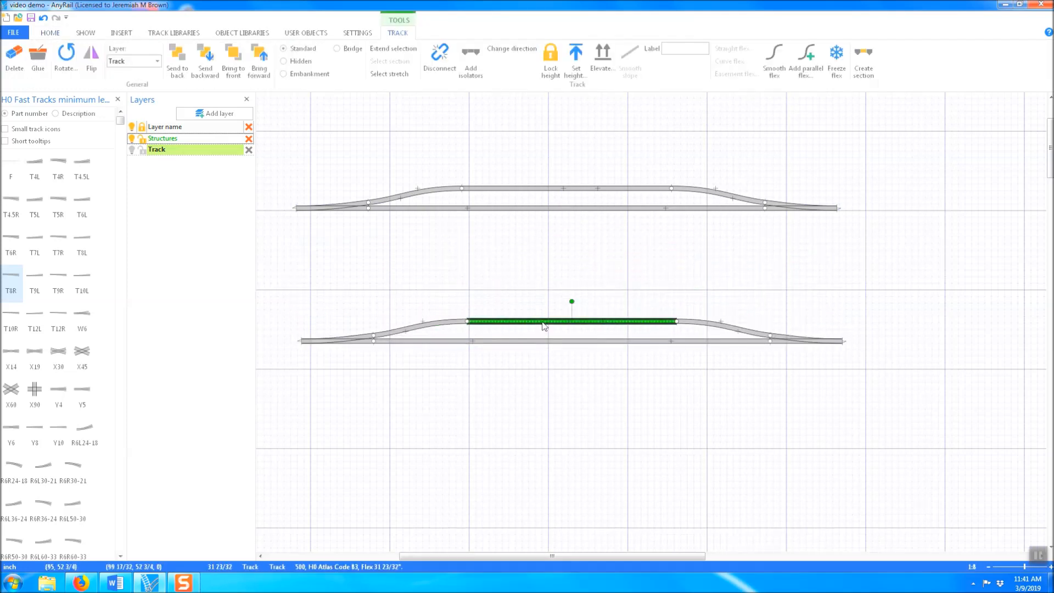
key(Delete)
click(713, 328)
key(Delete)
click(404, 326)
key(Delete)
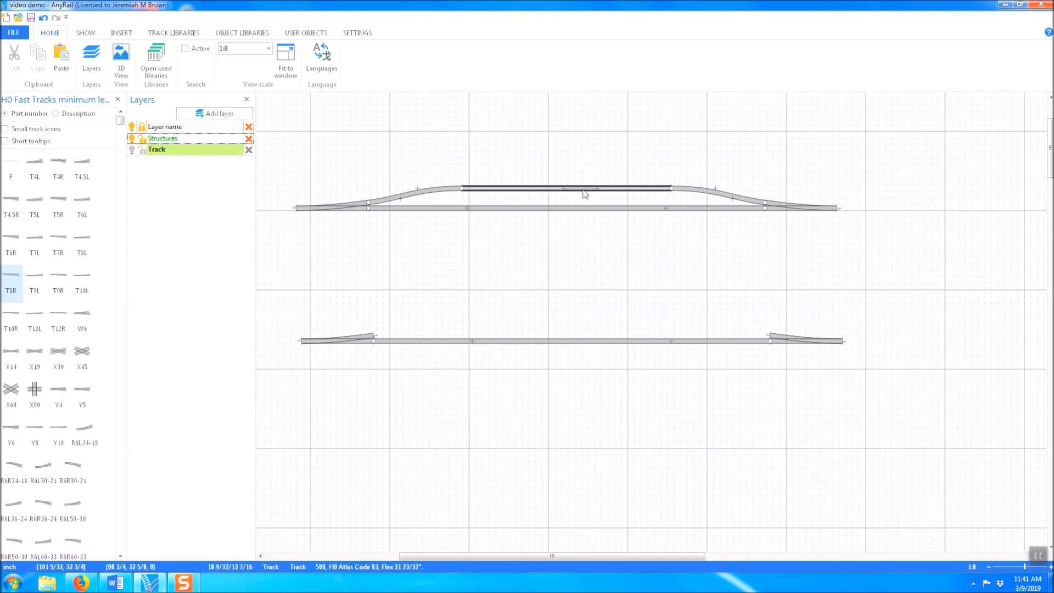
Add a parallel flex above the copied siding's main straight flex at a distance of 3 inches
click(576, 343)
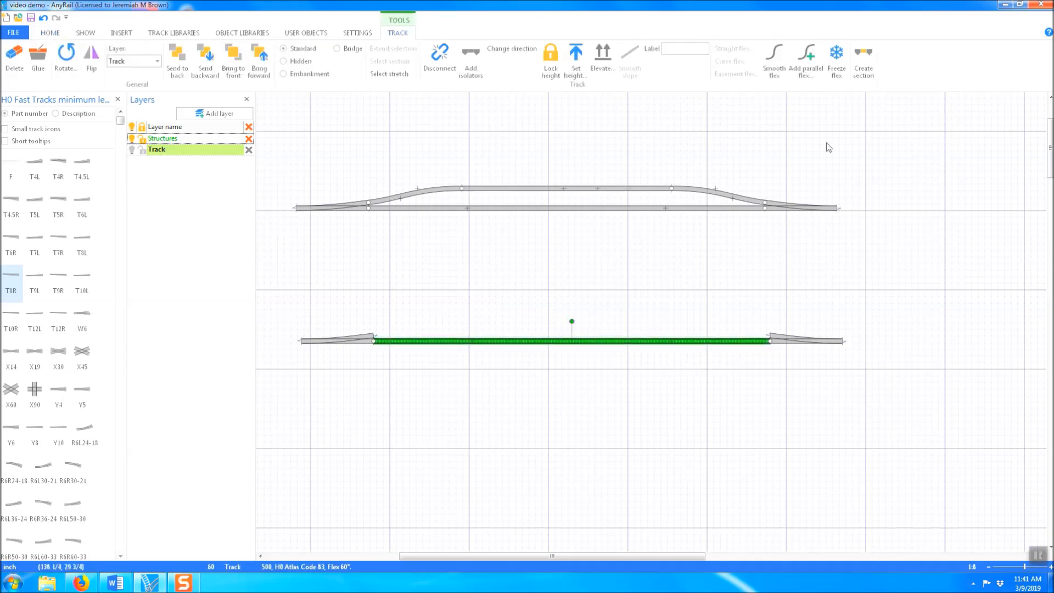
click(801, 61)
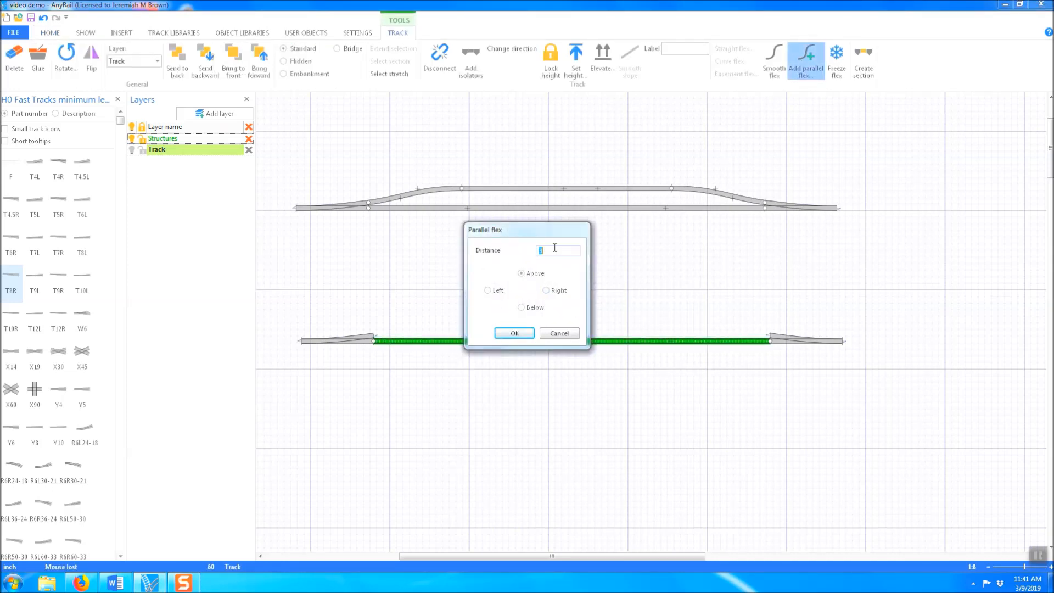
click(506, 334)
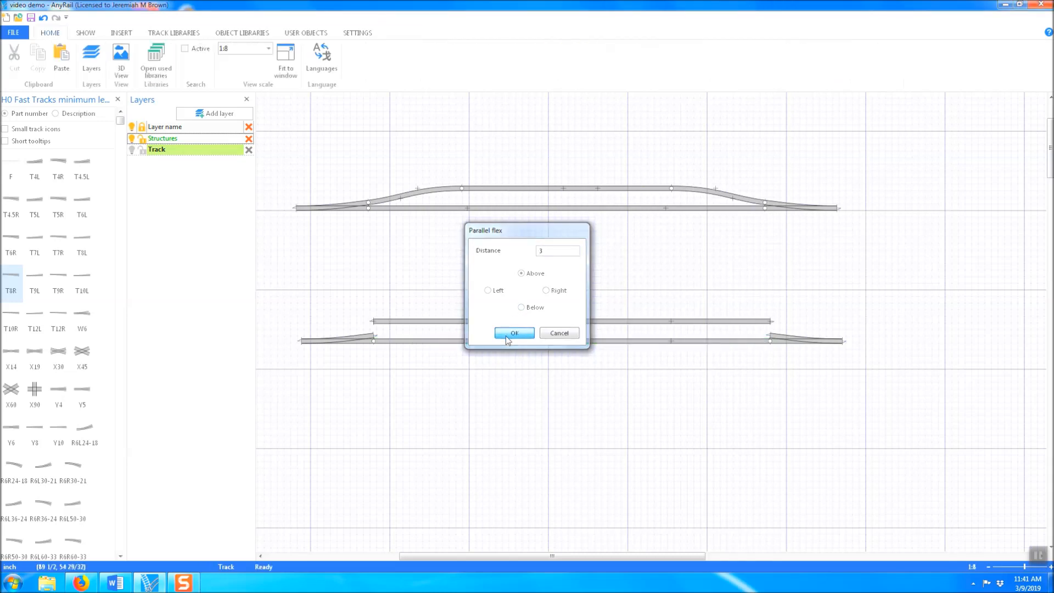
Attach a pasted copy of the new parallel flex to its left end, and delete the original parallel flex
right_click(603, 327)
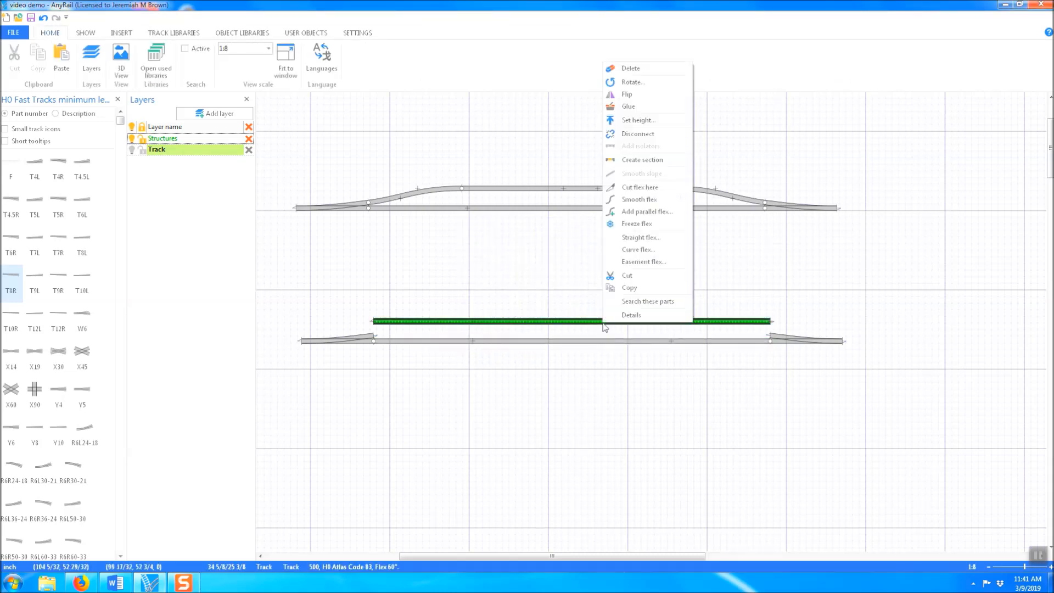
click(629, 287)
right_click(526, 265)
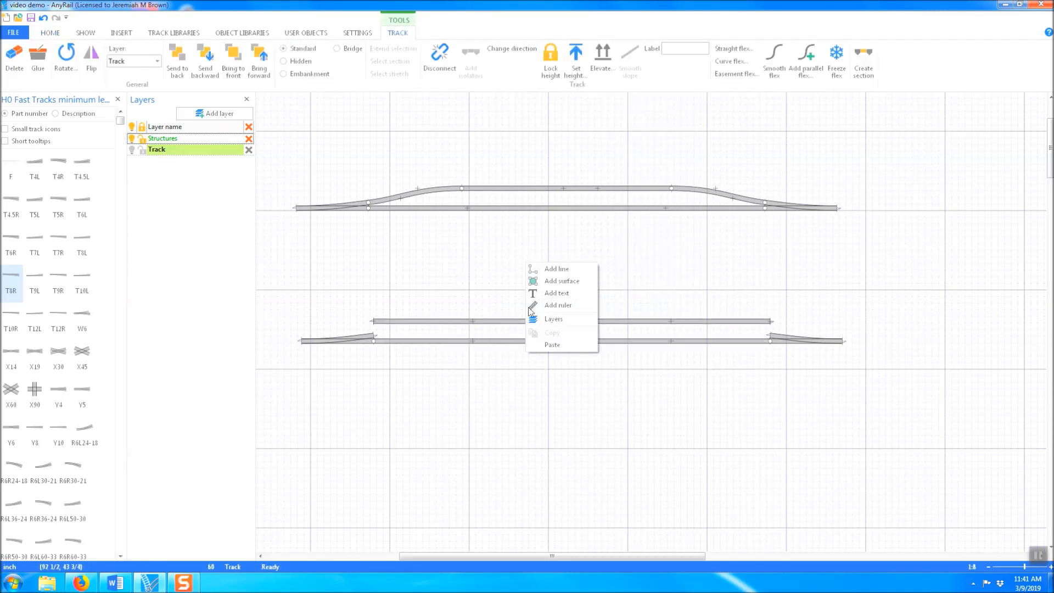
click(551, 345)
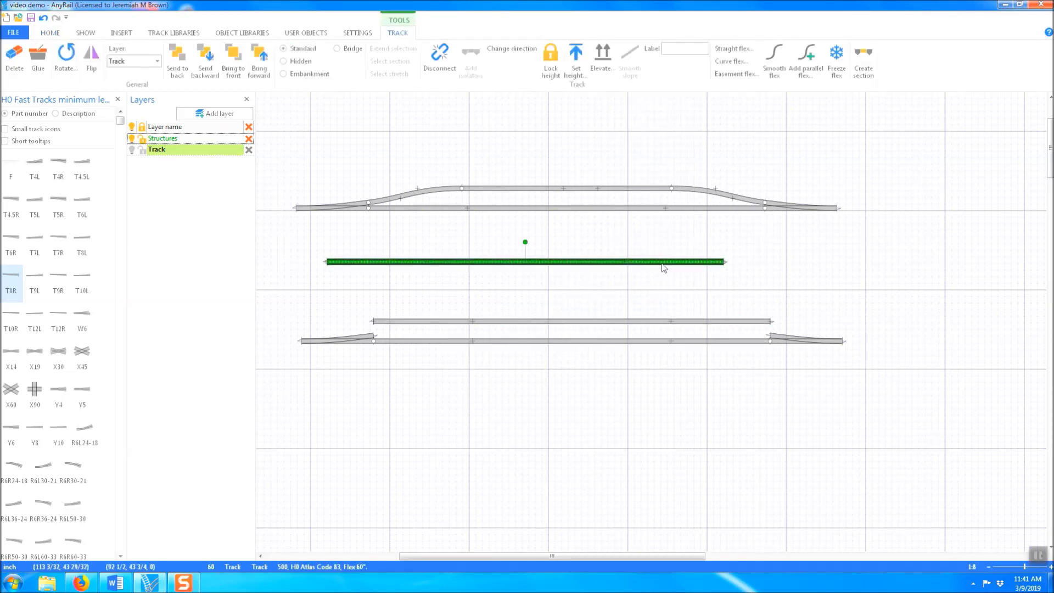
drag(663, 268, 311, 326)
click(612, 324)
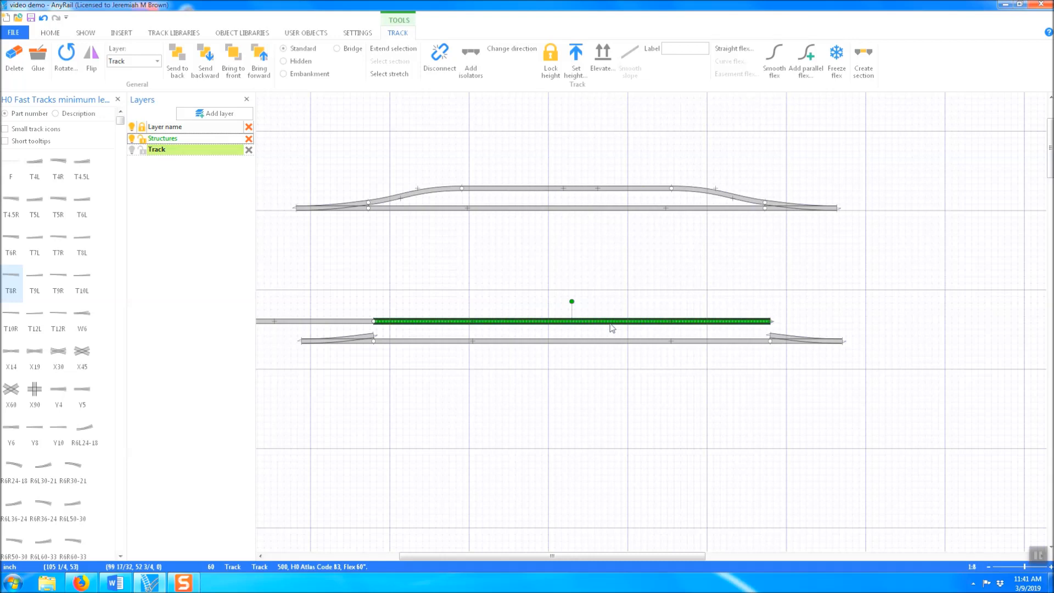
key(Delete)
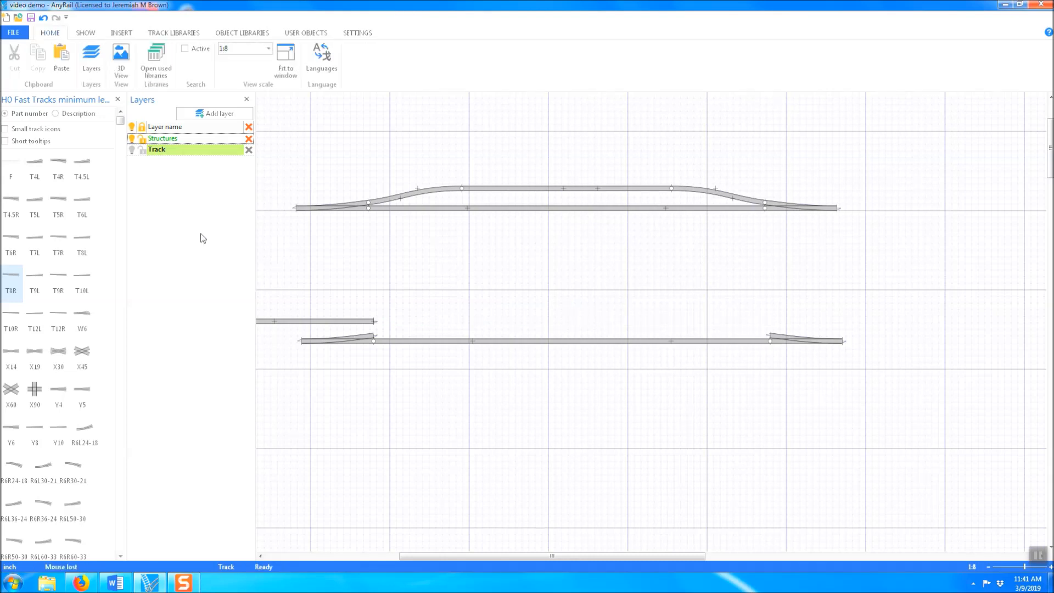
Place a 10-106 flex from the H0 ME Code 70 library between the sidings and set it straight at 60 inches
click(165, 34)
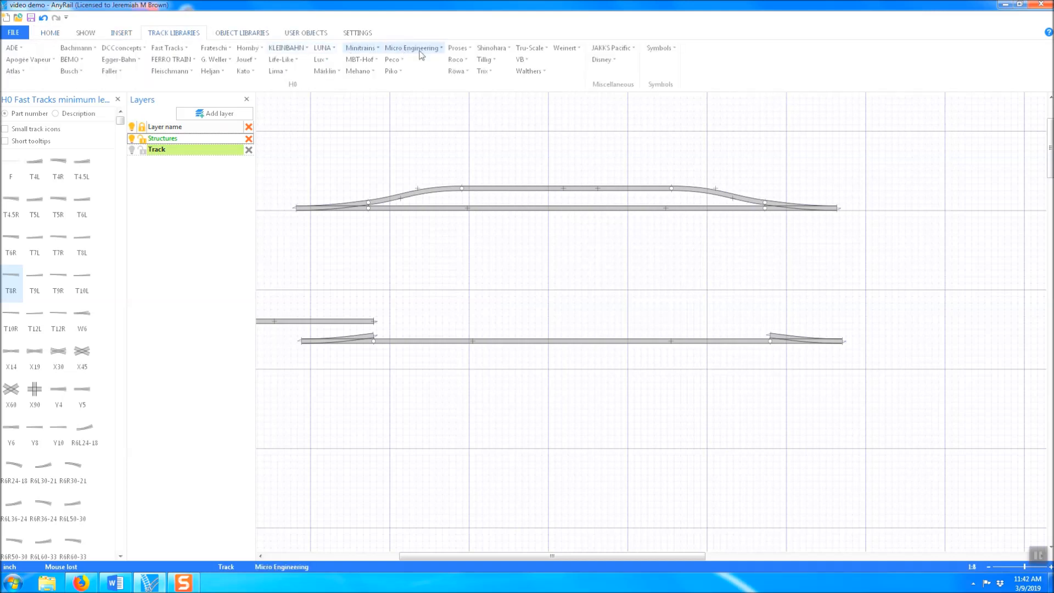
click(435, 50)
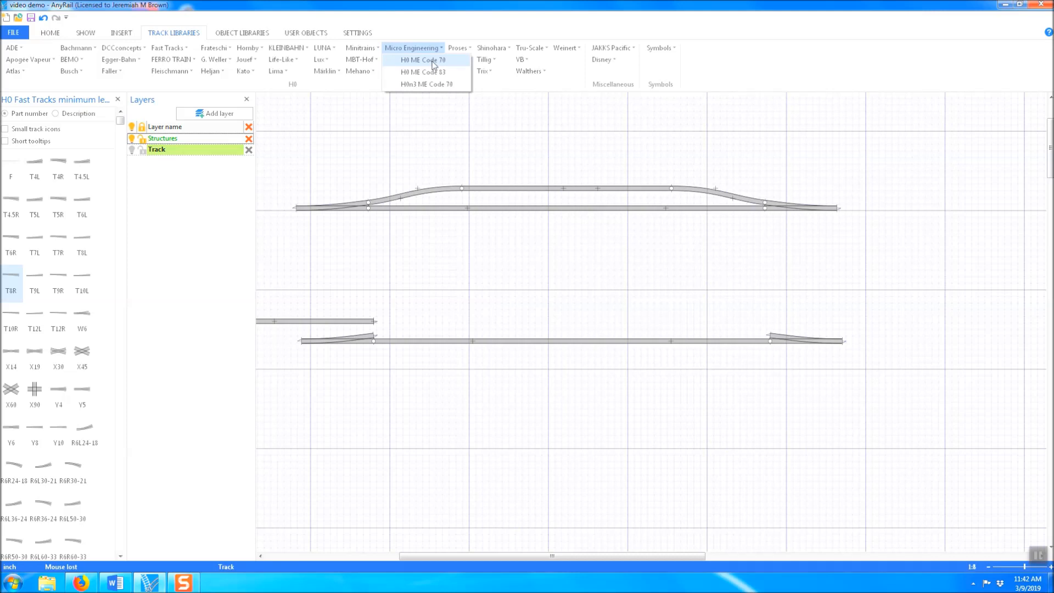
click(422, 61)
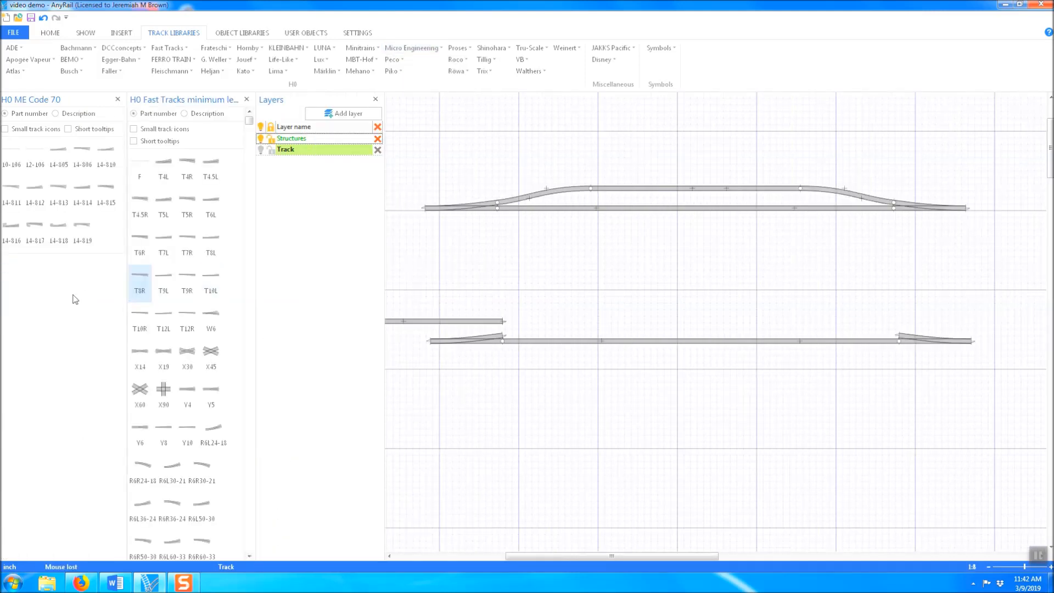
click(10, 171)
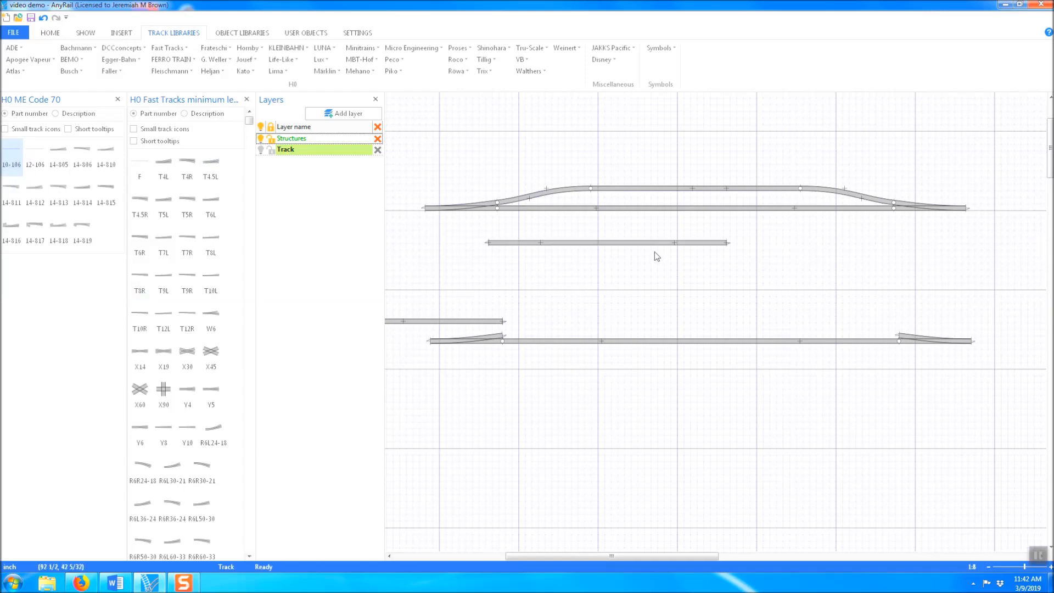
drag(650, 249, 706, 308)
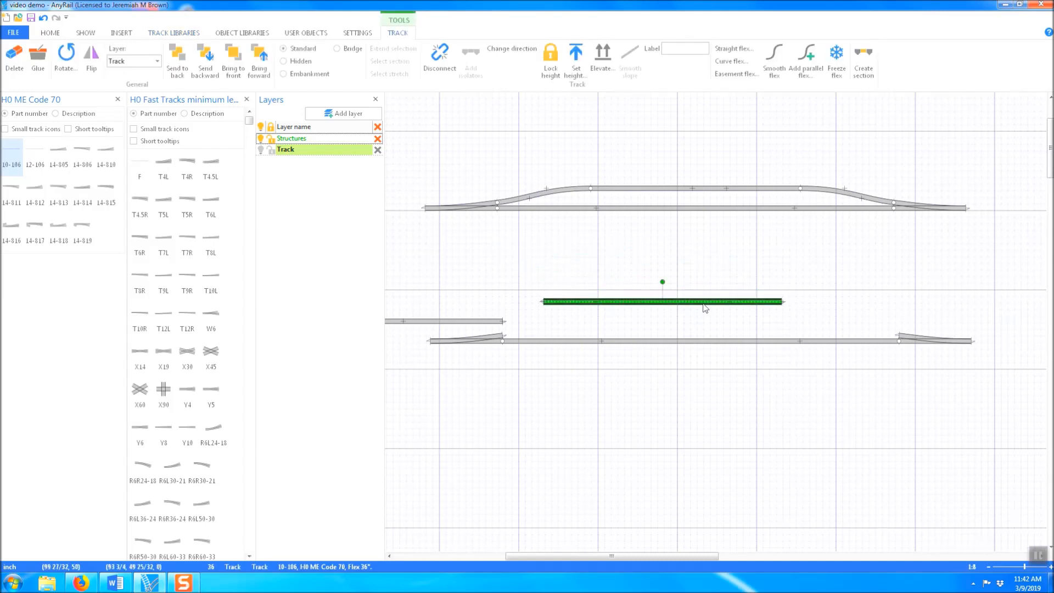
click(734, 49)
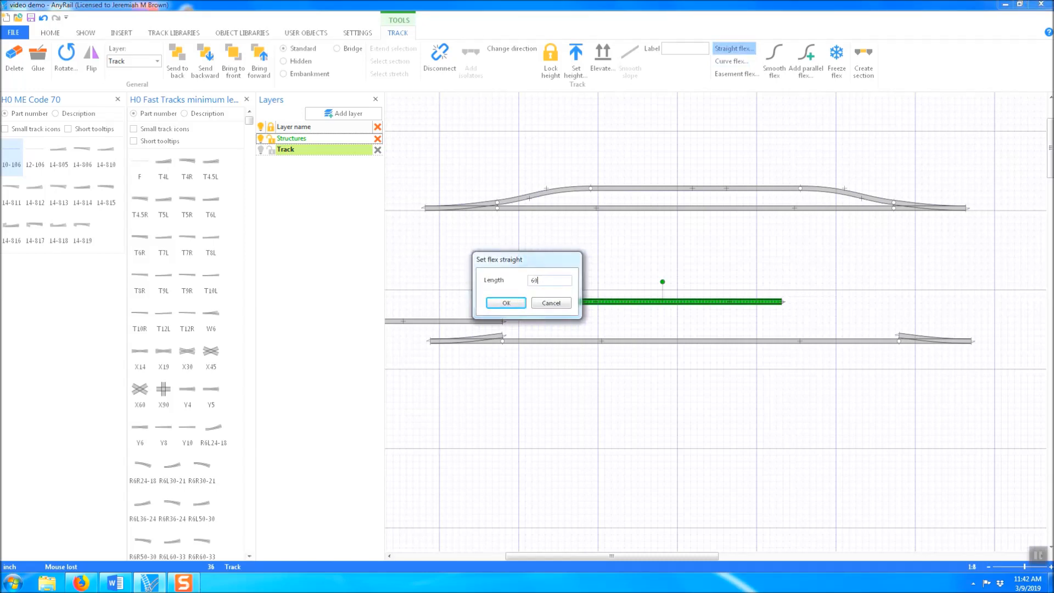
click(519, 304)
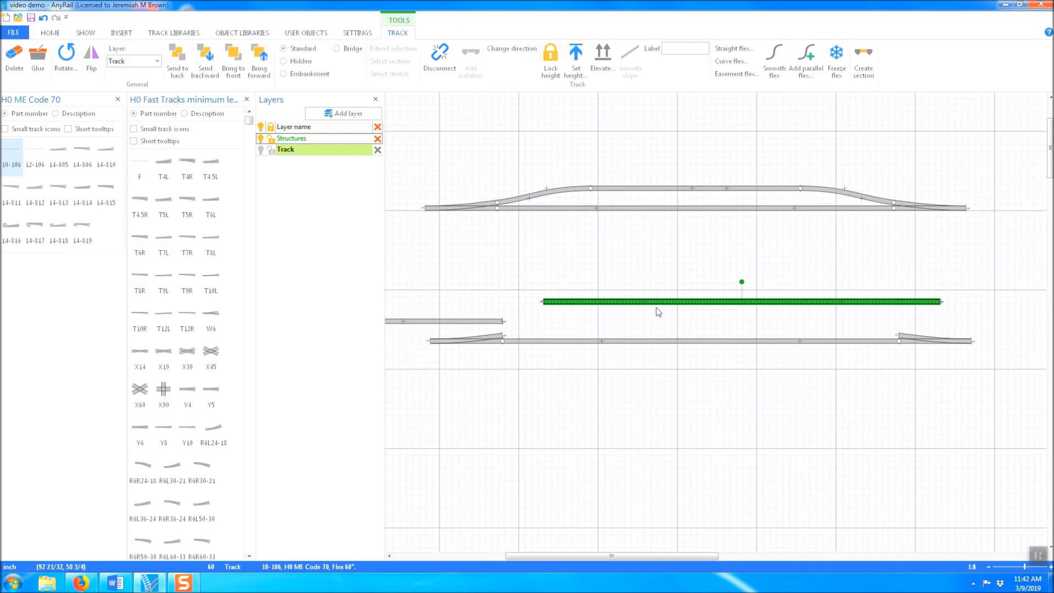
Snap the Code 70 flex to the right end of the pasted guide flex, and delete the guide flex
drag(659, 307, 627, 326)
click(641, 313)
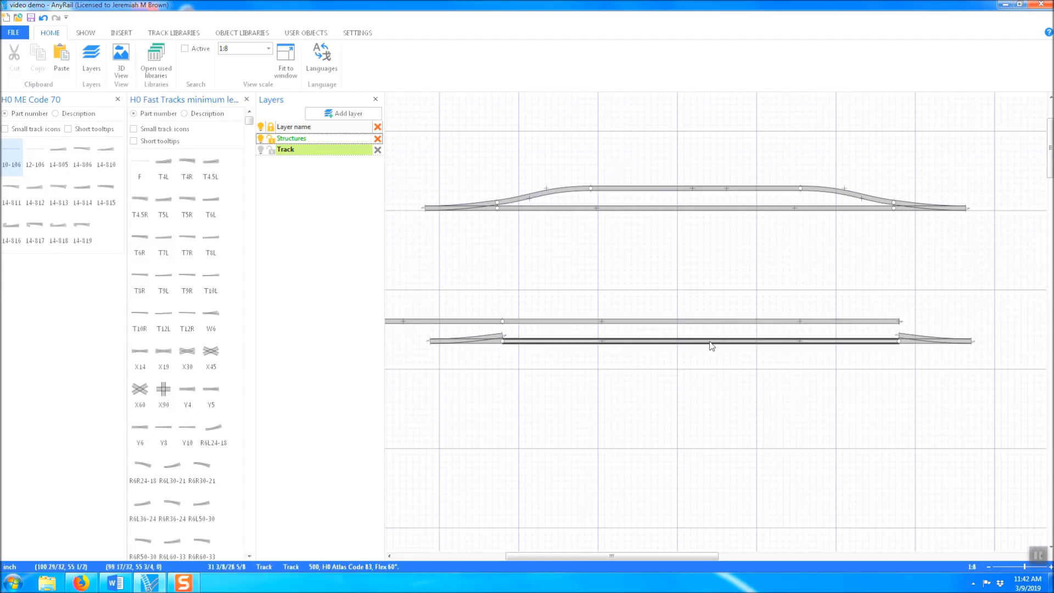
click(454, 323)
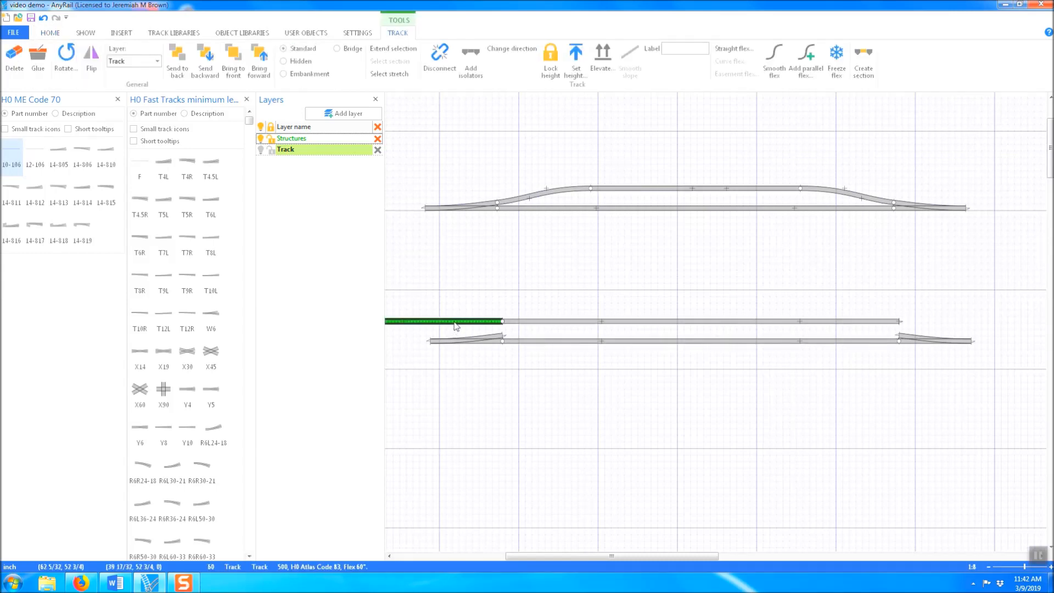
key(Delete)
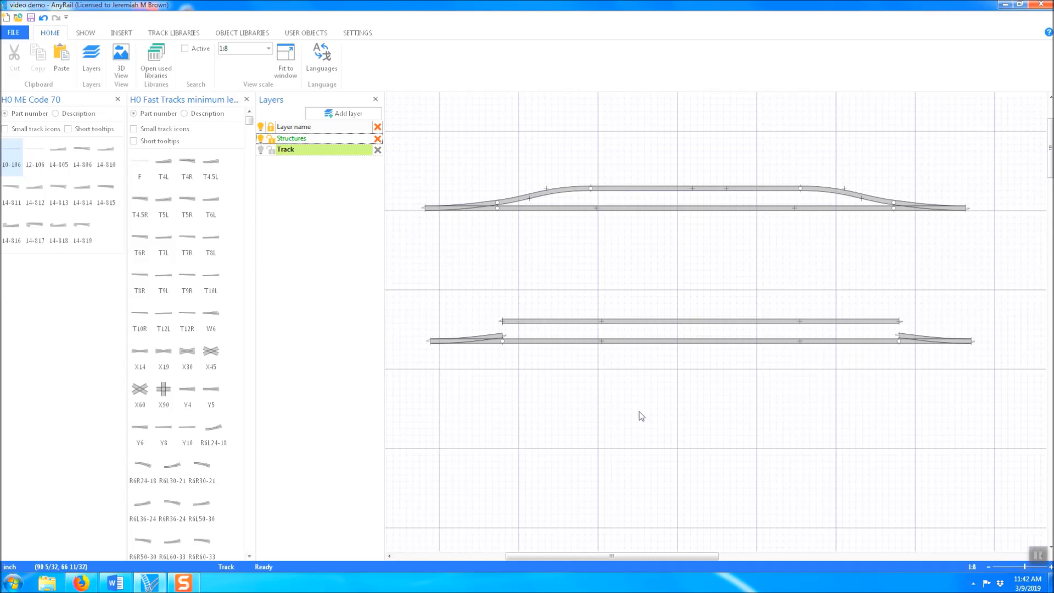
Cut the Code 70 flex about 13 15/32 inches from its left end and bend the short piece onto the left turnout
right_click(592, 323)
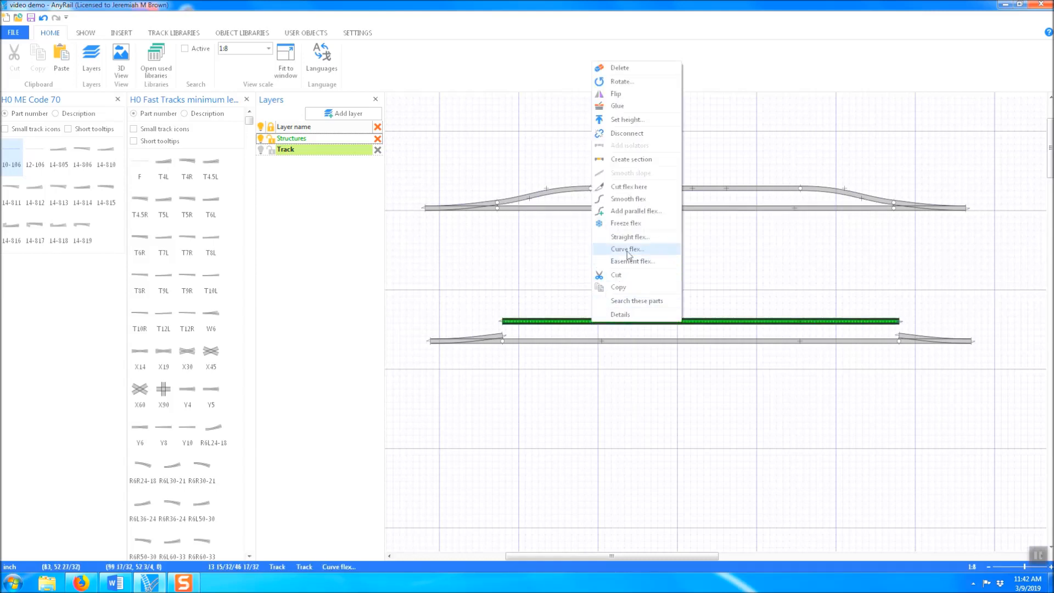
click(629, 187)
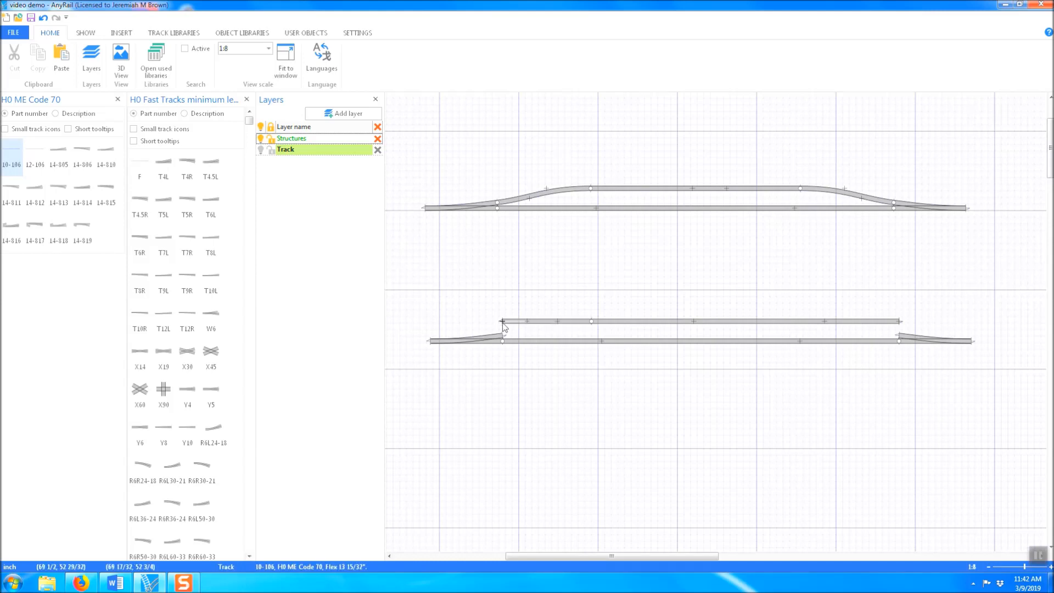
drag(502, 323, 504, 335)
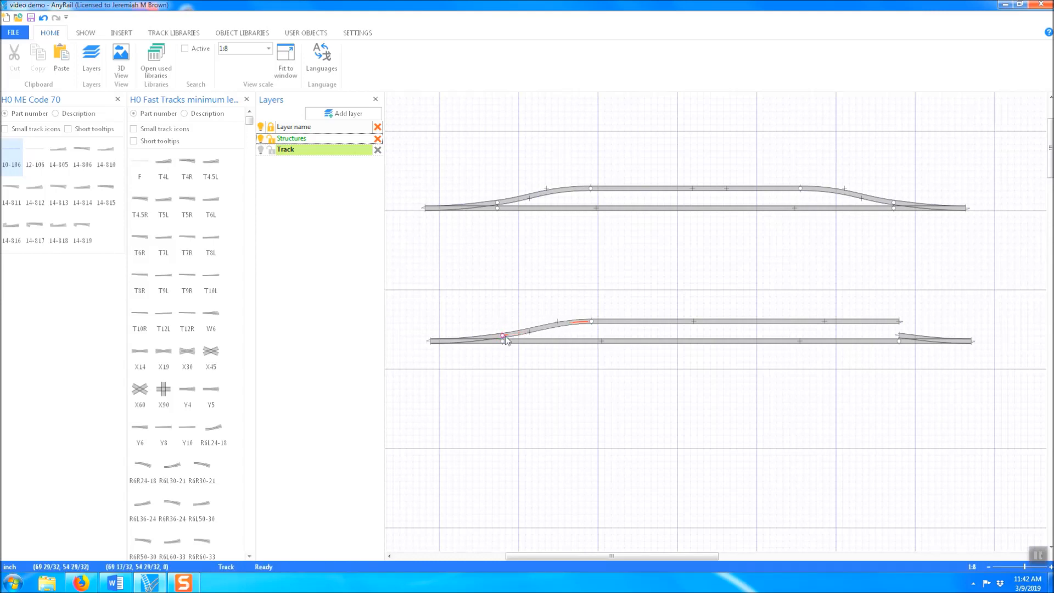
Glue the long Code 70 flex and try shifting the short connecting flex's control points to ease its curves
click(666, 323)
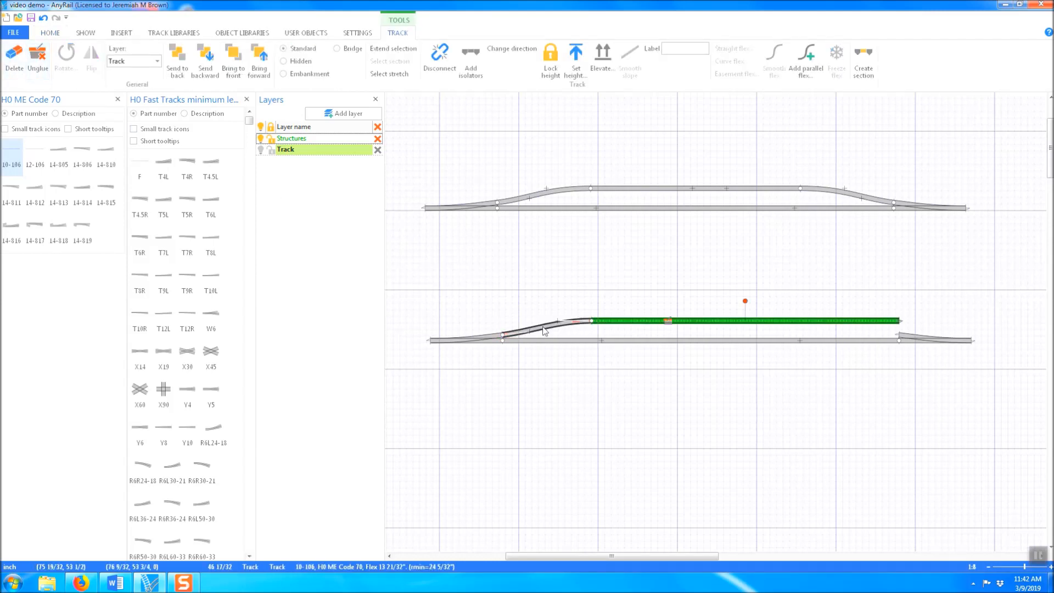
click(557, 327)
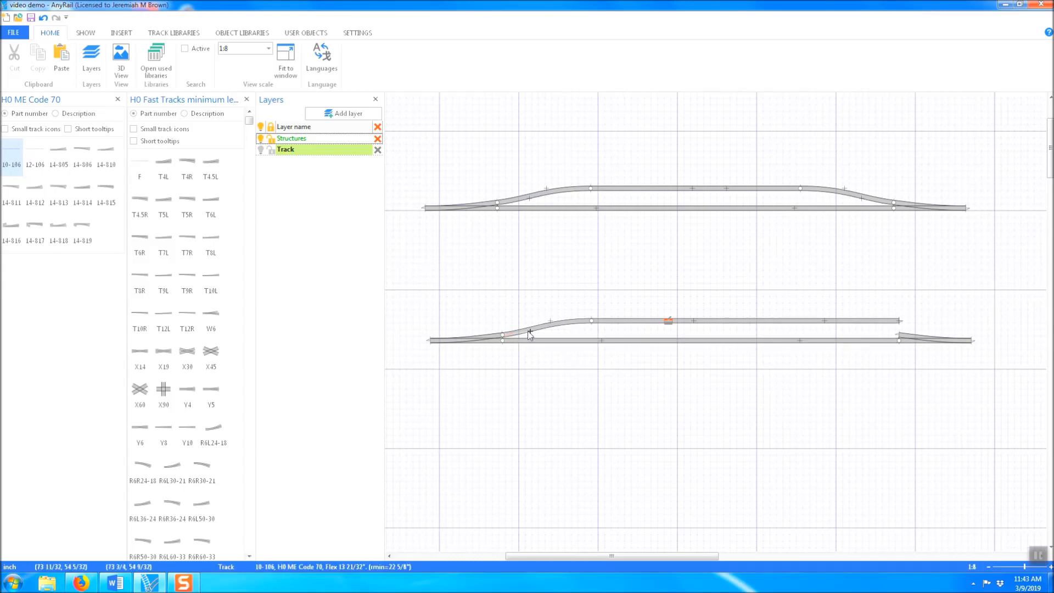
drag(529, 333, 561, 321)
Undo the control point moves, the gluing, the turnout connection and the cut on the Code 70 flex
click(44, 19)
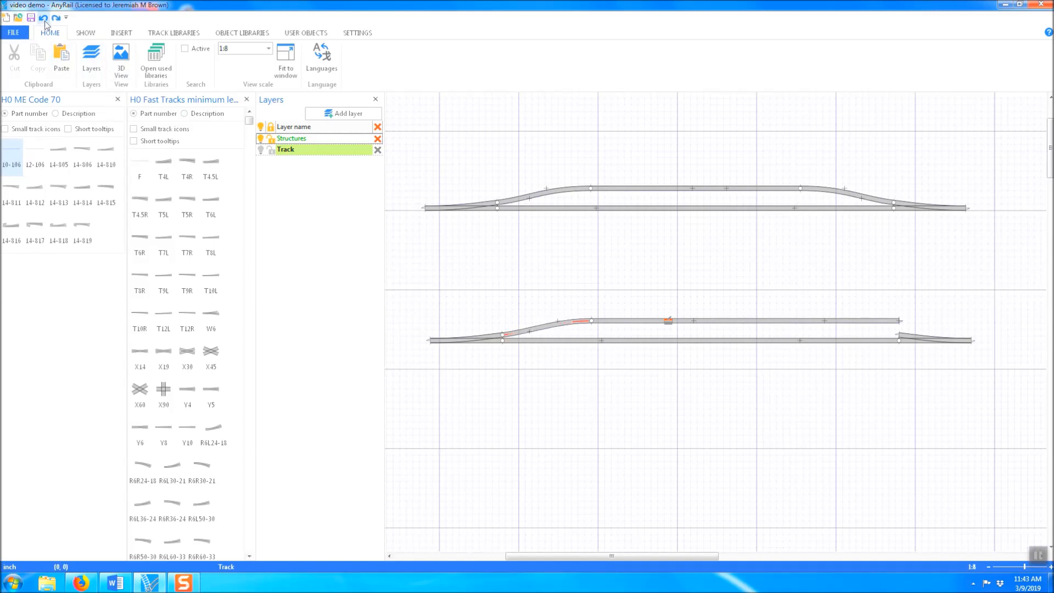
click(47, 21)
click(48, 22)
click(49, 23)
click(50, 23)
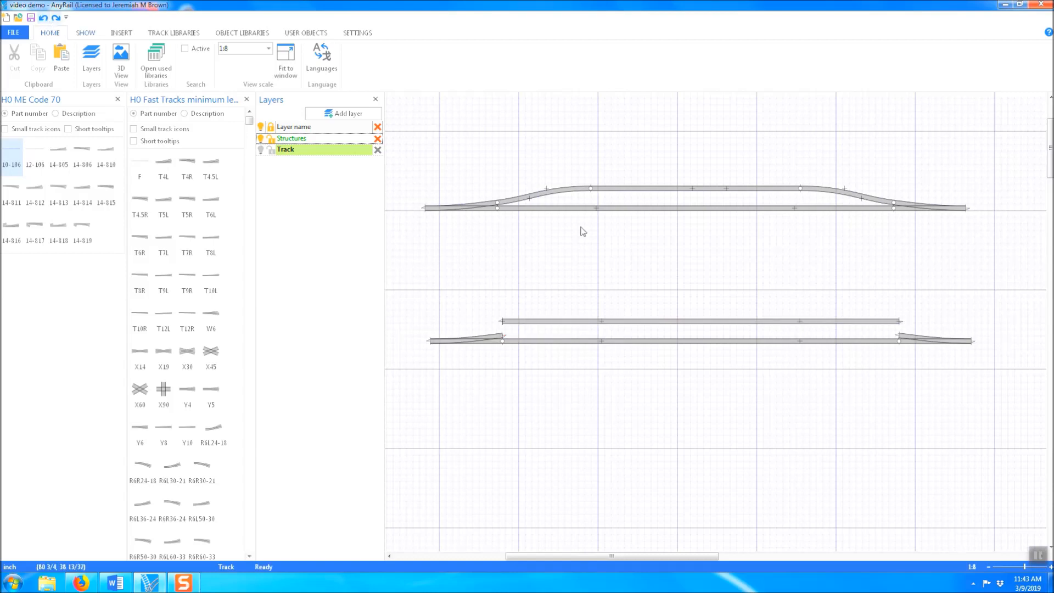
Cut the lower siding's Code 70 flex about 14 3/8 inches from its left end and bend the short piece onto the left turnout
right_click(597, 321)
click(616, 184)
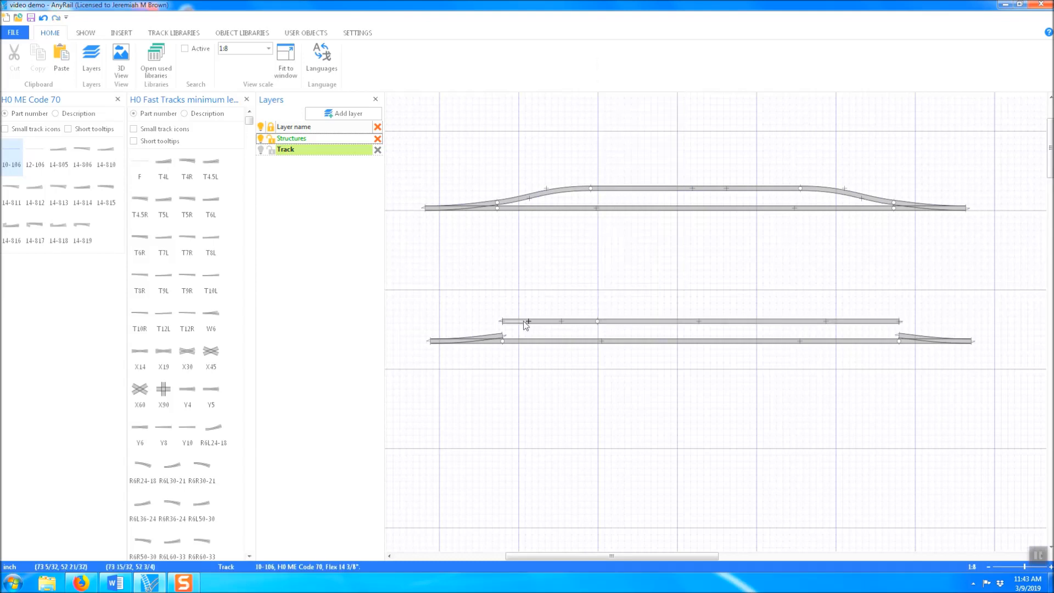
drag(503, 322, 505, 335)
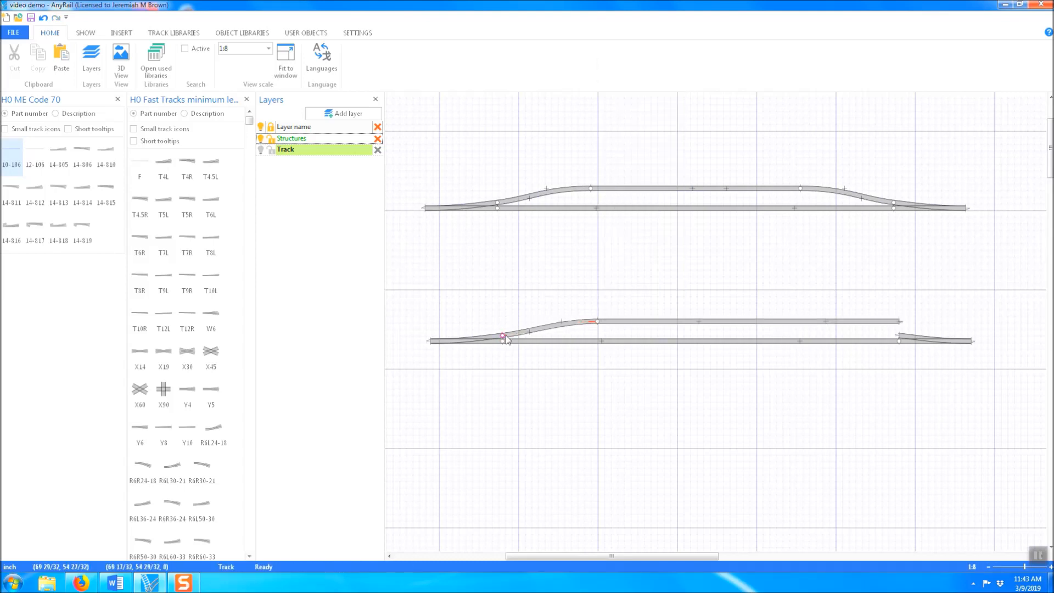
Ease the left connecting flex's curves by shifting its control points with the long flex glued, and unglue the long flex
click(728, 324)
click(727, 324)
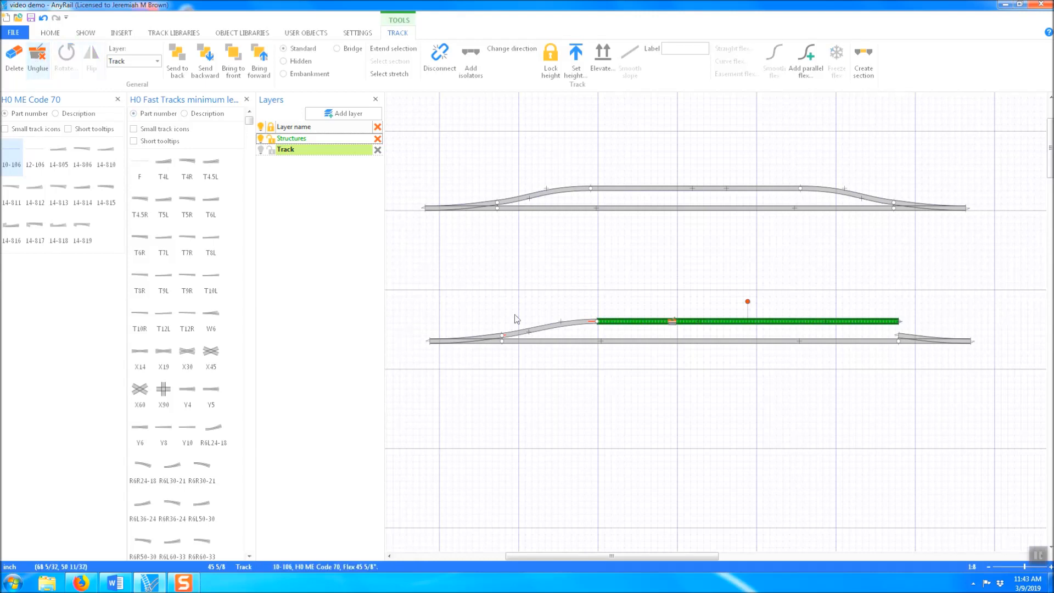
click(564, 324)
mouse_move(559, 323)
mouse_down()
mouse_move(535, 332)
mouse_move(554, 322)
mouse_up()
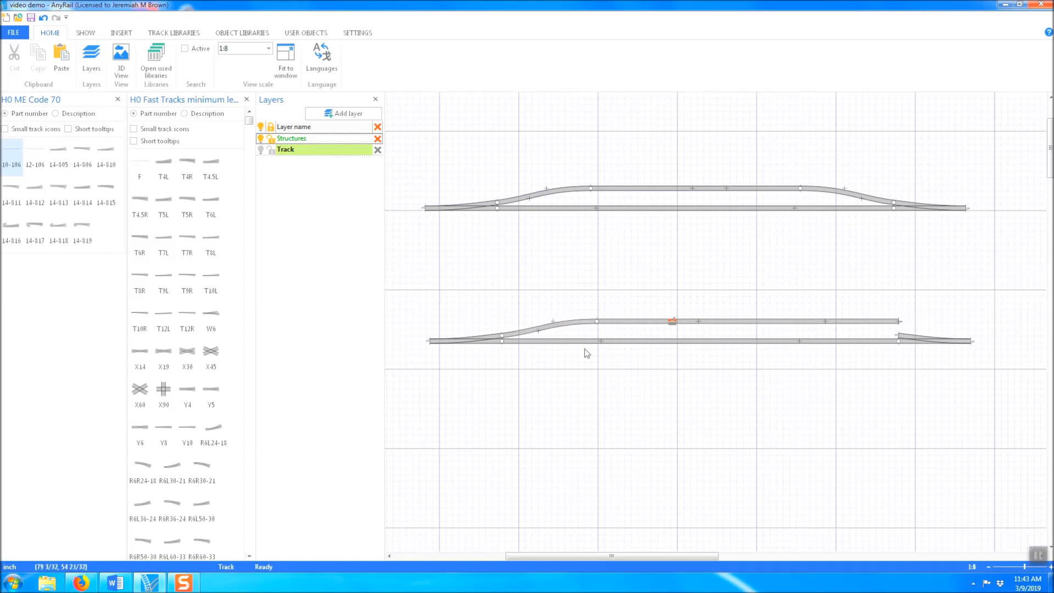
click(722, 321)
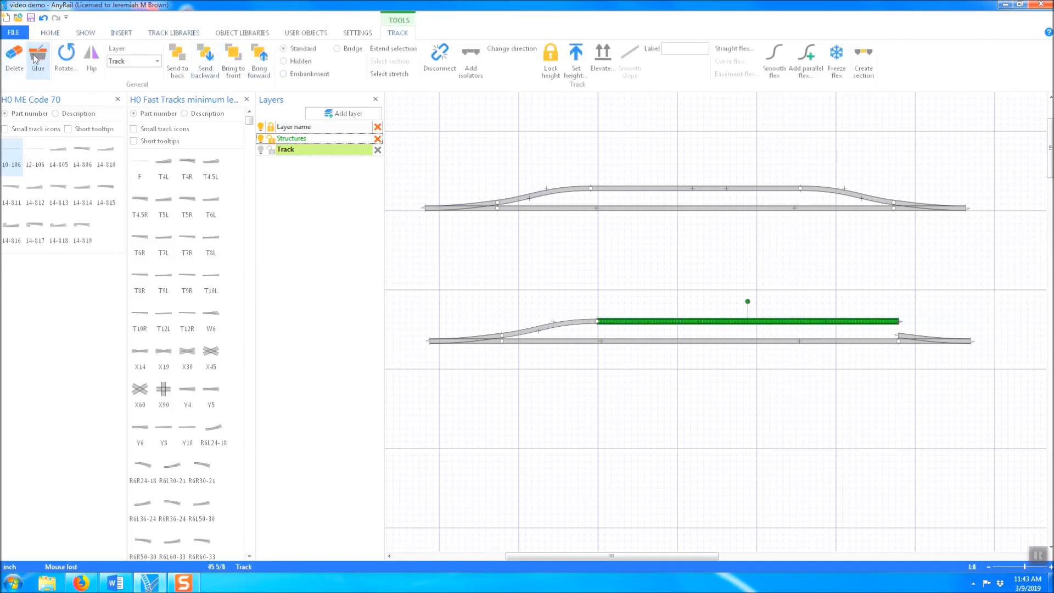
Duplicate the eased left connecting flex below the lower siding and flip the copy into its mirror image
click(562, 324)
right_click(562, 324)
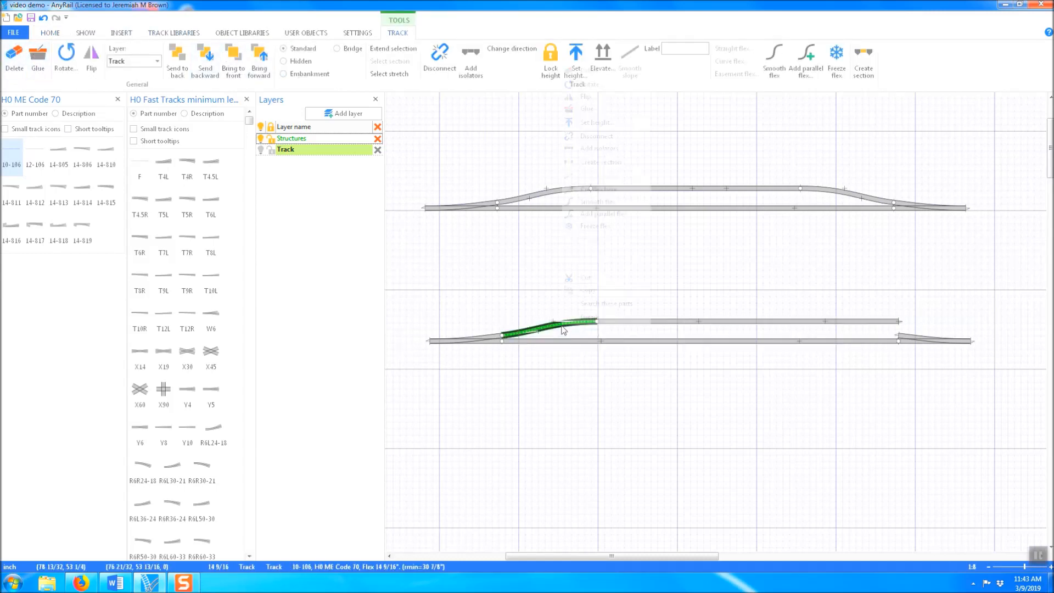
click(586, 296)
click(607, 411)
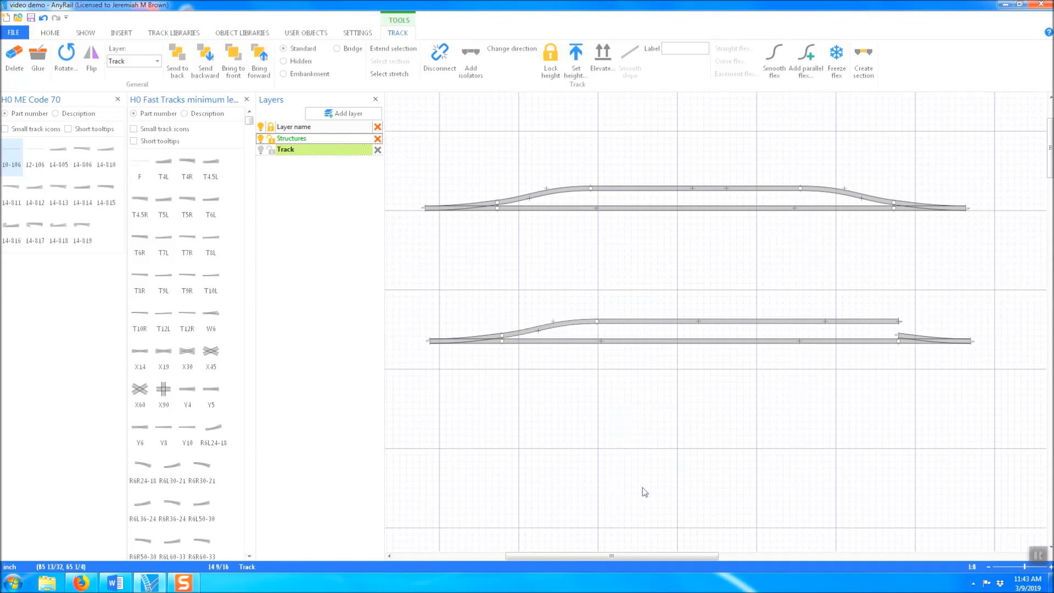
key(ctrl+v)
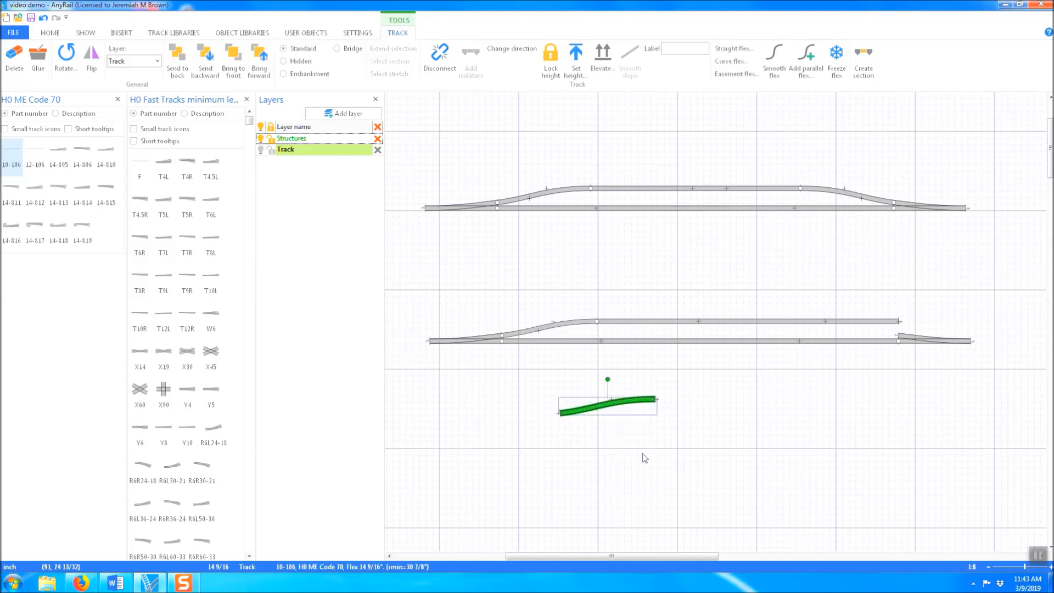
right_click(591, 413)
click(607, 182)
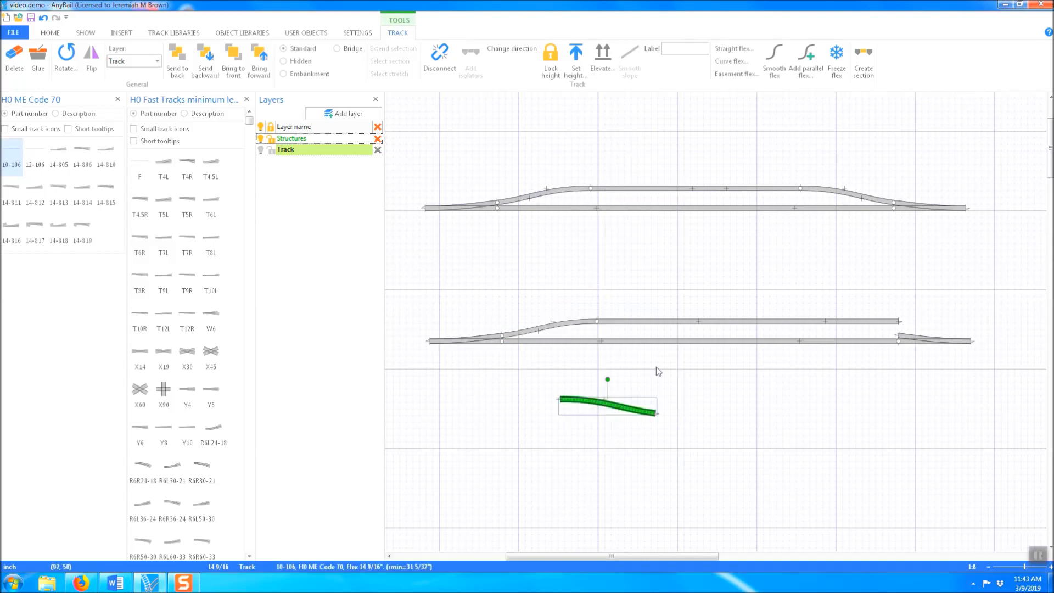
Attach the flipped connecting flex to the lower siding's right turnout and shorten the long flex to meet it
drag(628, 408, 920, 320)
click(956, 335)
drag(900, 321, 803, 324)
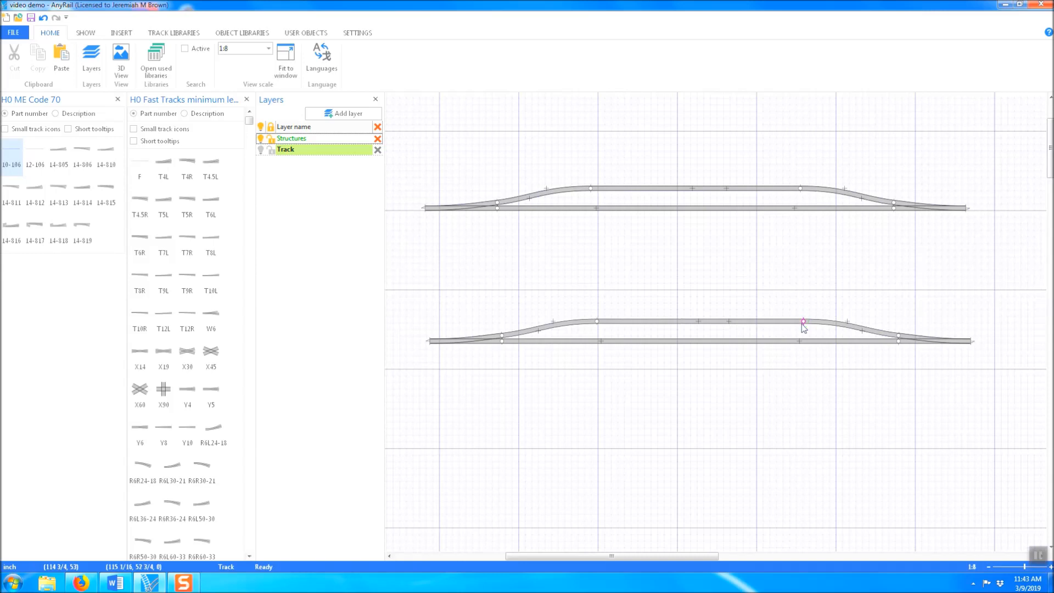
click(855, 327)
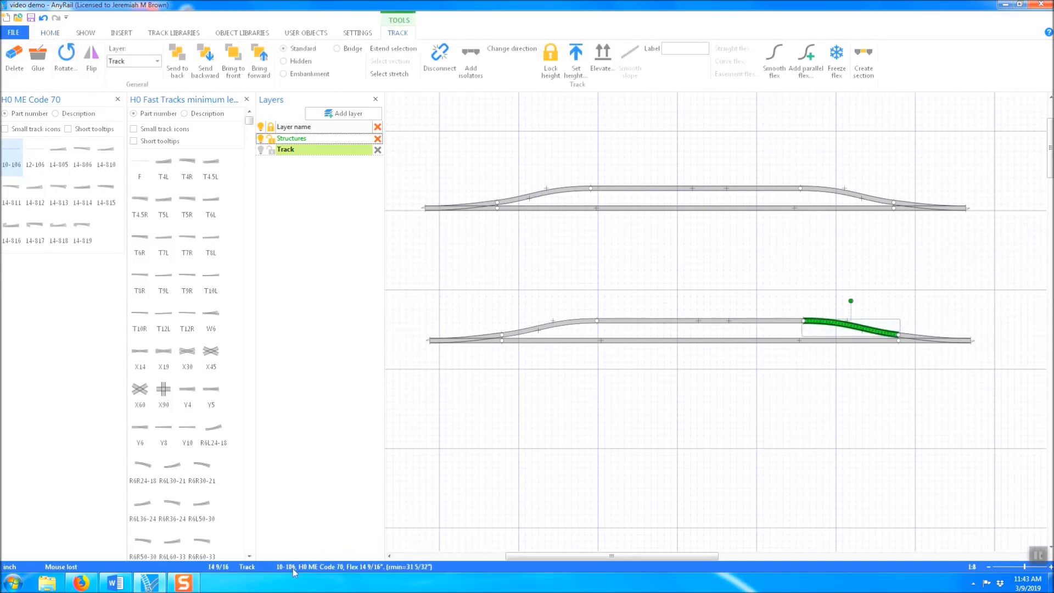
click(735, 382)
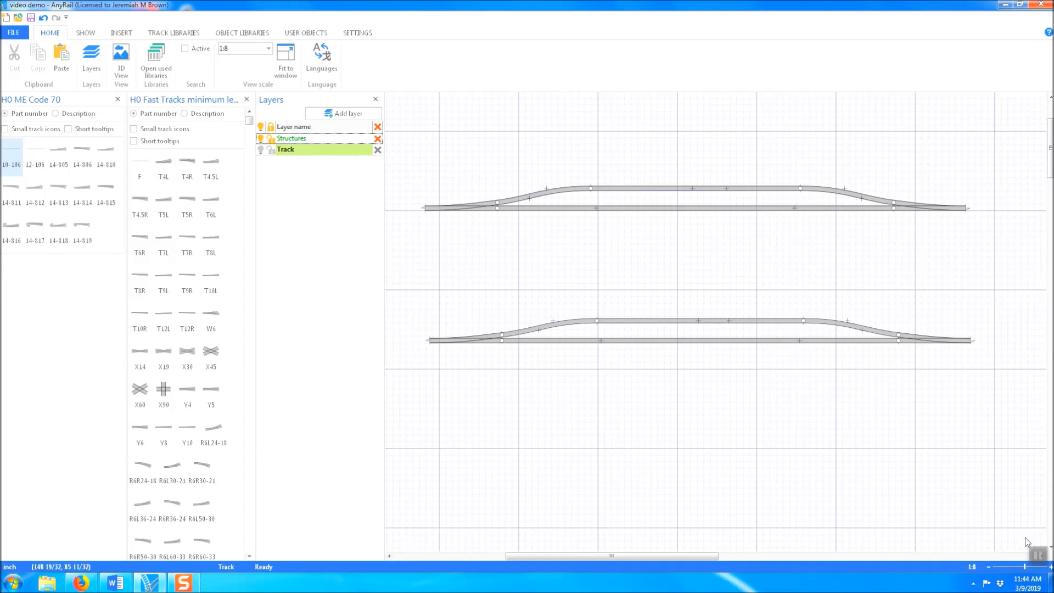
click(1037, 554)
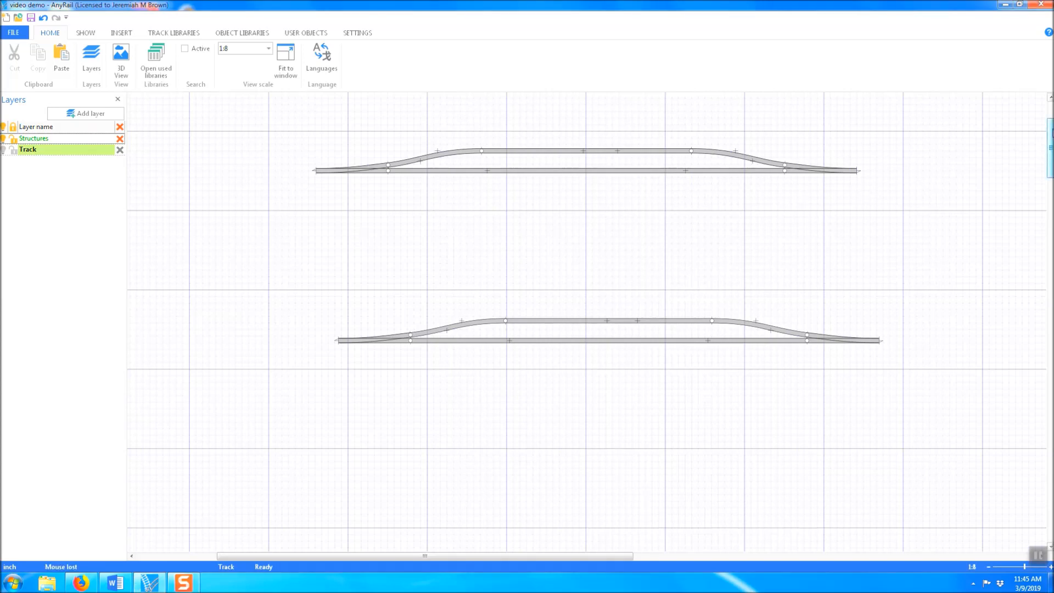
Open the H0 Fast Tracks minimum length library and place a T6L left turnout above the upper siding
scroll(586, 322, up, 3)
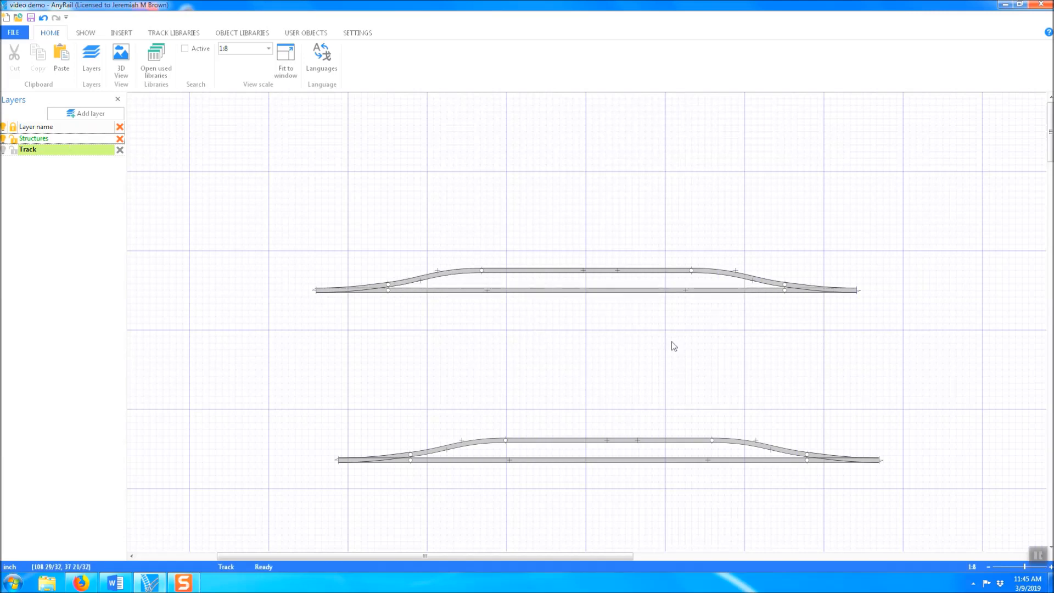
click(156, 60)
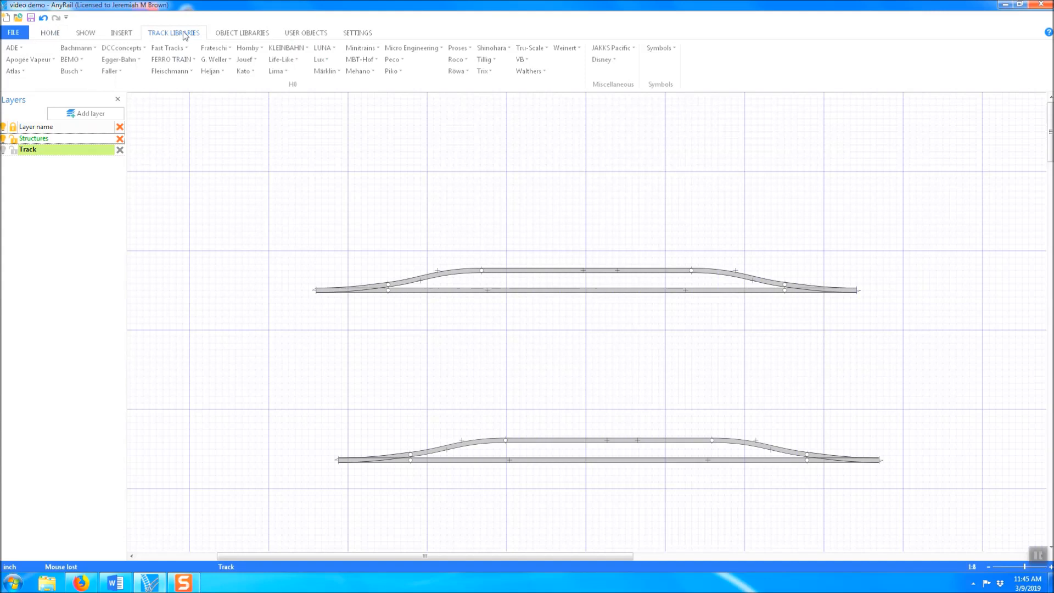
click(167, 48)
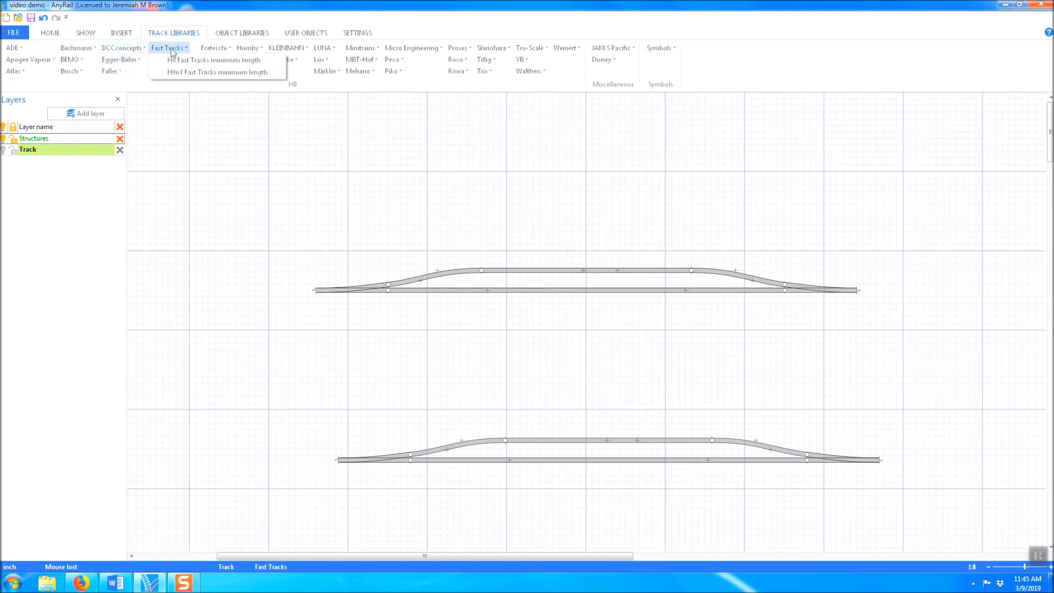
click(192, 60)
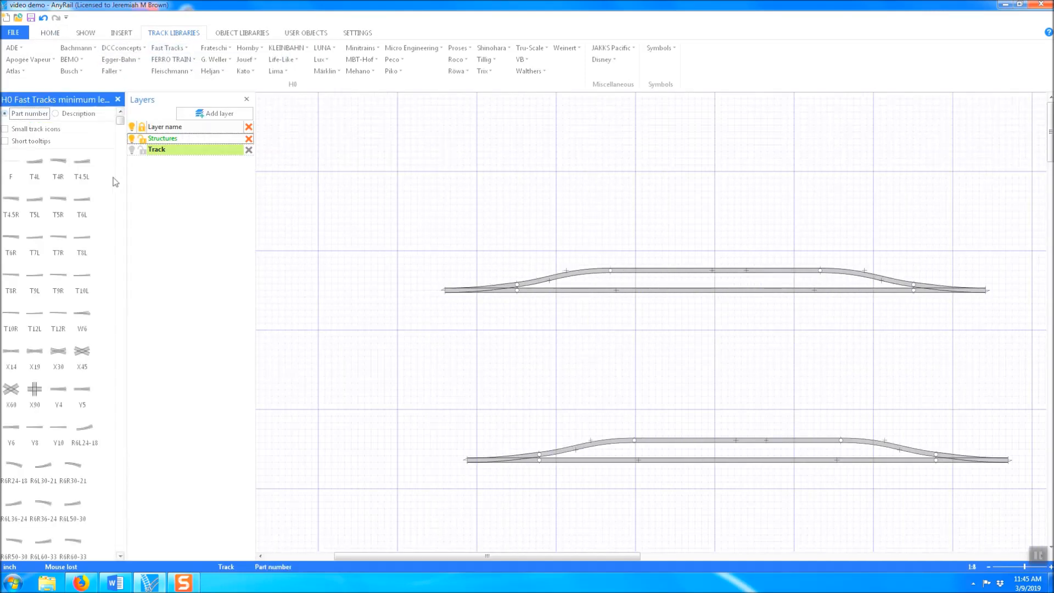
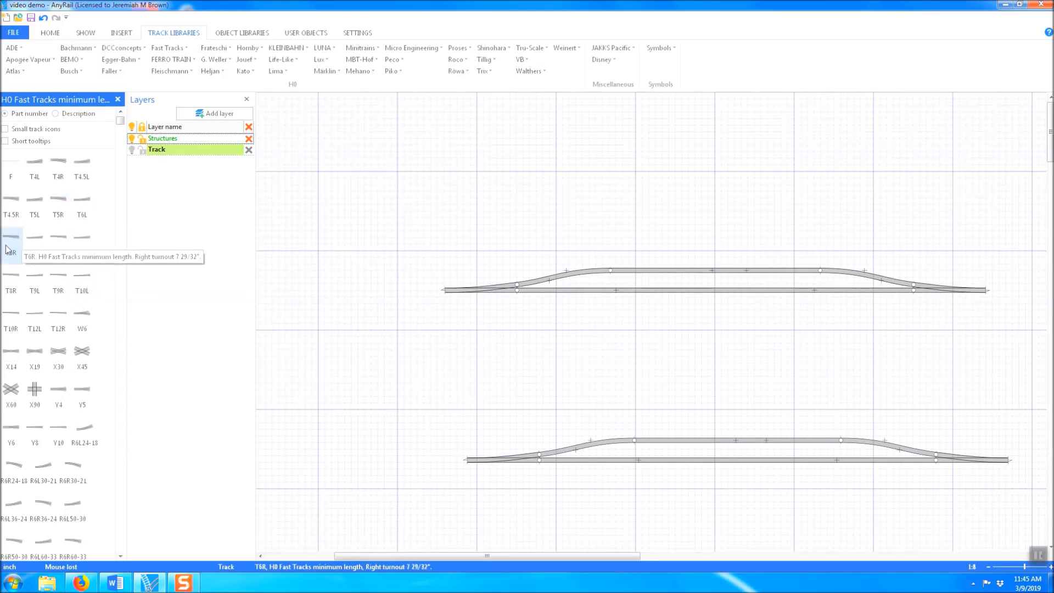
click(83, 212)
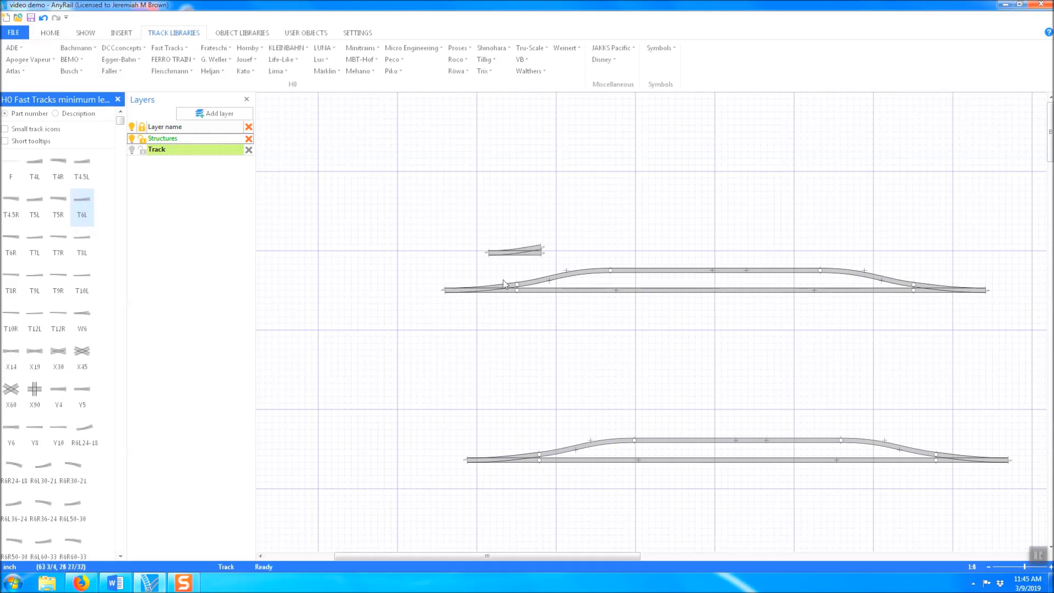
drag(503, 287, 631, 255)
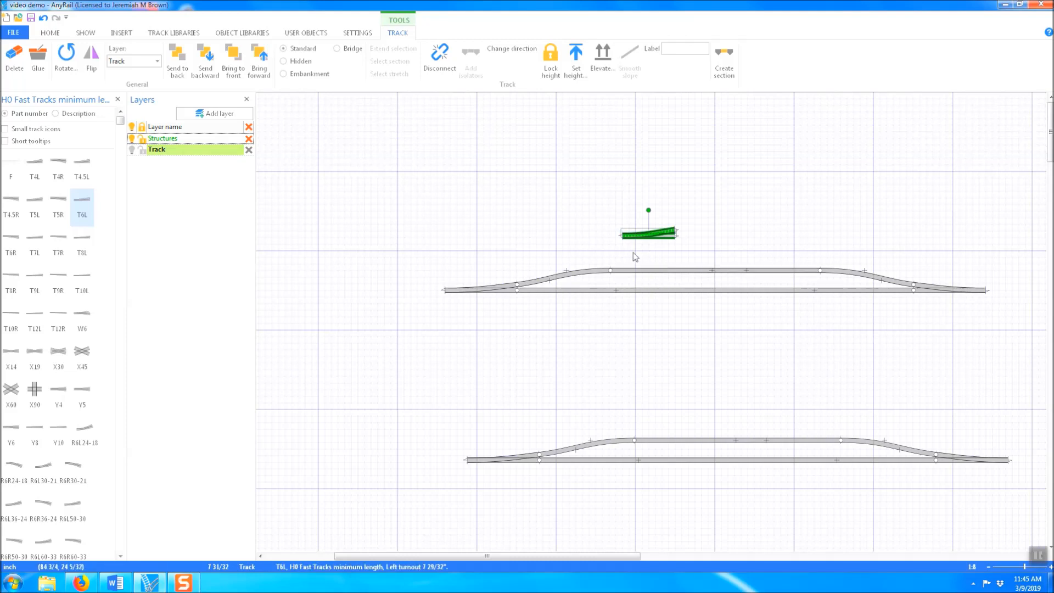
Disconnect the upper siding's straight flex from the curved connecting flex at both ends
right_click(611, 272)
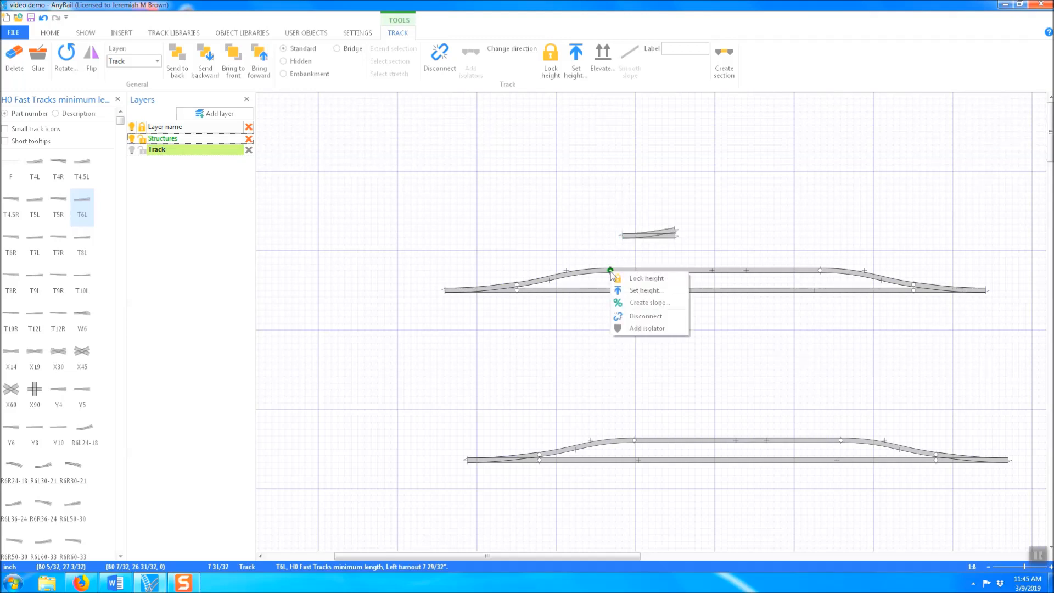
click(642, 316)
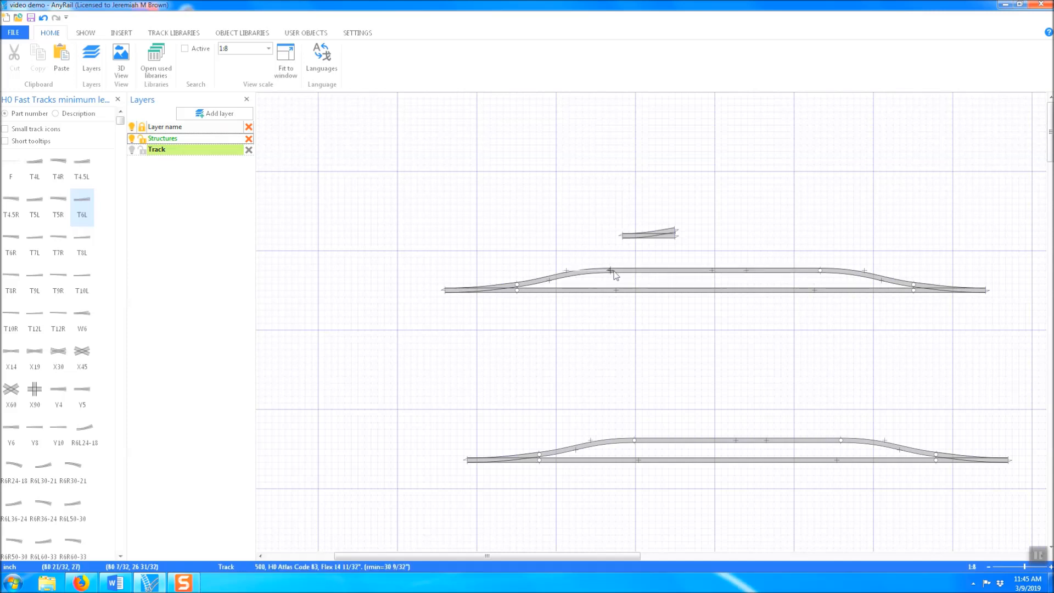
drag(611, 271, 626, 268)
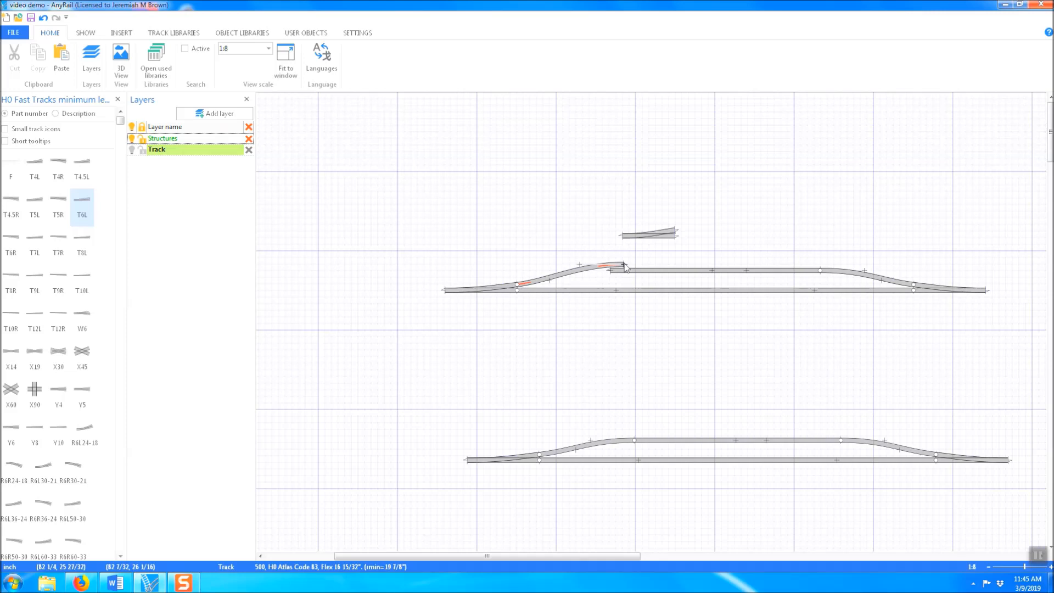
click(43, 18)
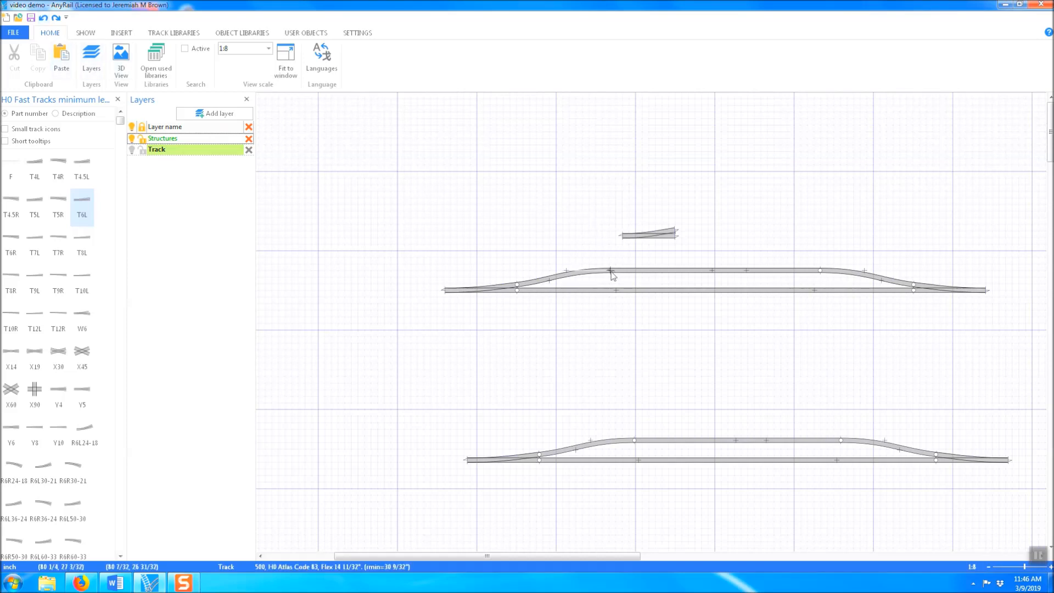
right_click(821, 271)
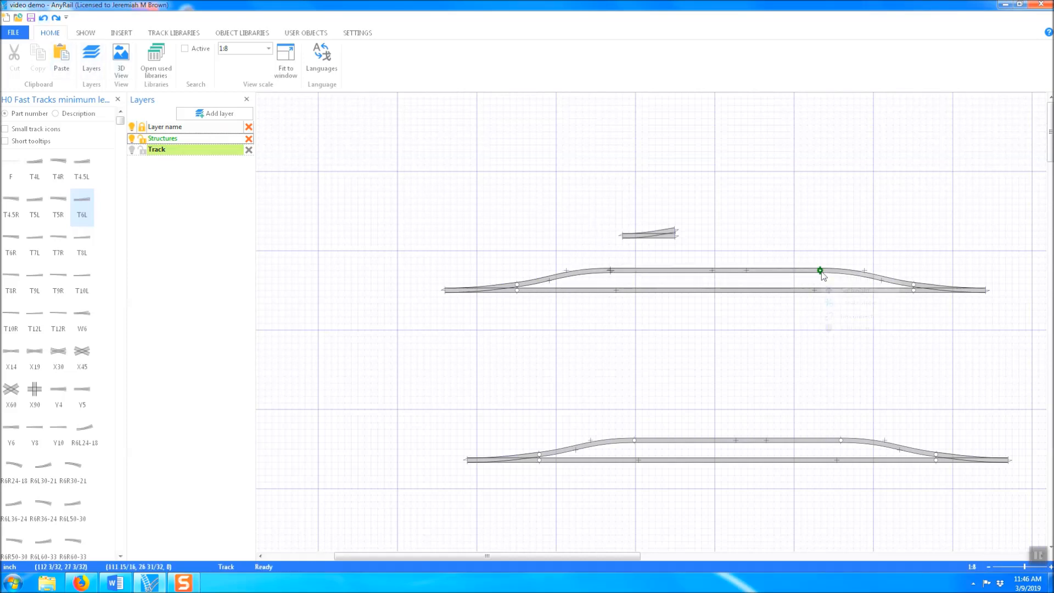
click(866, 327)
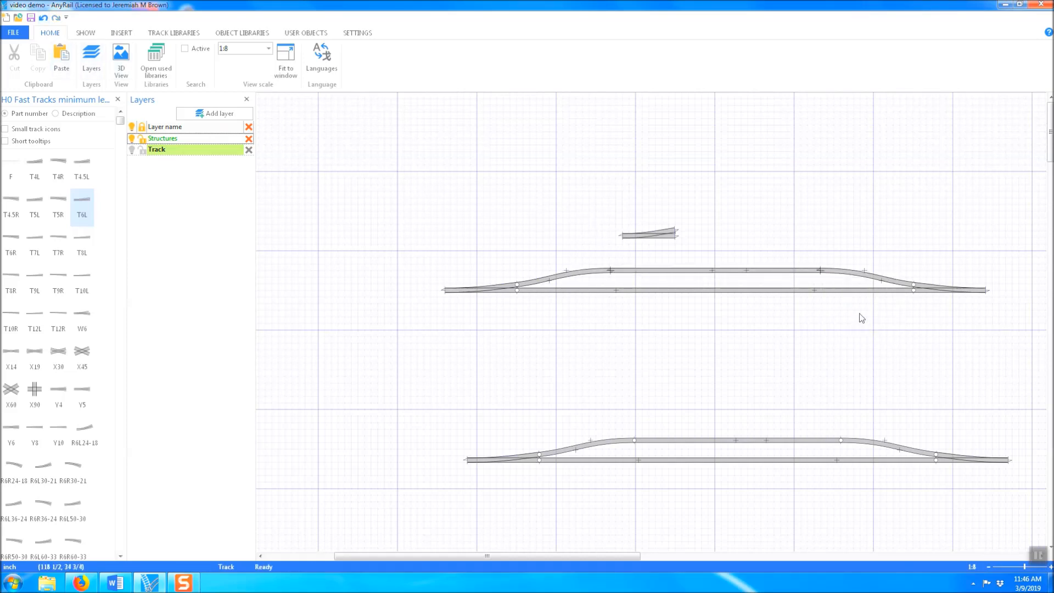
Insert the T6L turnout between the upper siding's left curve and straight flex, and shorten the flex to rejoin the right curve
click(765, 276)
drag(765, 275, 774, 184)
drag(657, 240, 647, 271)
drag(694, 183, 742, 278)
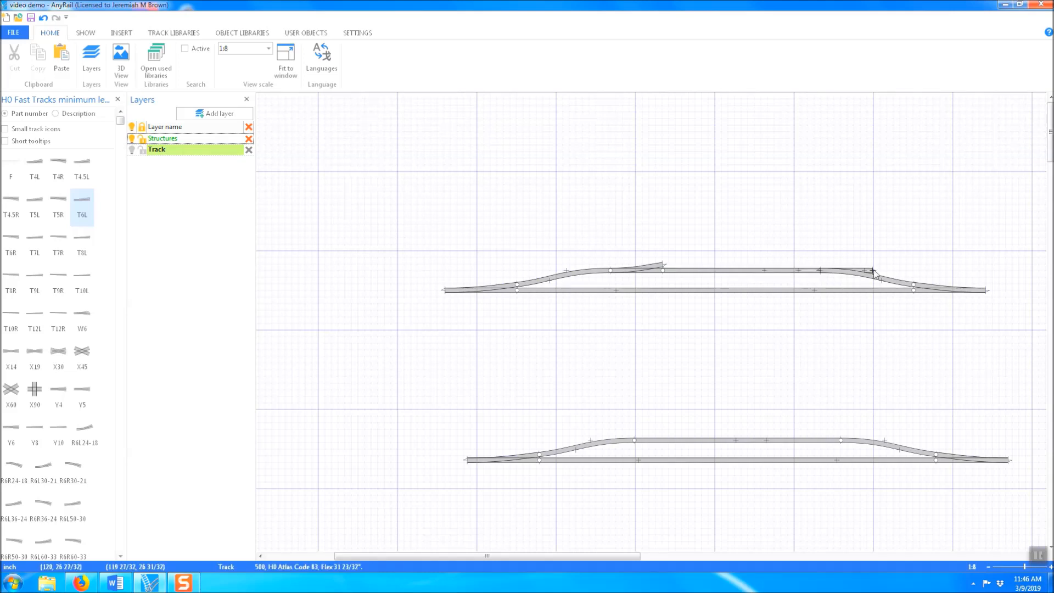
drag(874, 271, 820, 271)
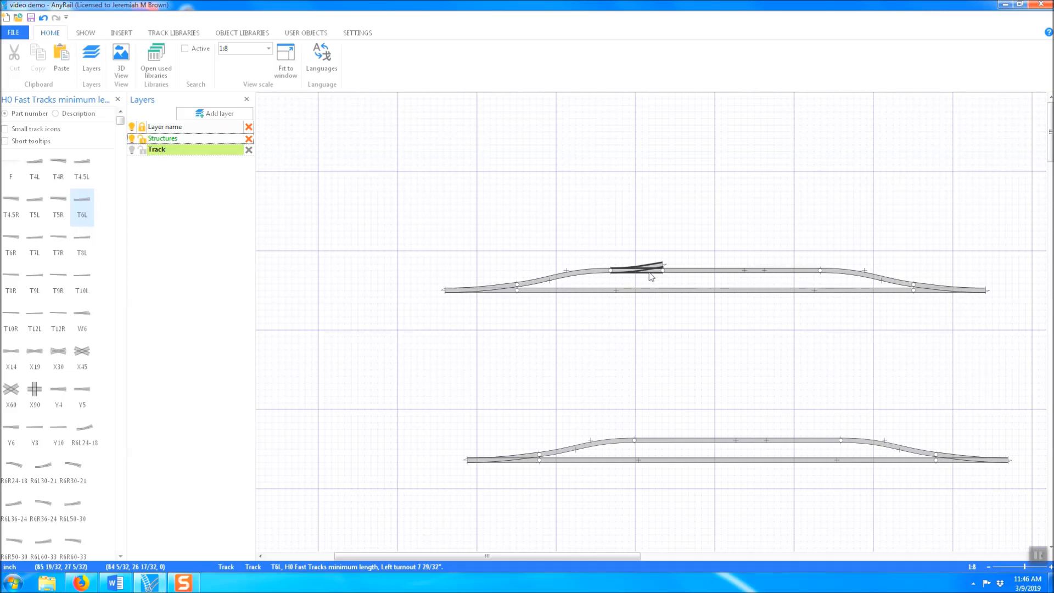
Try adding a parallel flex 2 inches above the upper siding's shortened straight flex, and undo it
click(793, 277)
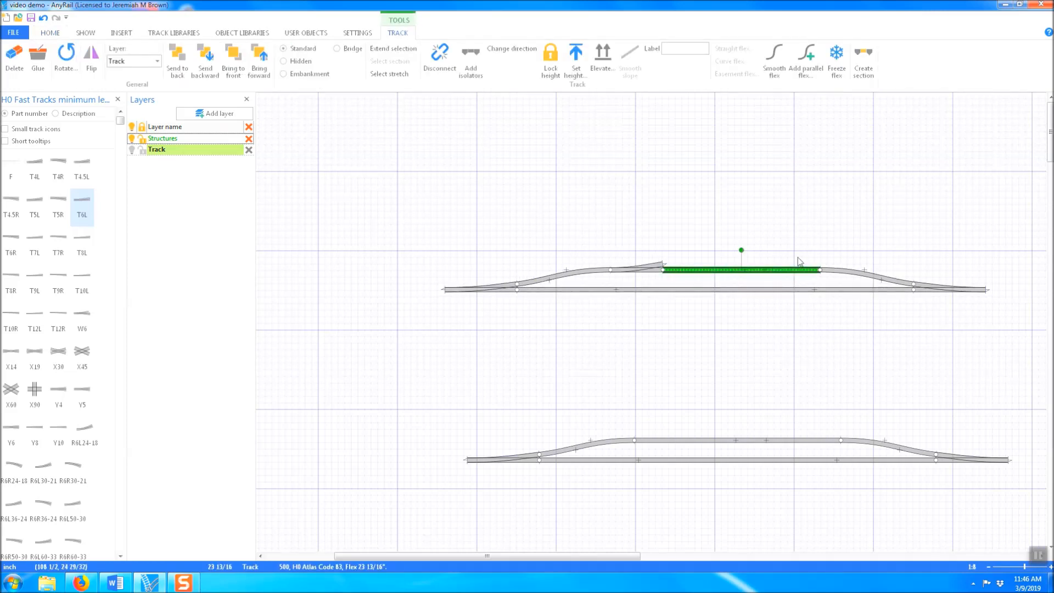
click(809, 65)
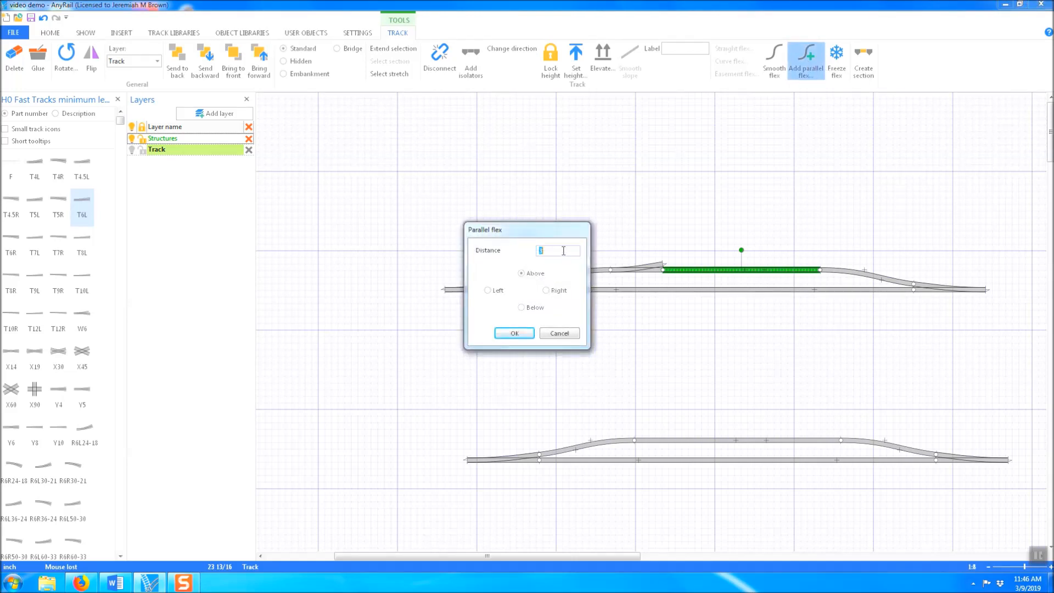
text(2)
click(514, 333)
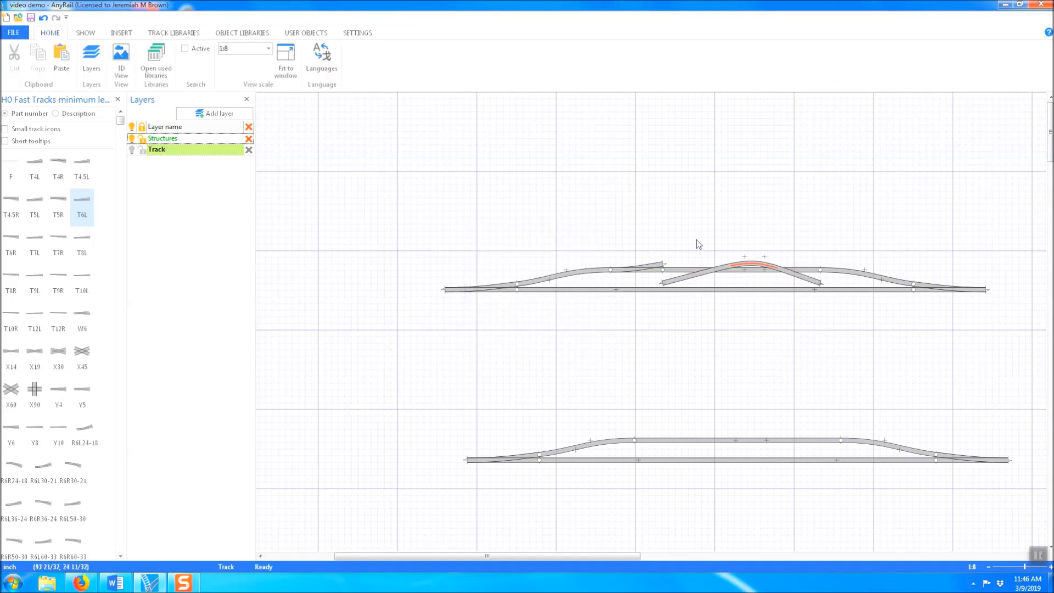
click(43, 18)
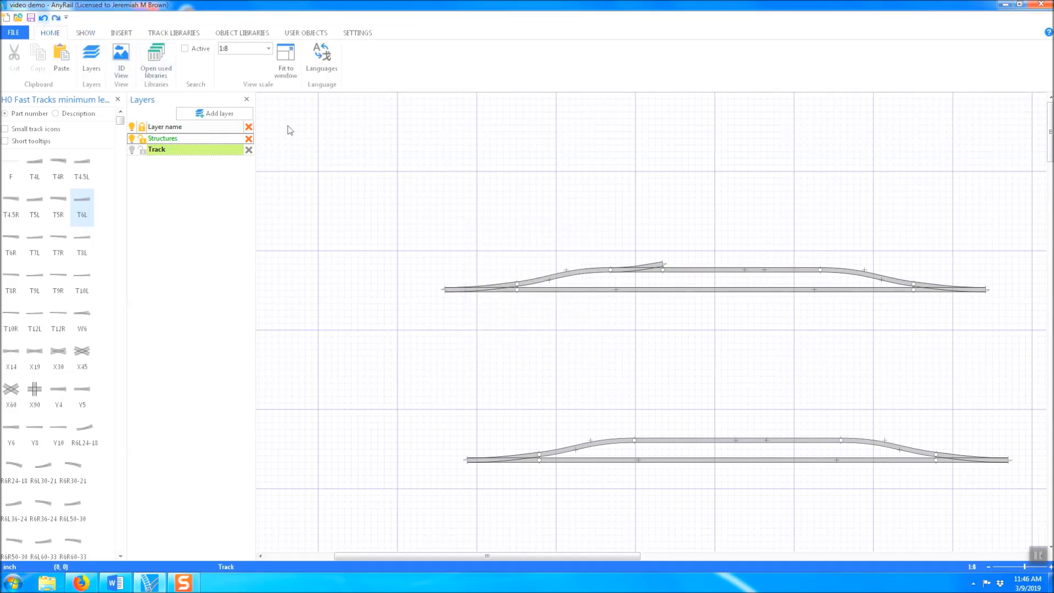
Add a parallel flex again from the upper siding's straight flex, using a distance of 2 inches and the Above side
click(736, 270)
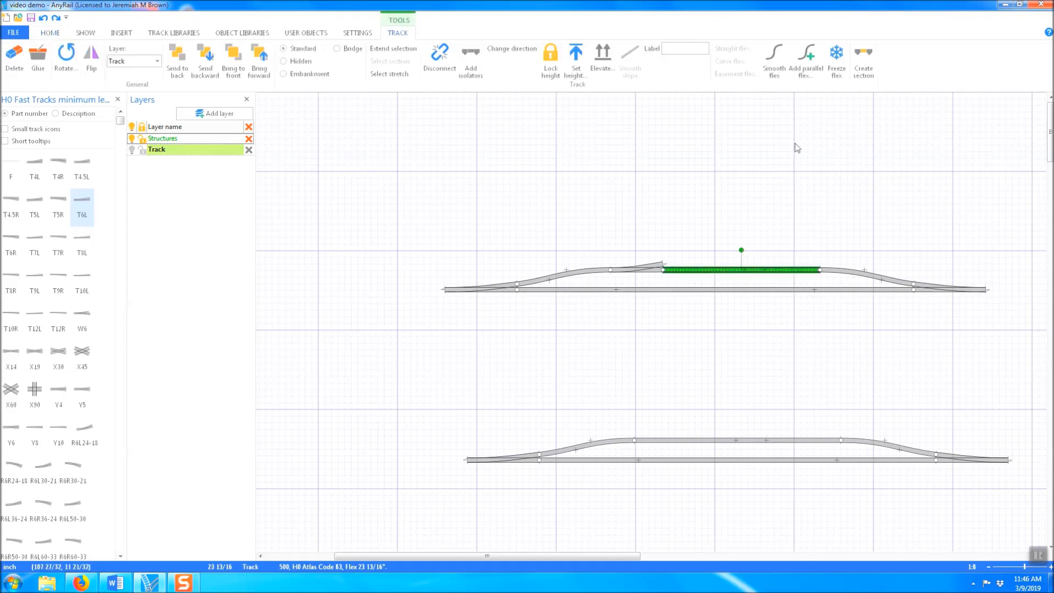
click(791, 58)
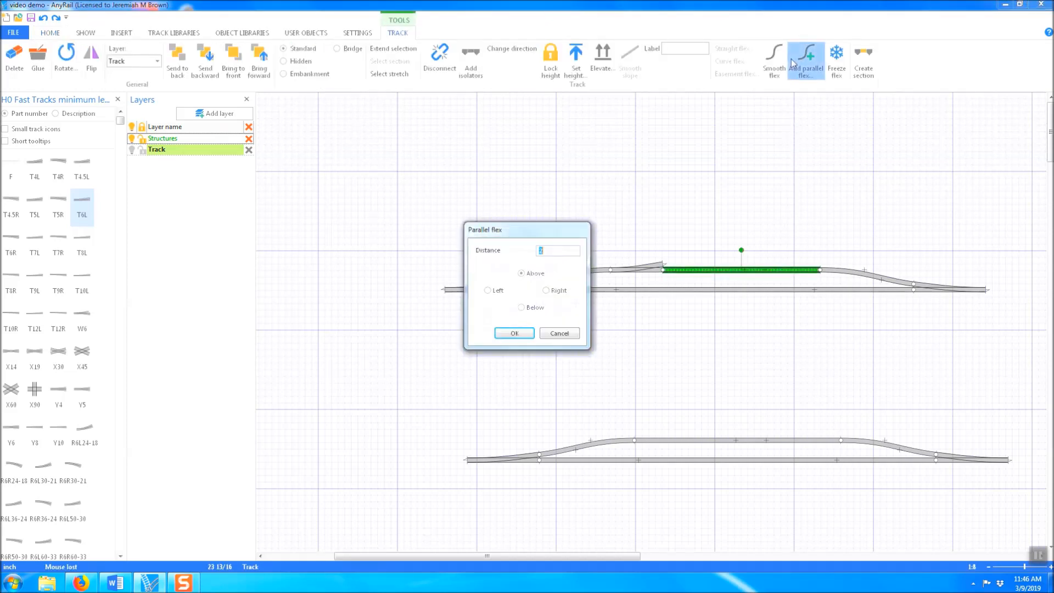
click(515, 334)
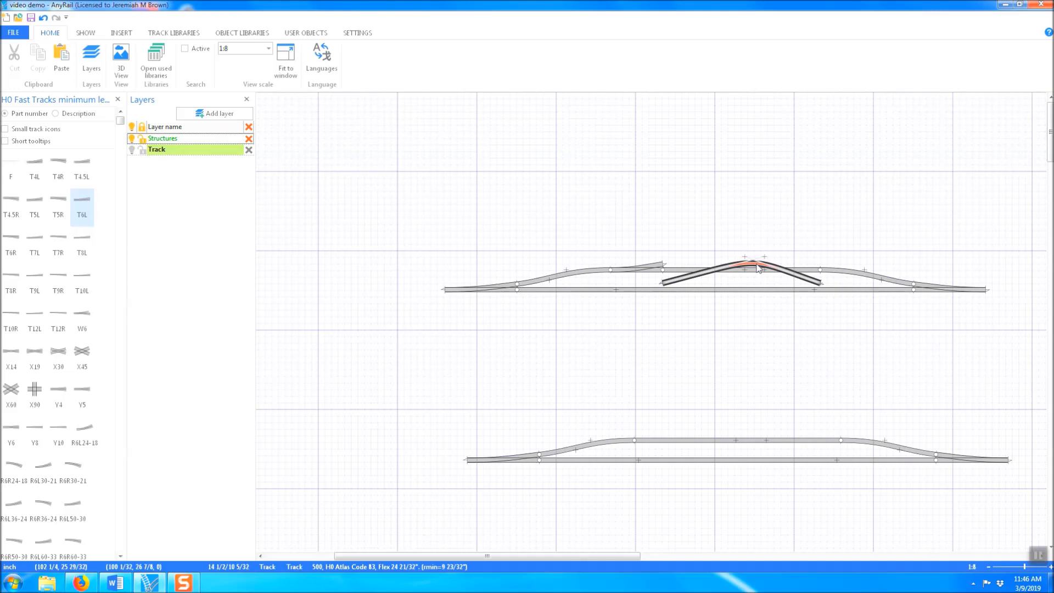
Undo the upper siding's edits back to the full-length straight flex before the T6L turnout was inserted
click(42, 21)
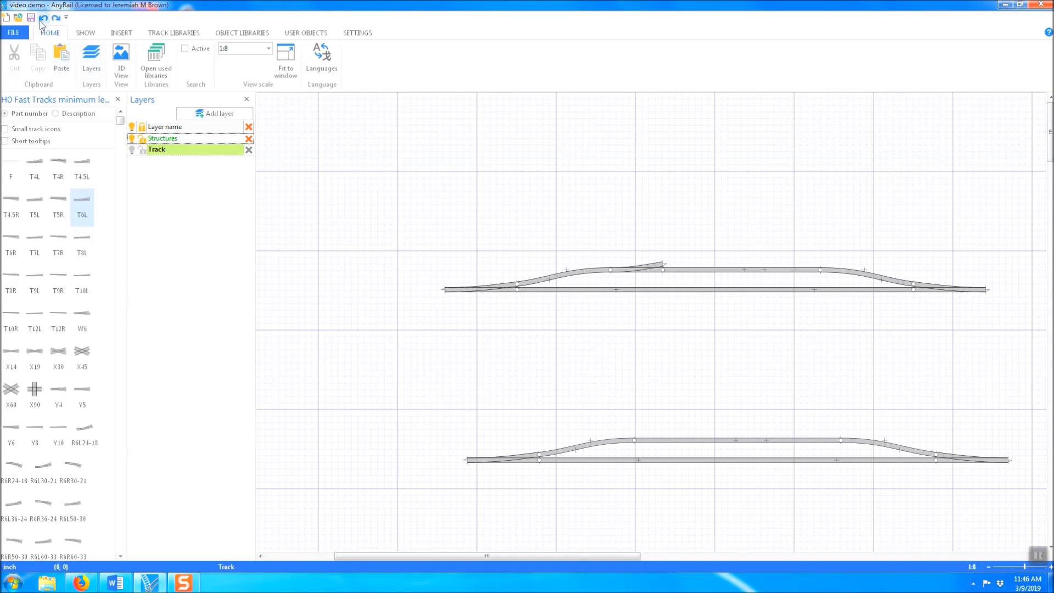
click(737, 270)
right_click(737, 270)
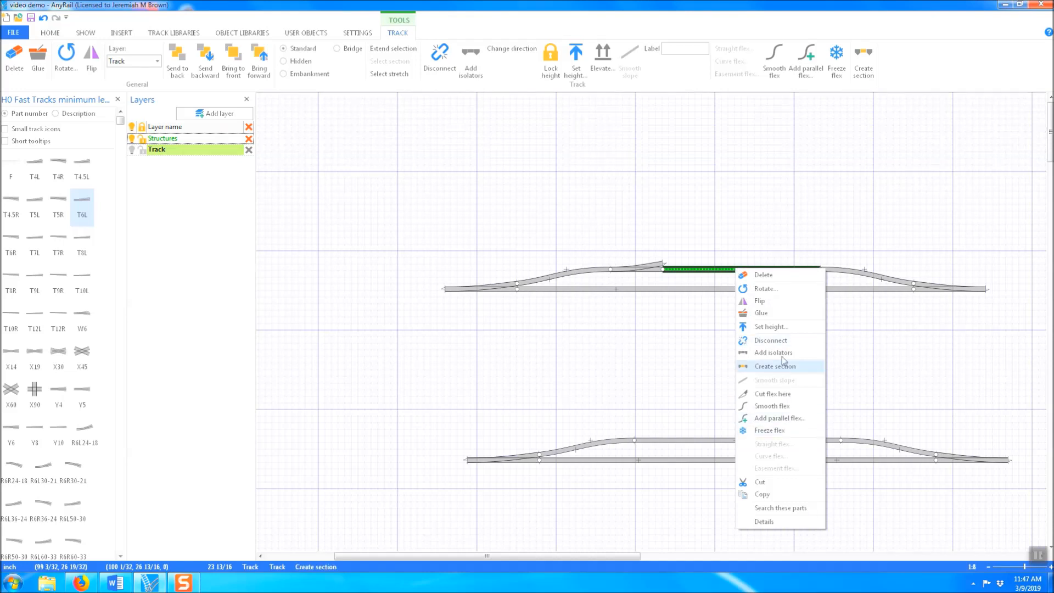
click(763, 494)
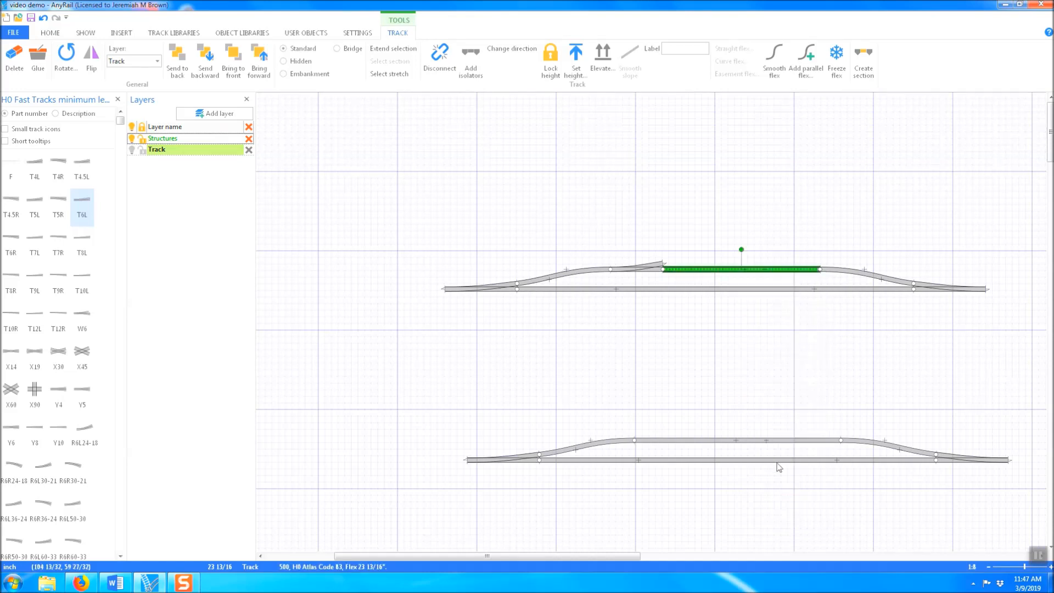
right_click(744, 215)
click(906, 501)
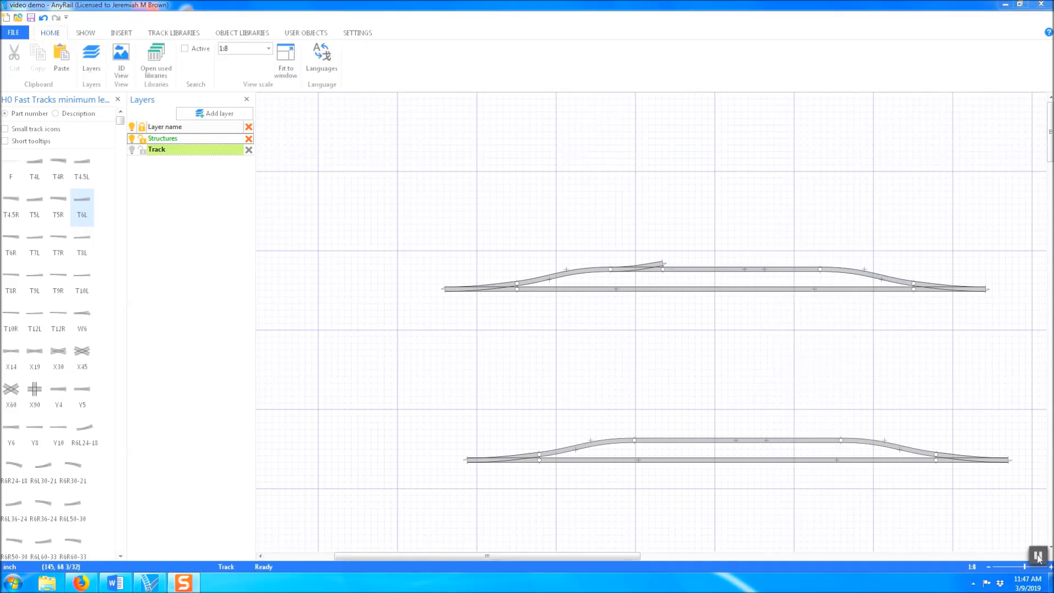
key(ctrl+z)
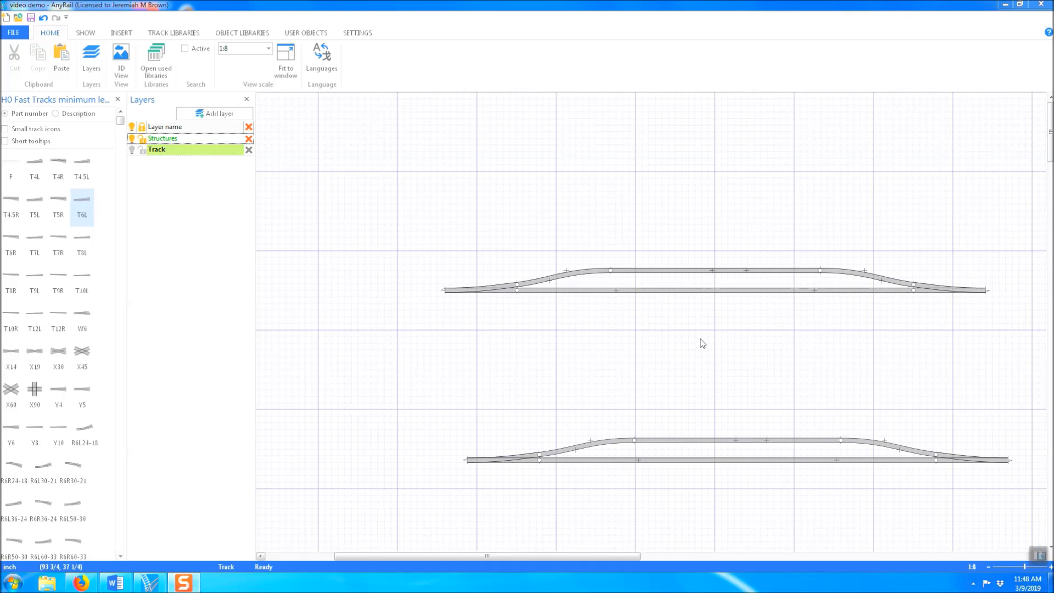
Add a parallel flex from the upper siding's full-length straight flex, at distance 2 on the Above side
click(774, 277)
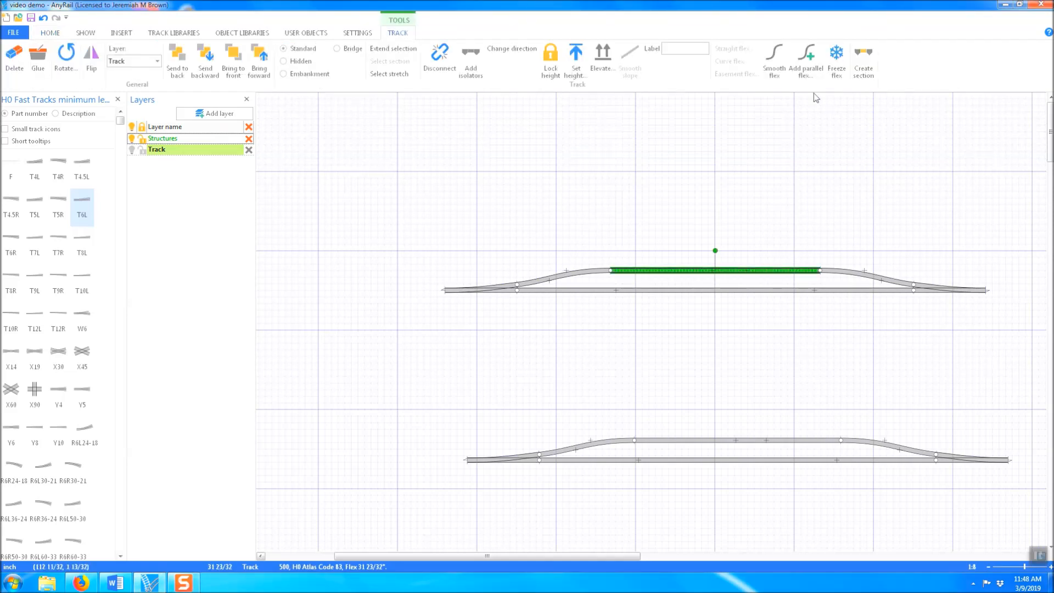
click(801, 72)
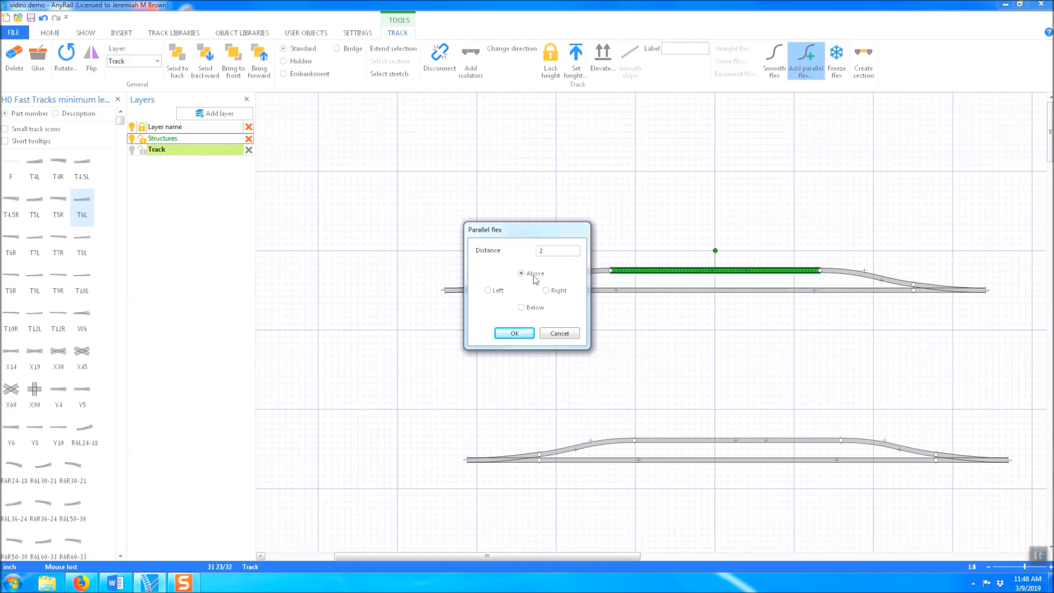
click(514, 332)
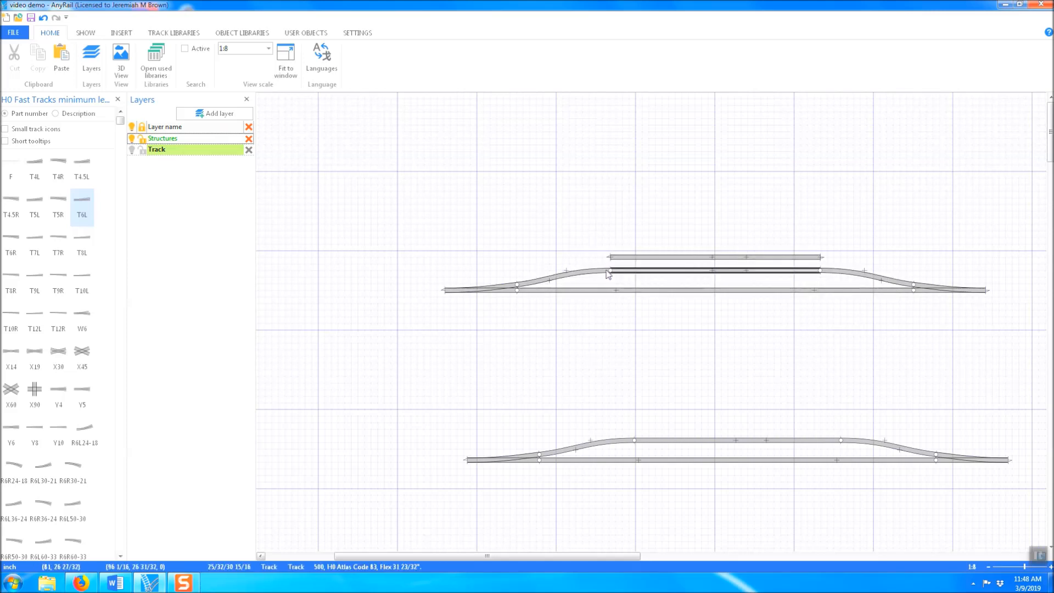
Place a T6L turnout in the empty area above the upper siding and disconnect the siding's straight flex at both ends
click(86, 217)
drag(535, 245, 612, 204)
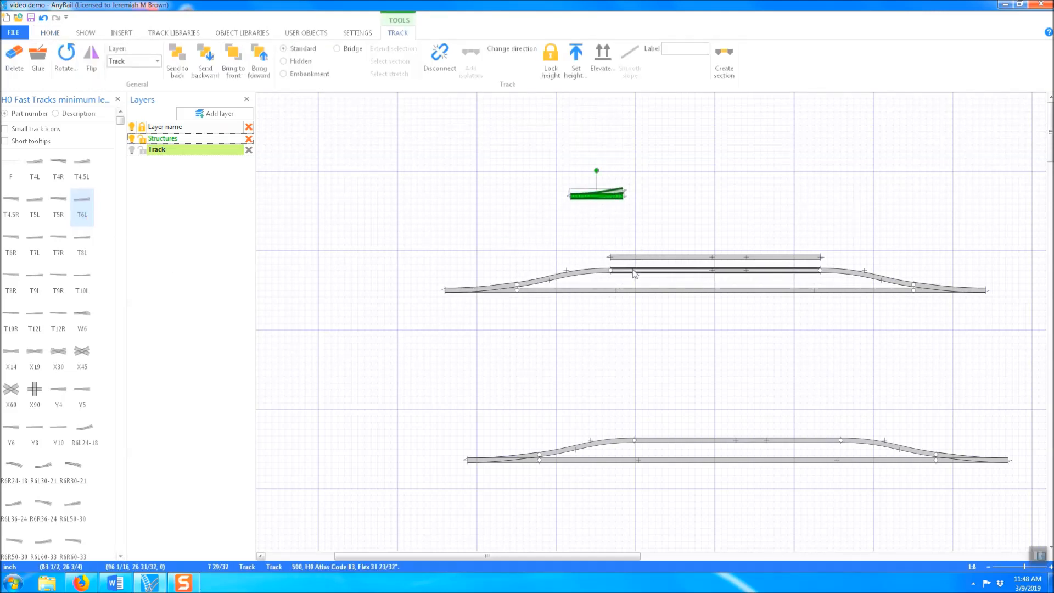
right_click(610, 270)
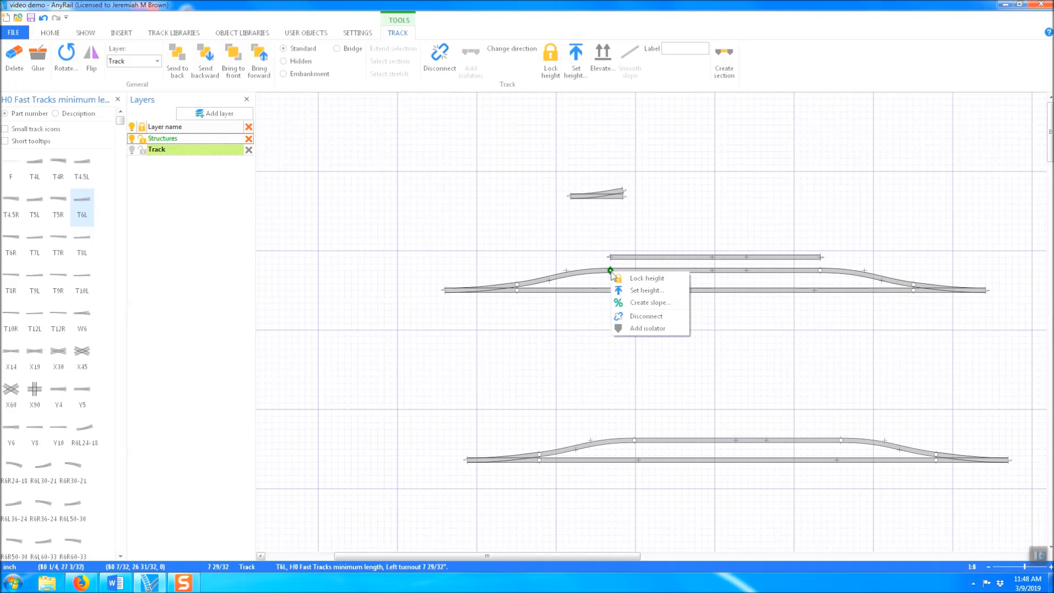
click(634, 317)
right_click(821, 272)
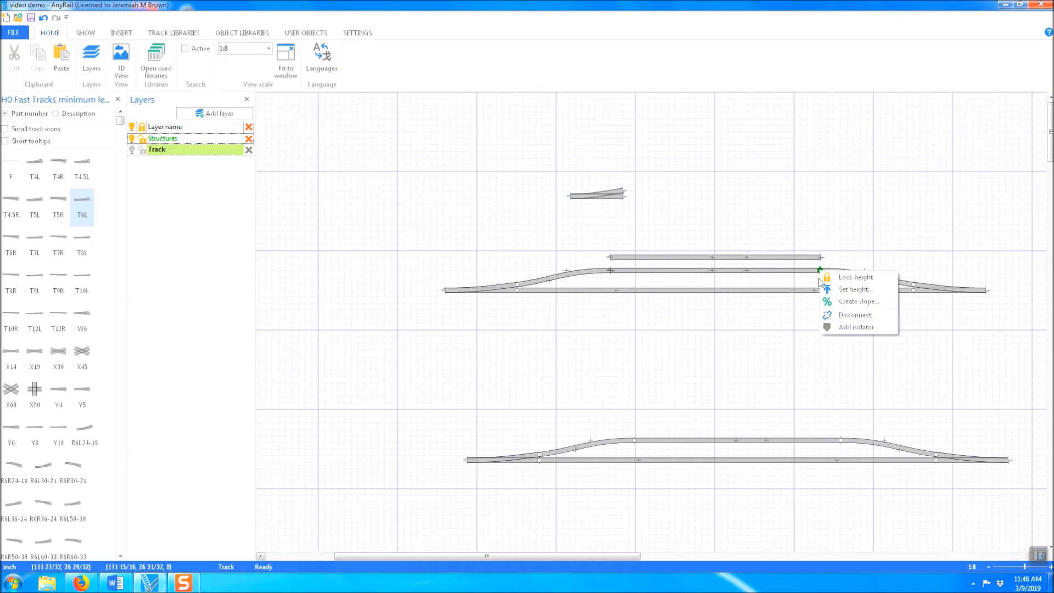
click(845, 314)
Move the disconnected straight flex clear of the upper siding and join the T6L turnout to the siding's left curve
click(768, 271)
drag(768, 274, 822, 172)
drag(601, 203, 639, 274)
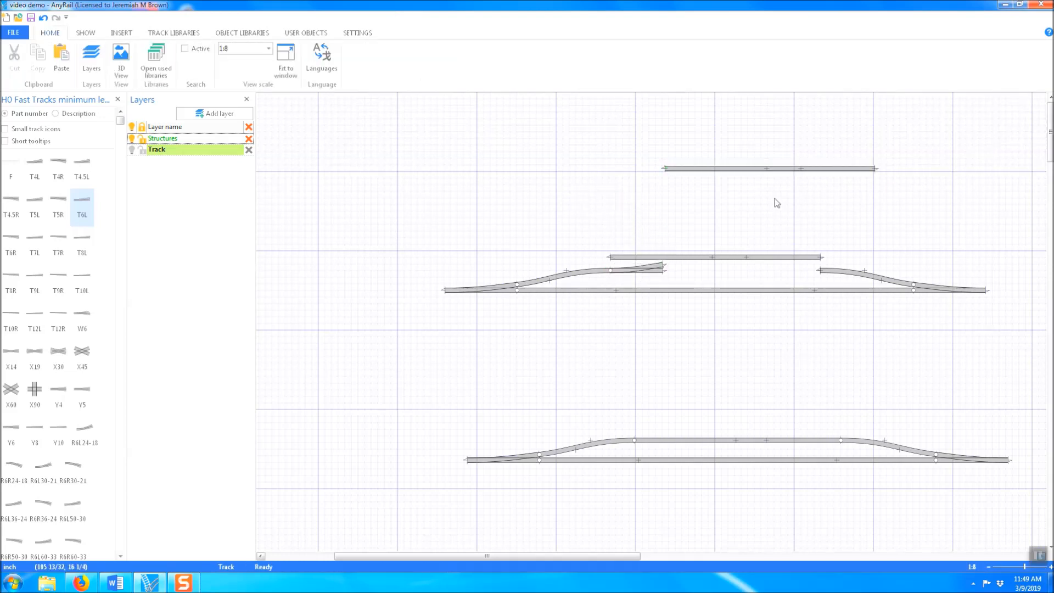
Rejoin the straight flex to the T6L's straight leg and shorten its far end to meet the siding's right curve
drag(764, 170, 759, 275)
mouse_move(874, 269)
mouse_down()
mouse_move(848, 255)
mouse_move(868, 283)
mouse_up()
click(42, 18)
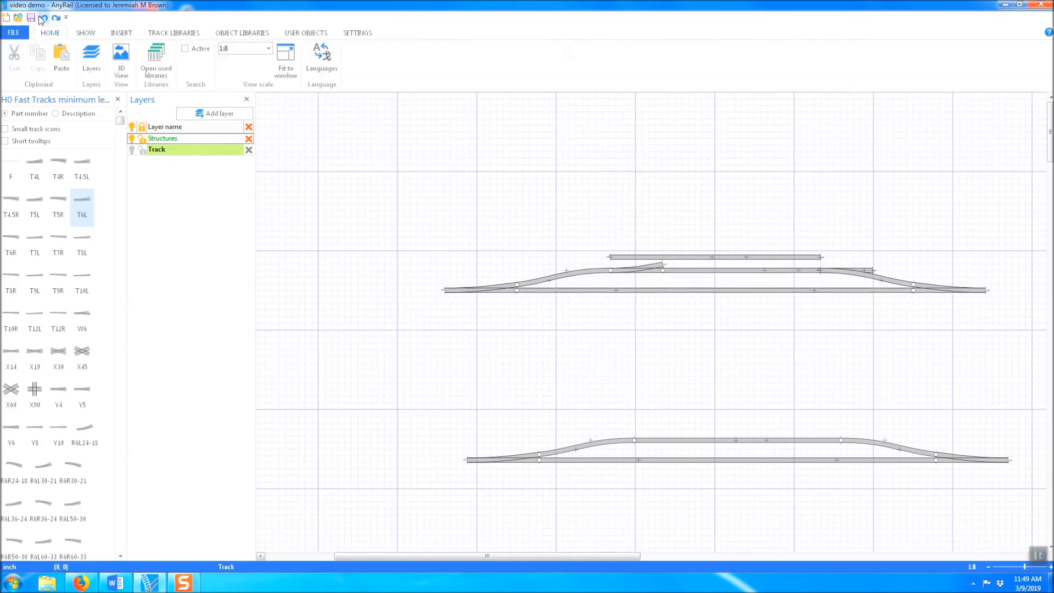
drag(814, 270, 822, 271)
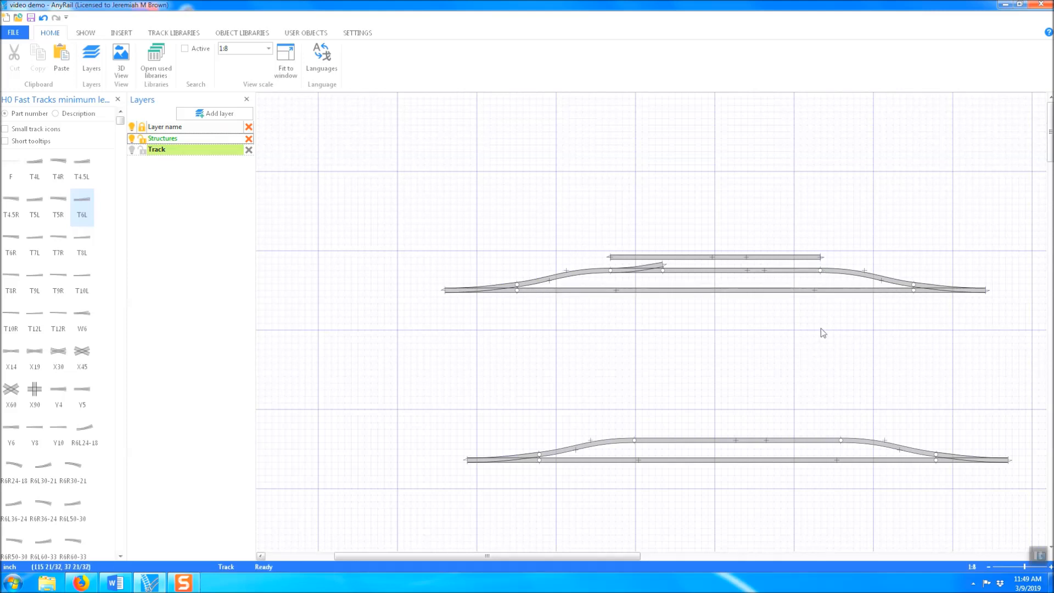
Cut the parallel flex above the upper siding near its middle and above the T6L's diverging end
right_click(721, 260)
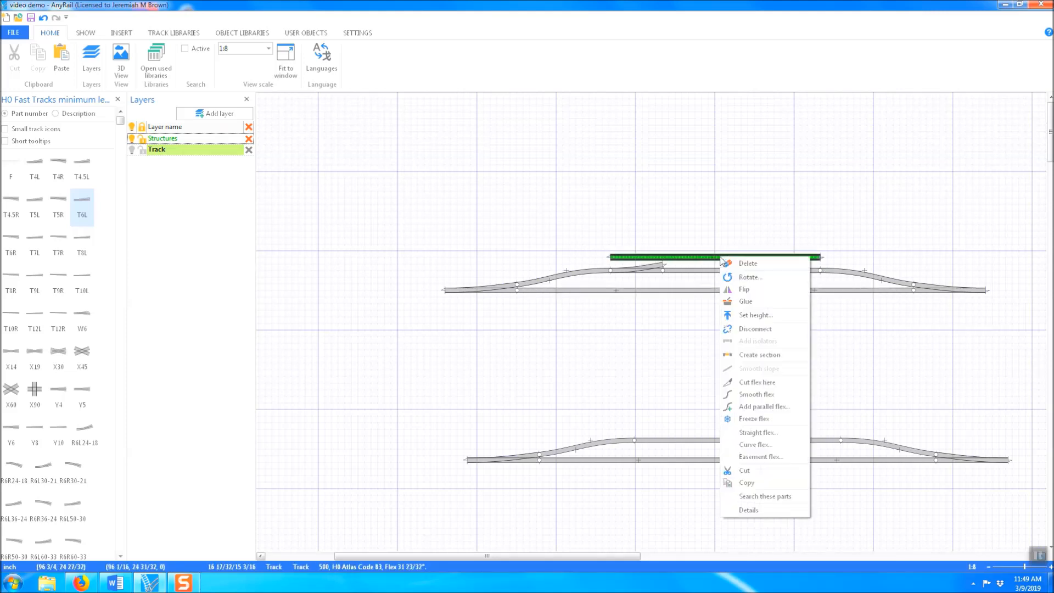
click(761, 383)
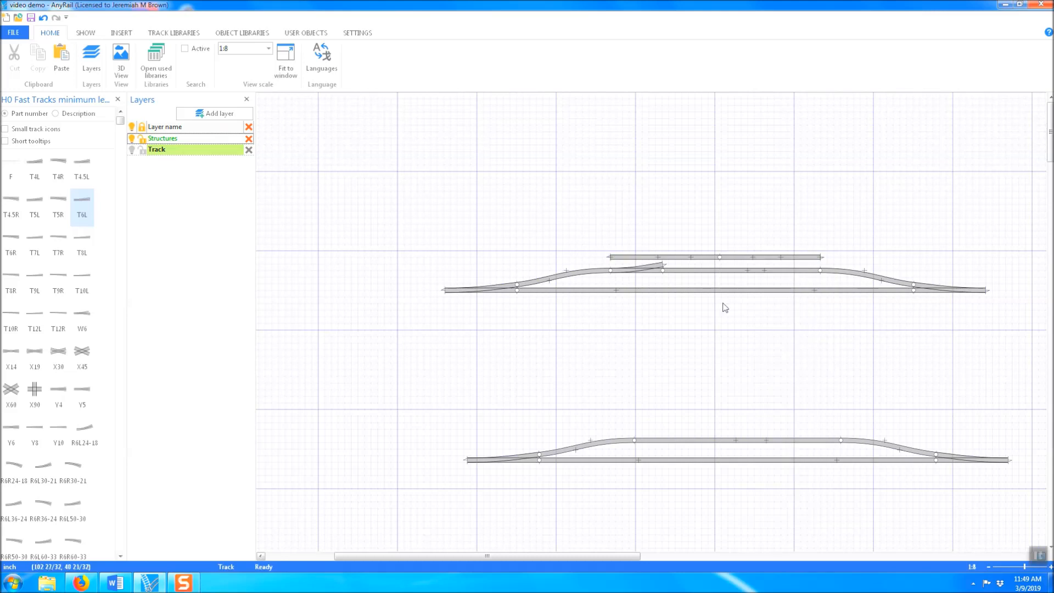
right_click(663, 260)
click(712, 378)
Delete the parallel flex's leftmost piece and join the adjacent piece's free end to the T6L's diverging leg
click(634, 259)
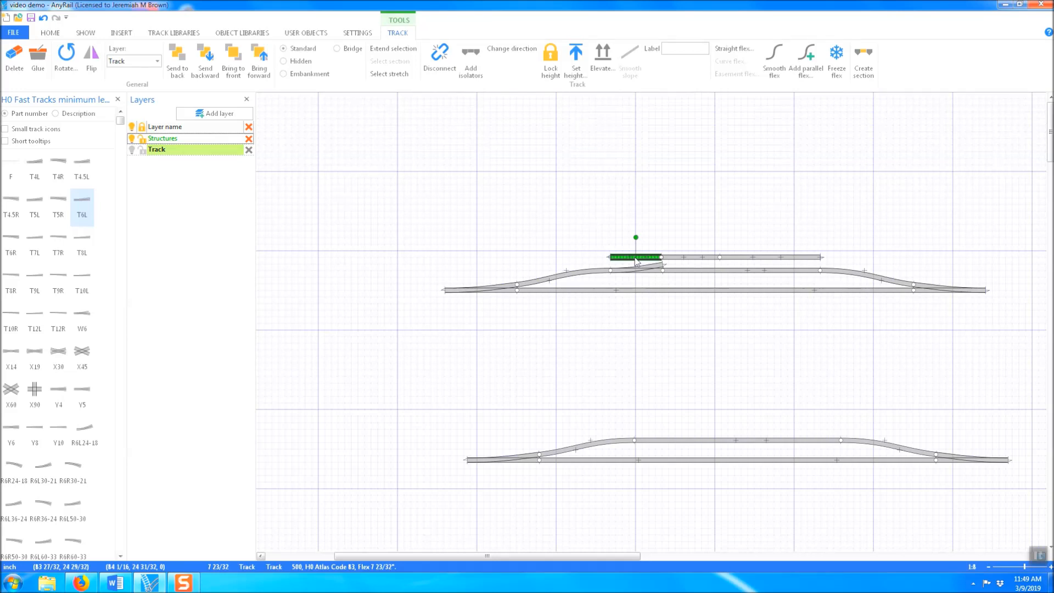
key(Delete)
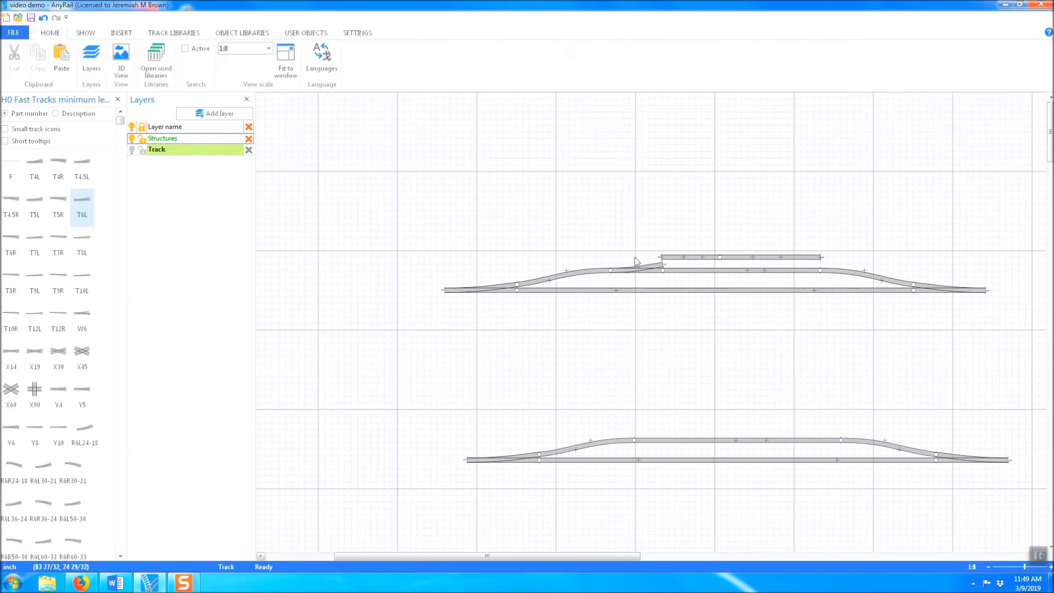
drag(661, 257, 663, 264)
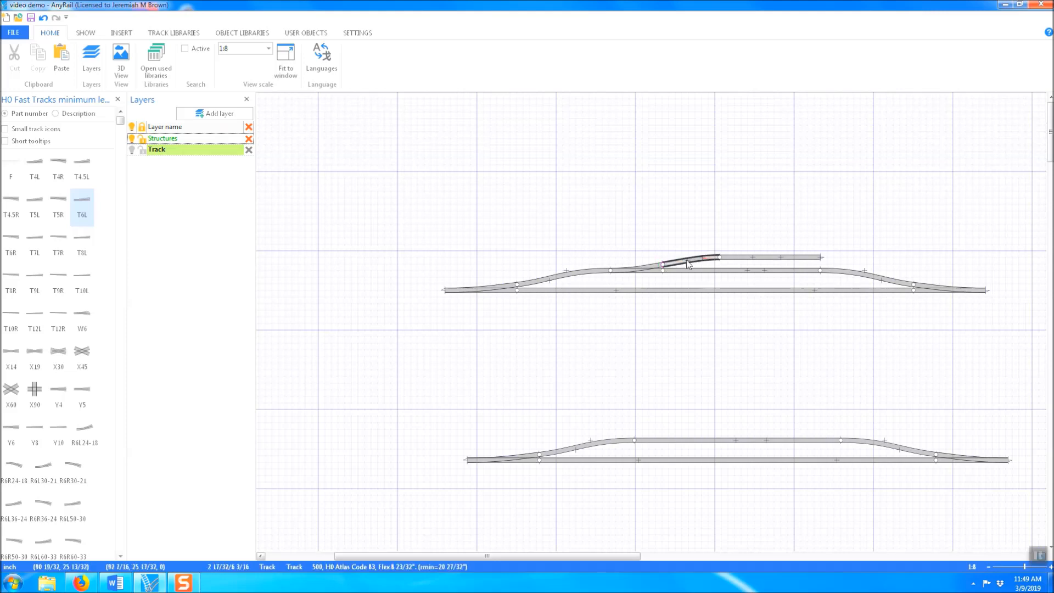
Cut and delete a piece about 1 29/32 inches long from the parallel straight's left end, and extend the connecting curve across the gap
click(728, 256)
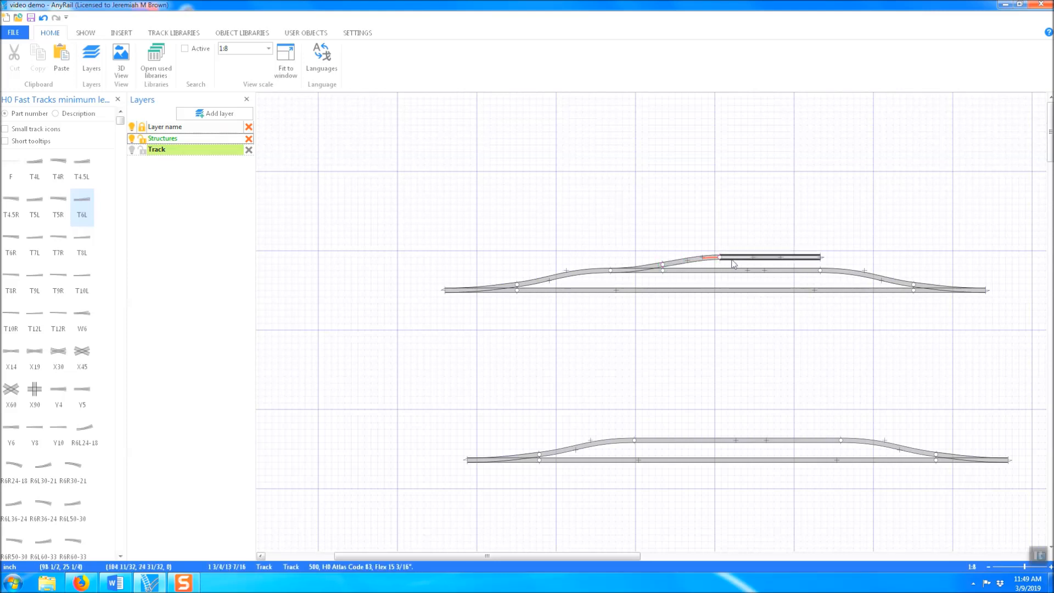
right_click(734, 258)
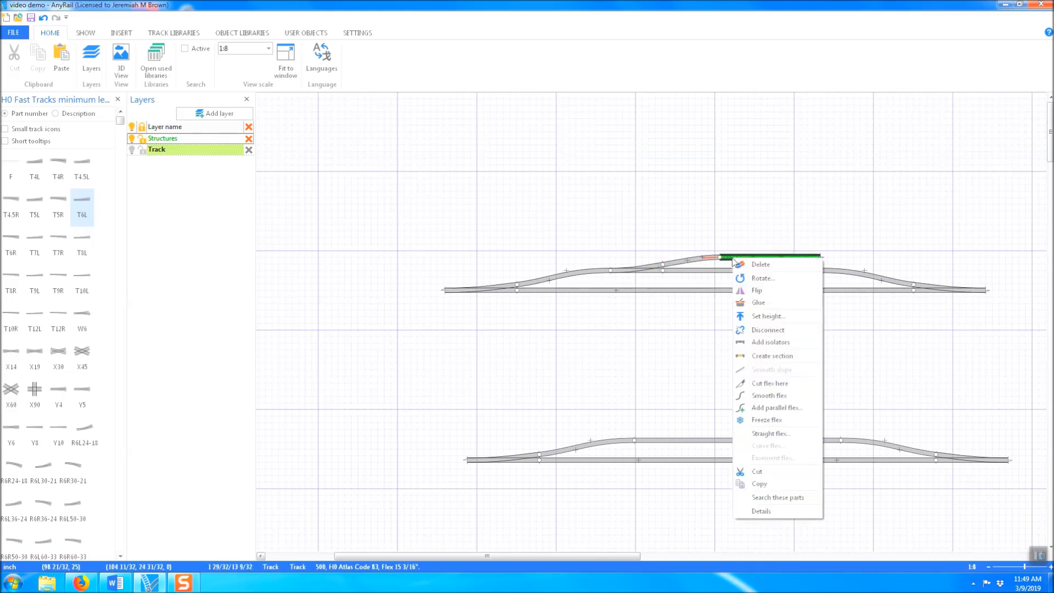
click(769, 383)
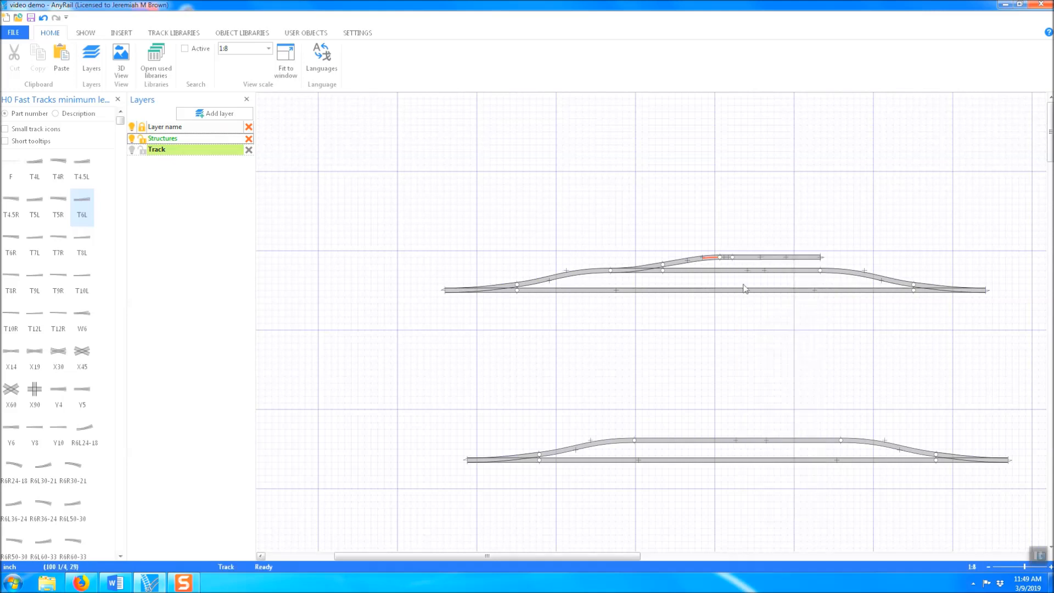
click(726, 257)
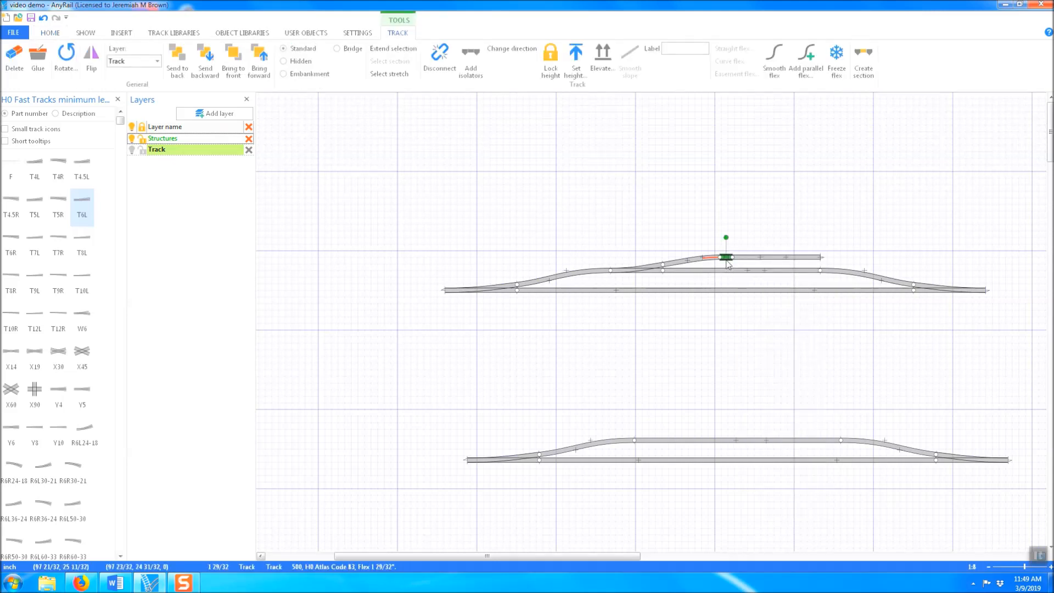
key(Delete)
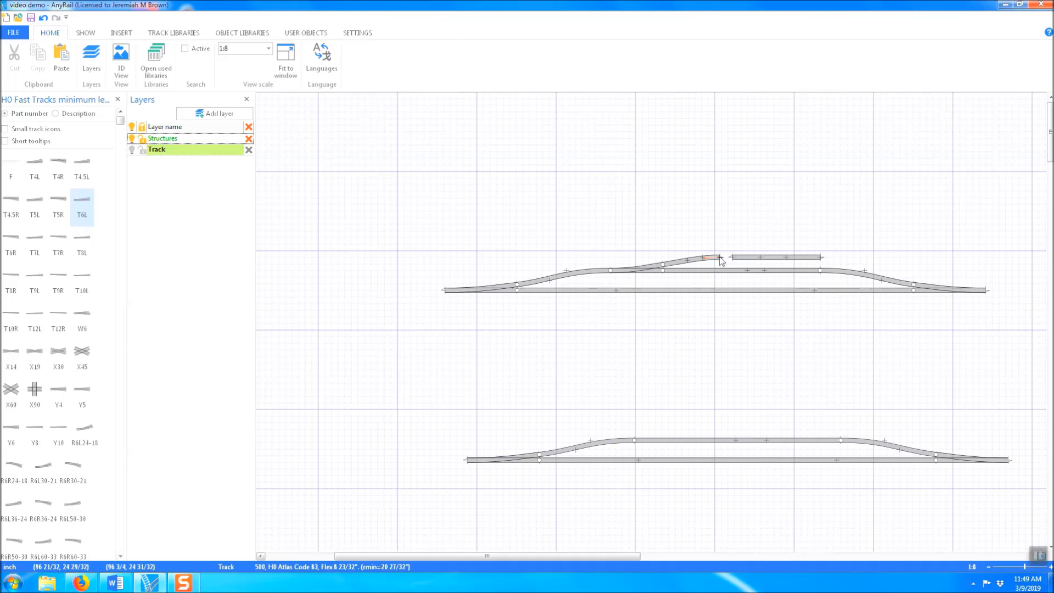
drag(729, 258, 732, 257)
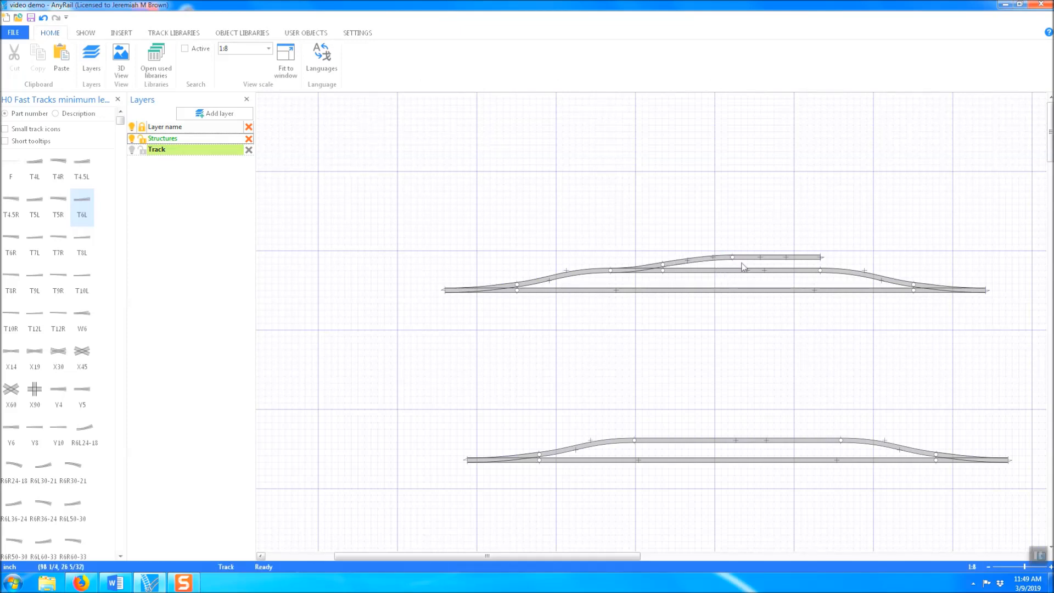
Reshape the connecting curve's upper bend into a smoother easement with the parallel straight flex glued in place, and unglue that straight
click(753, 261)
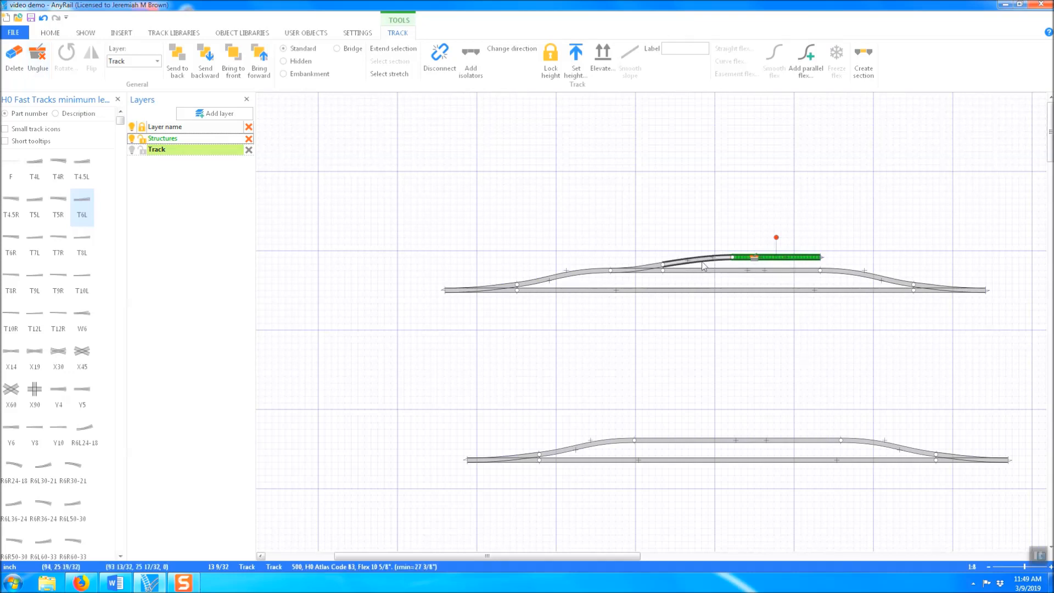
drag(712, 257, 698, 256)
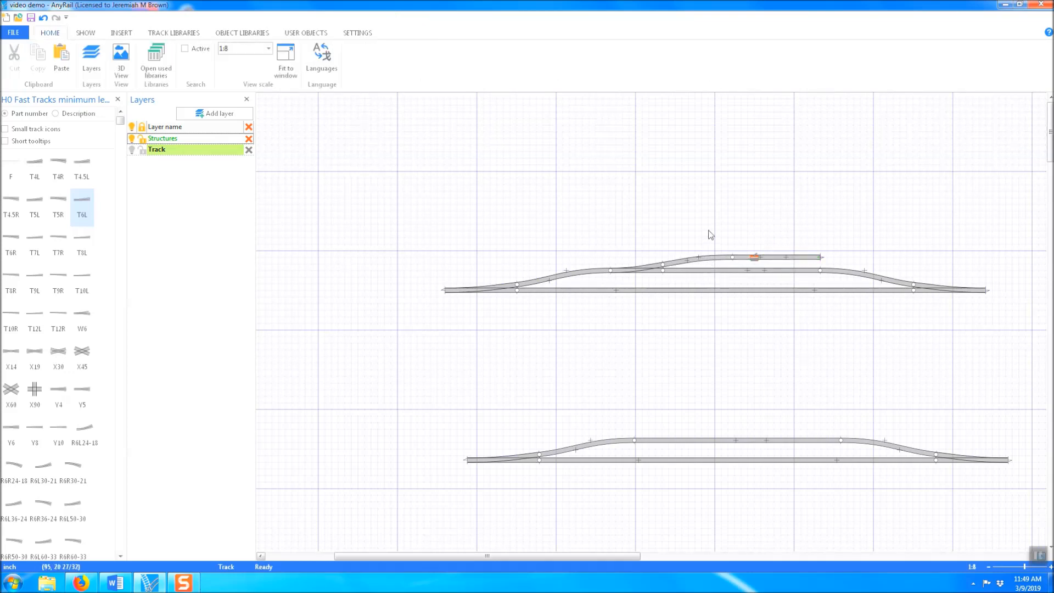
click(745, 262)
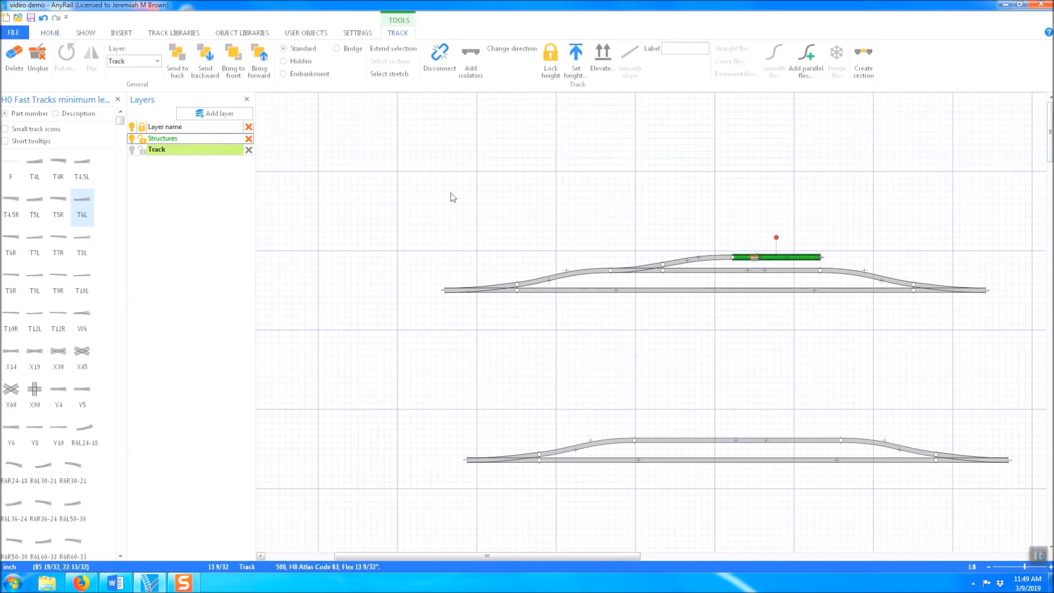
click(37, 61)
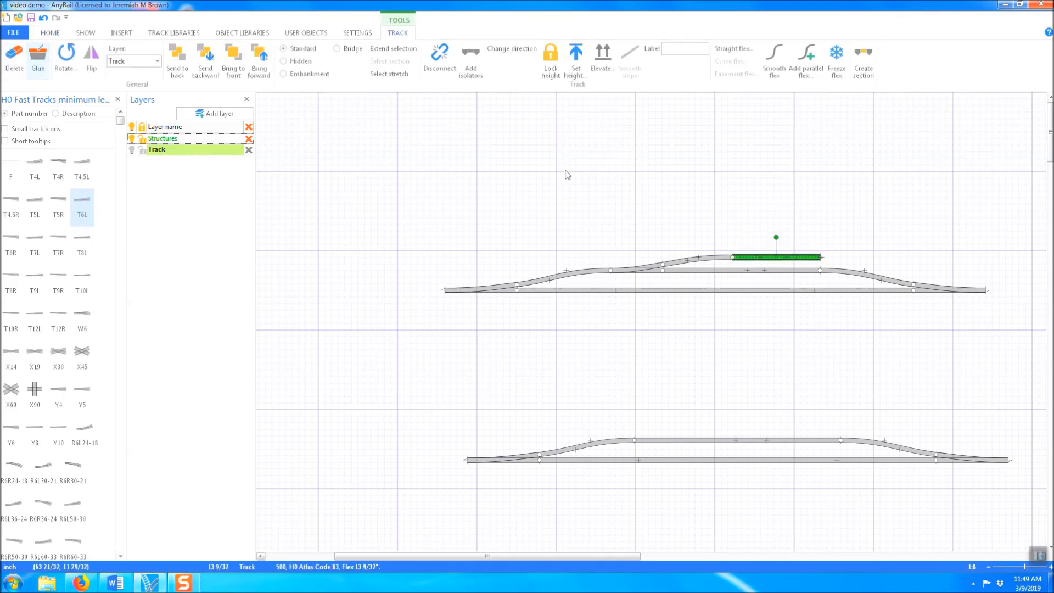
click(702, 244)
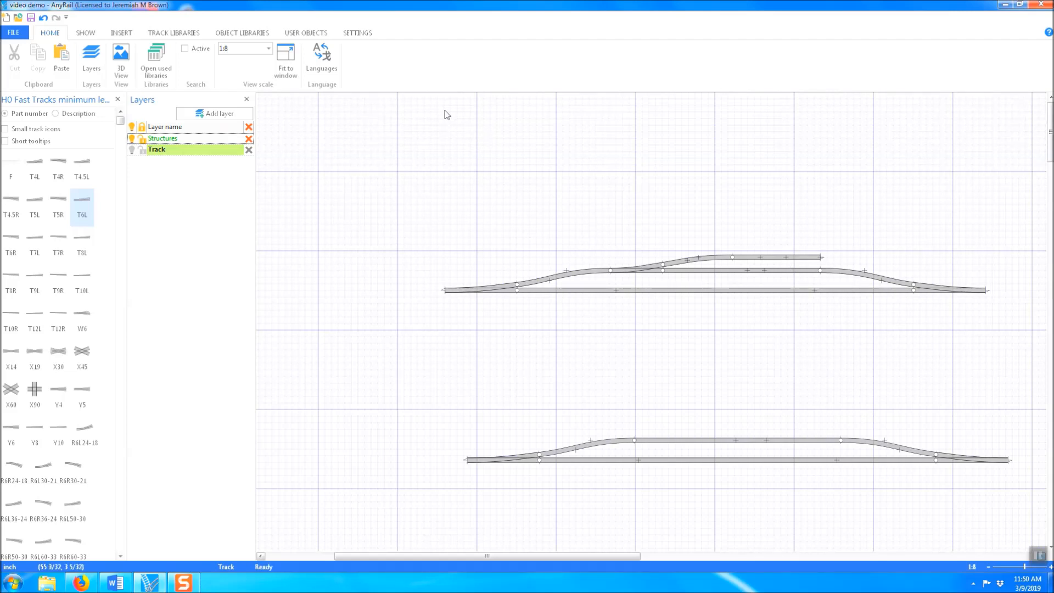
Open the H0 Walthers Structures object library, look over its turntables and structures, and close it
click(254, 32)
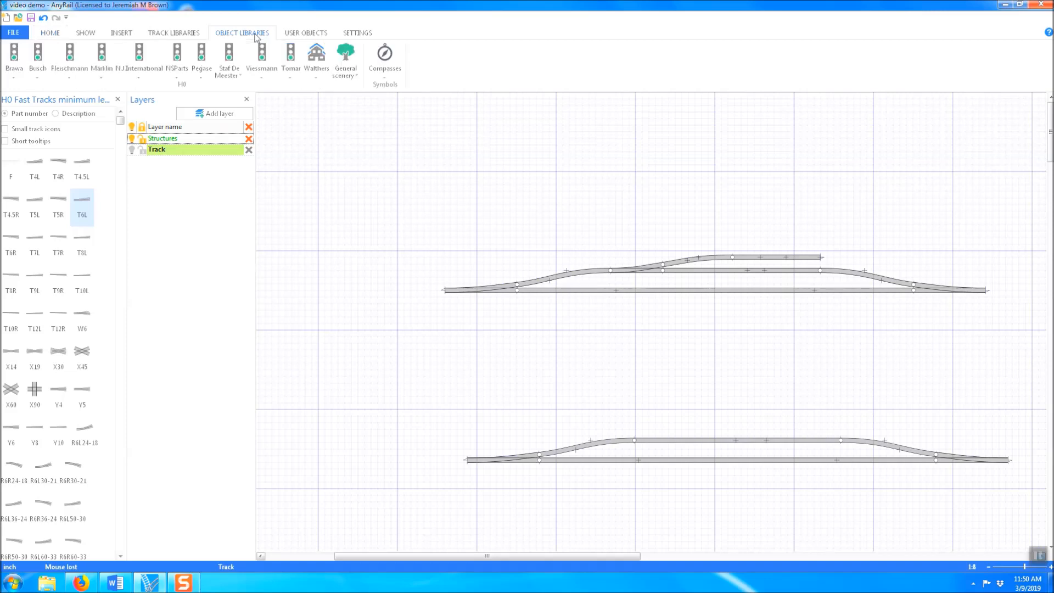
click(323, 73)
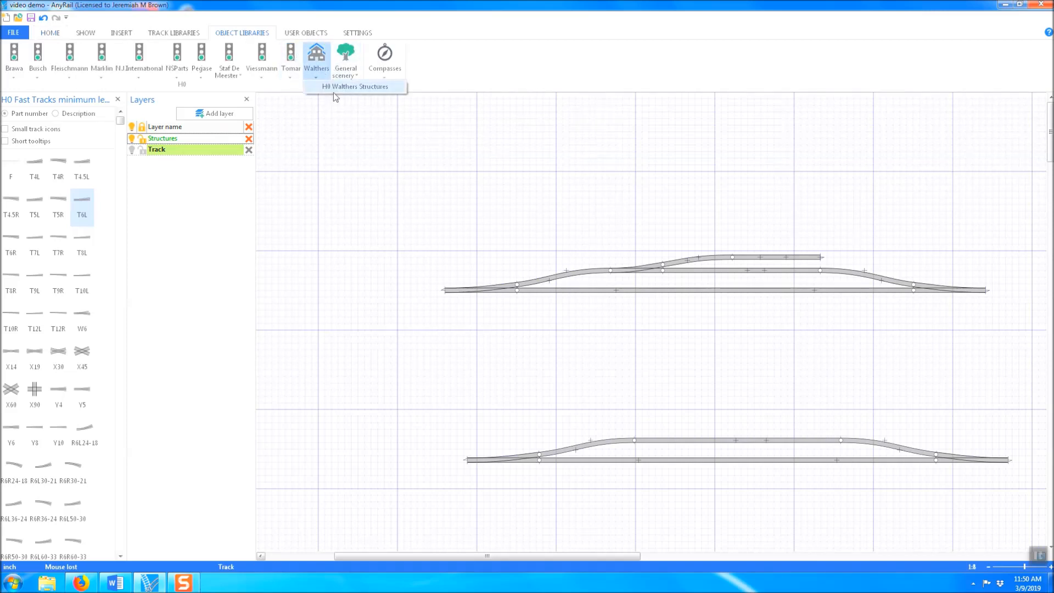
click(334, 89)
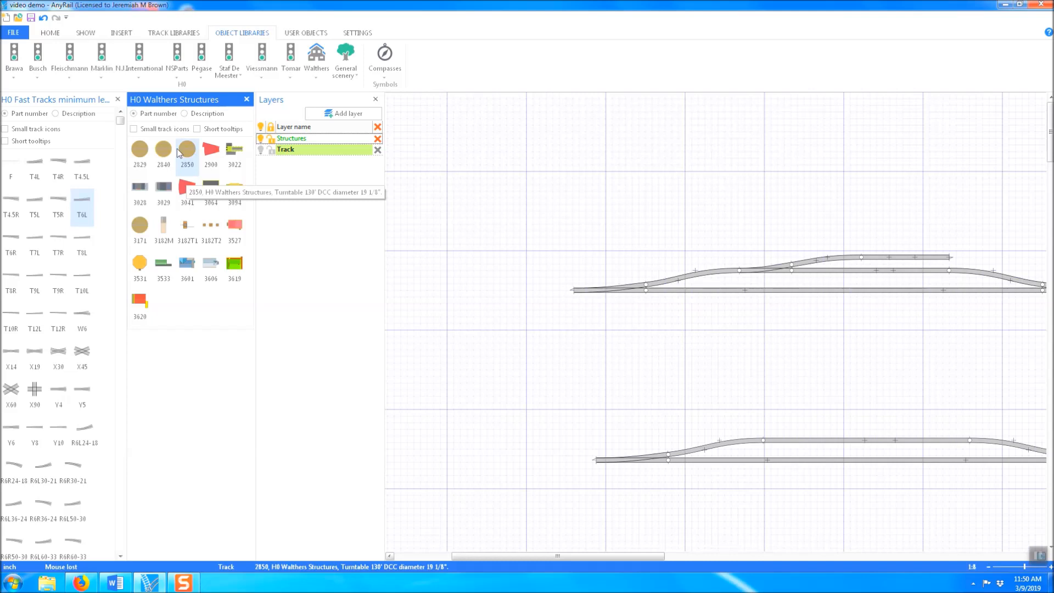
click(247, 99)
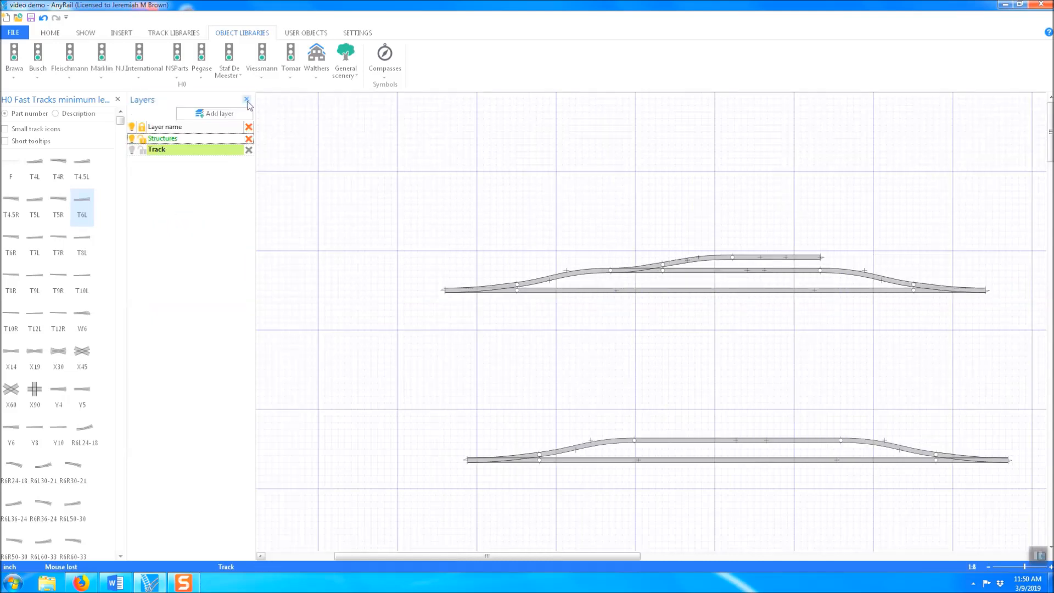
Download the new user-created items for the user objects collection and close the list of new items
click(303, 36)
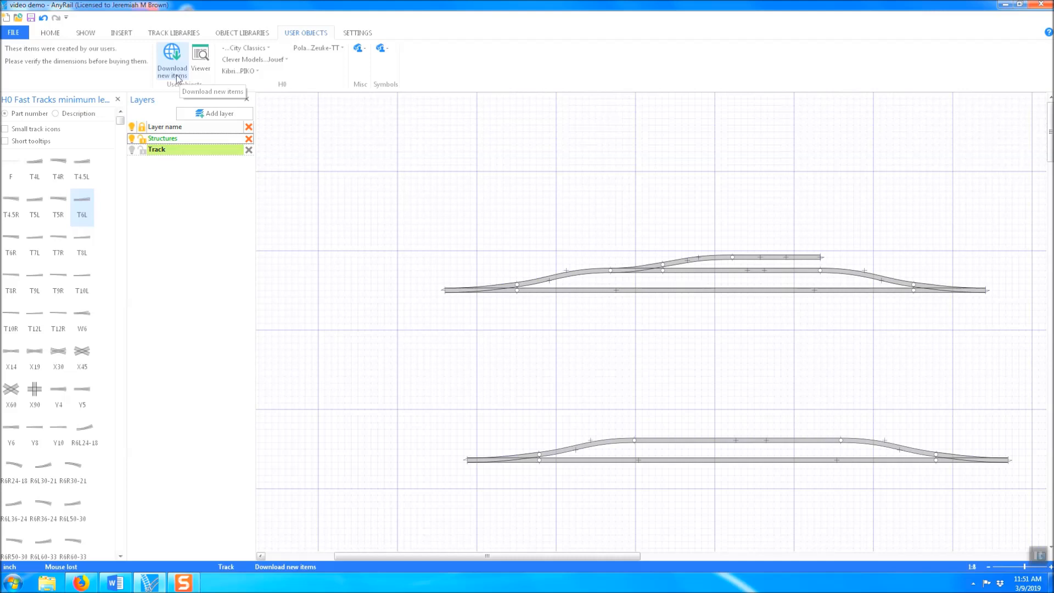
click(176, 75)
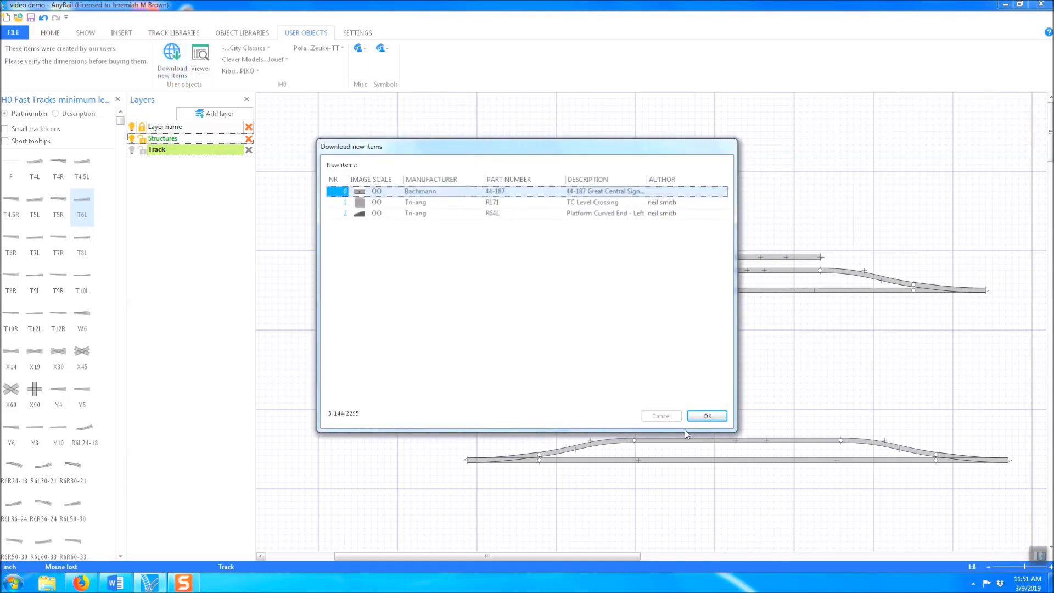
click(719, 421)
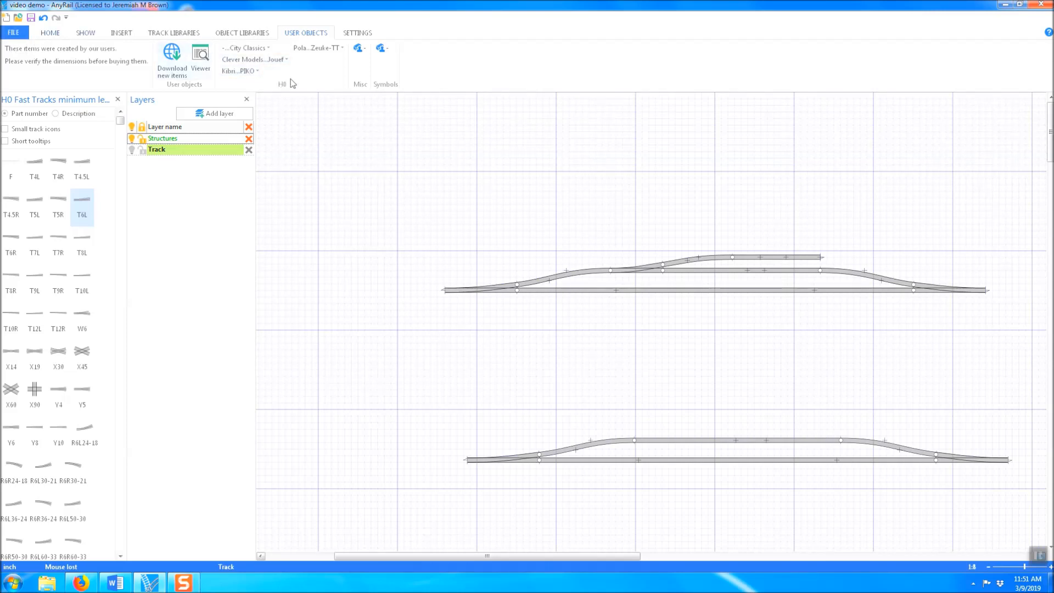
Open the H0 BLMA user objects library, look over its signals, and close it
click(264, 48)
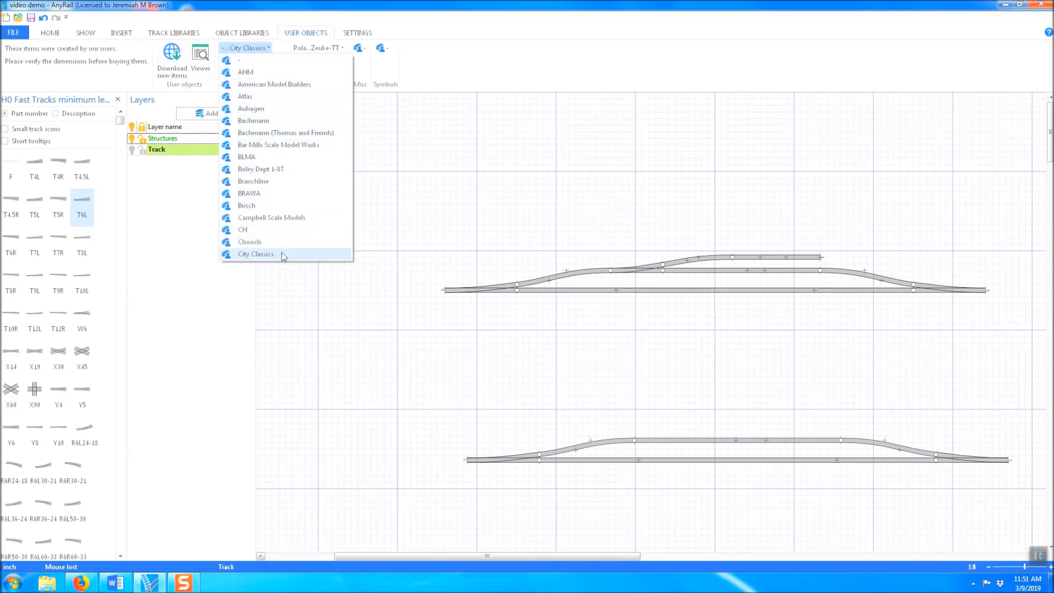
click(244, 157)
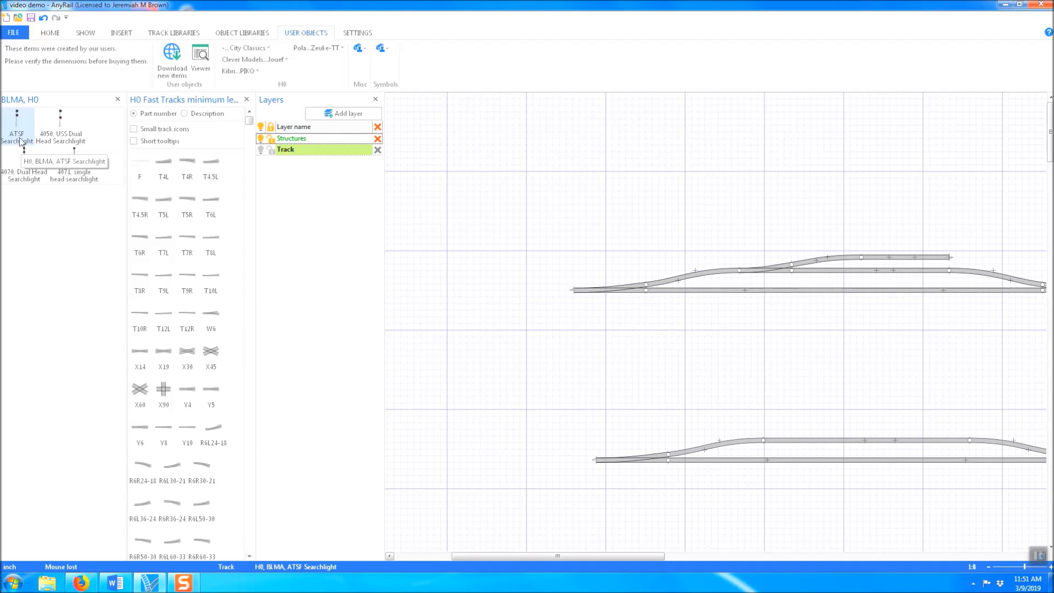
click(117, 99)
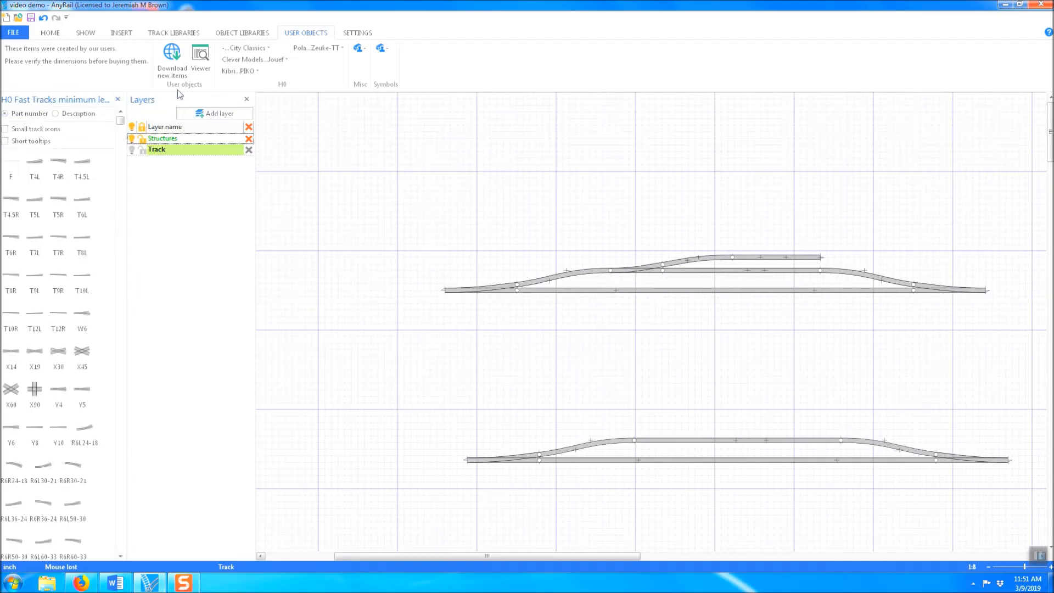
Look through the H0 user object manufacturers, view the Rix Products library, and close it
click(271, 60)
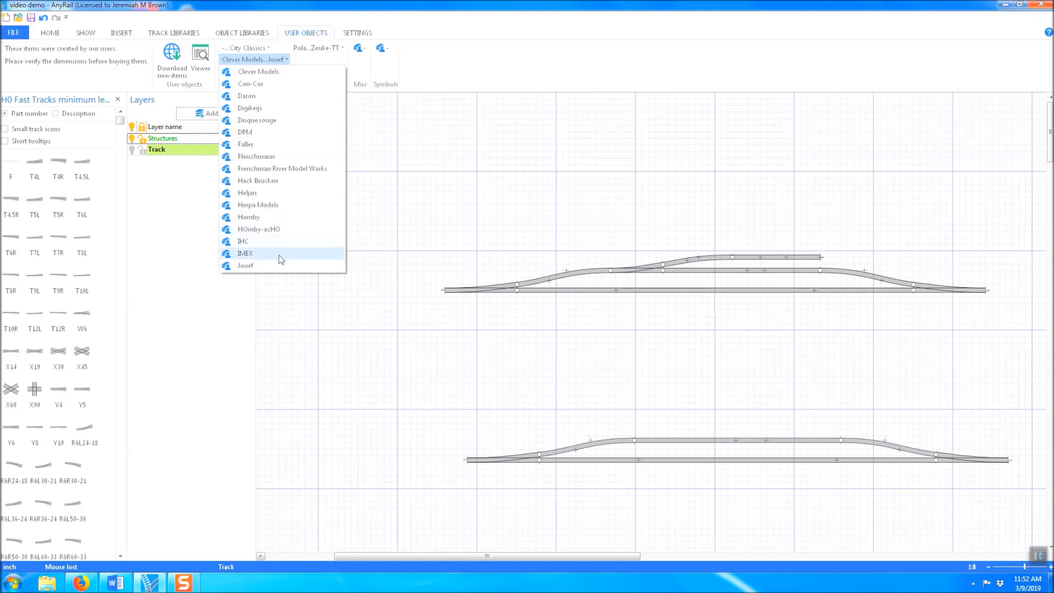
click(305, 49)
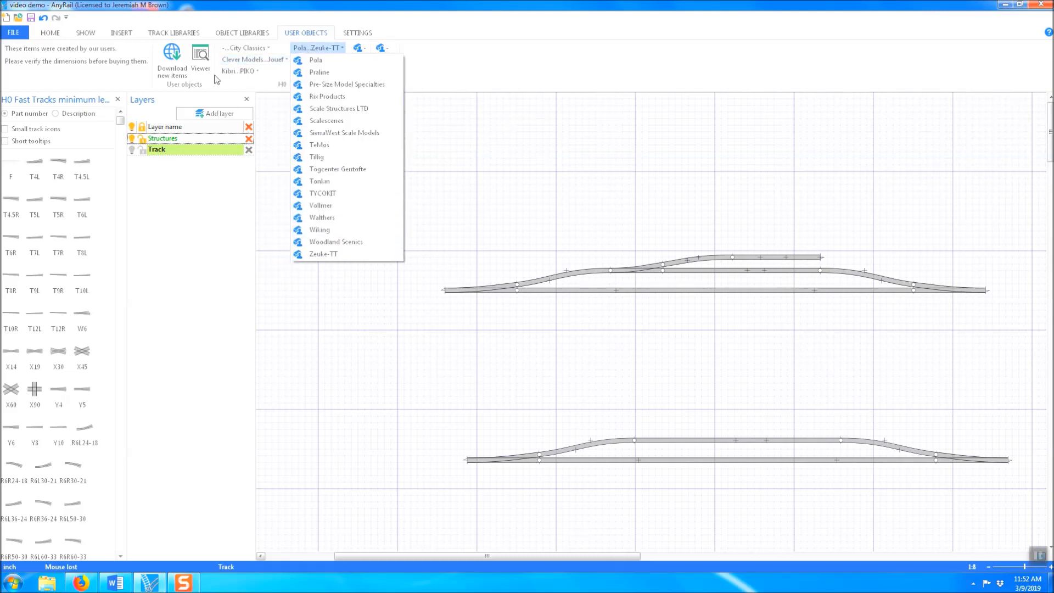
click(239, 70)
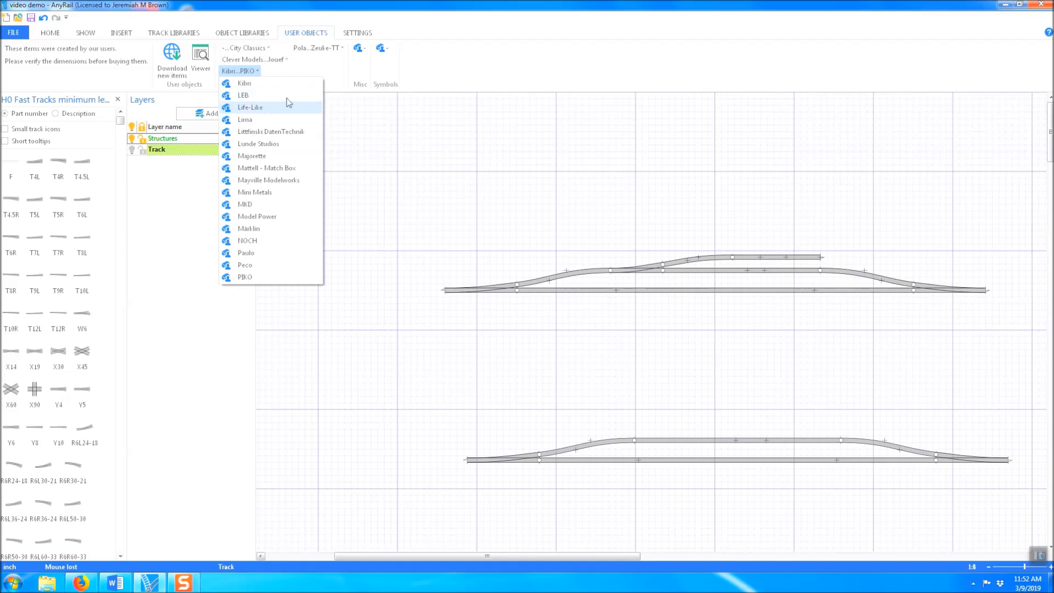
click(327, 50)
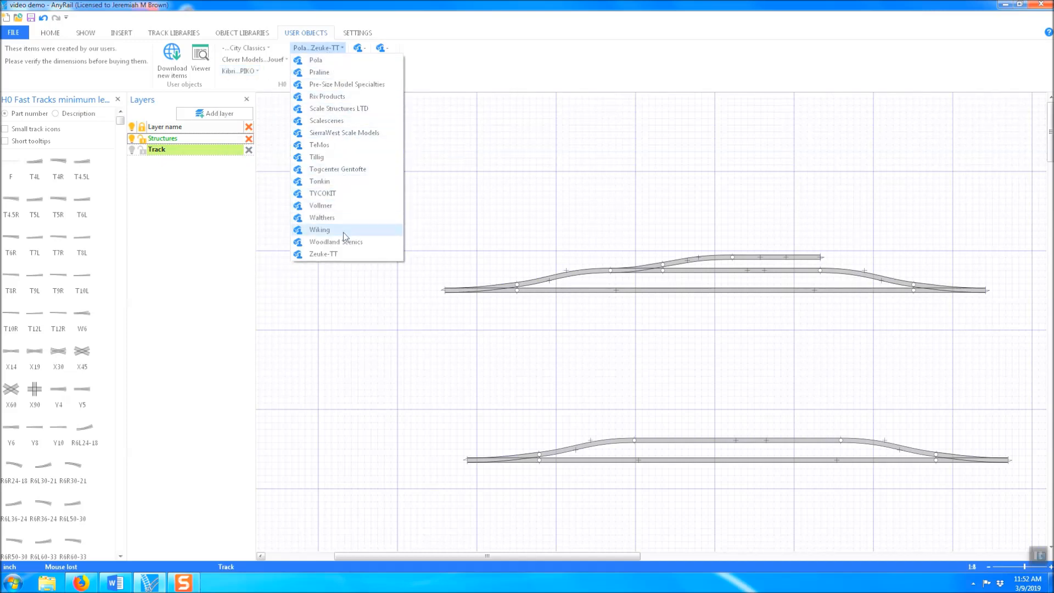
click(332, 98)
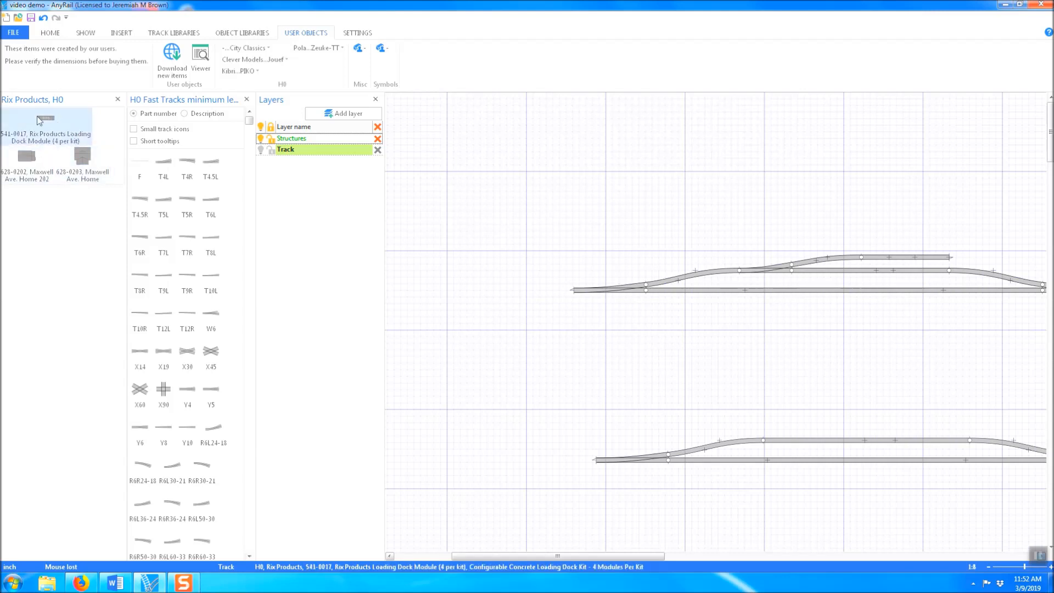
click(117, 100)
Open the H0 Walthers user objects library and close the H0 Fast Tracks track library
click(328, 49)
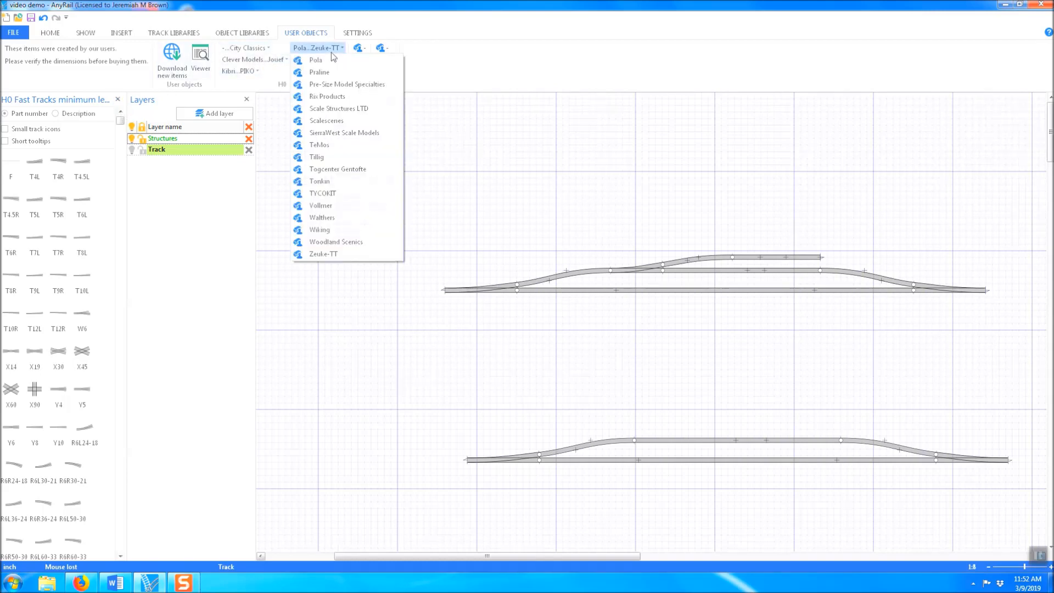
click(361, 214)
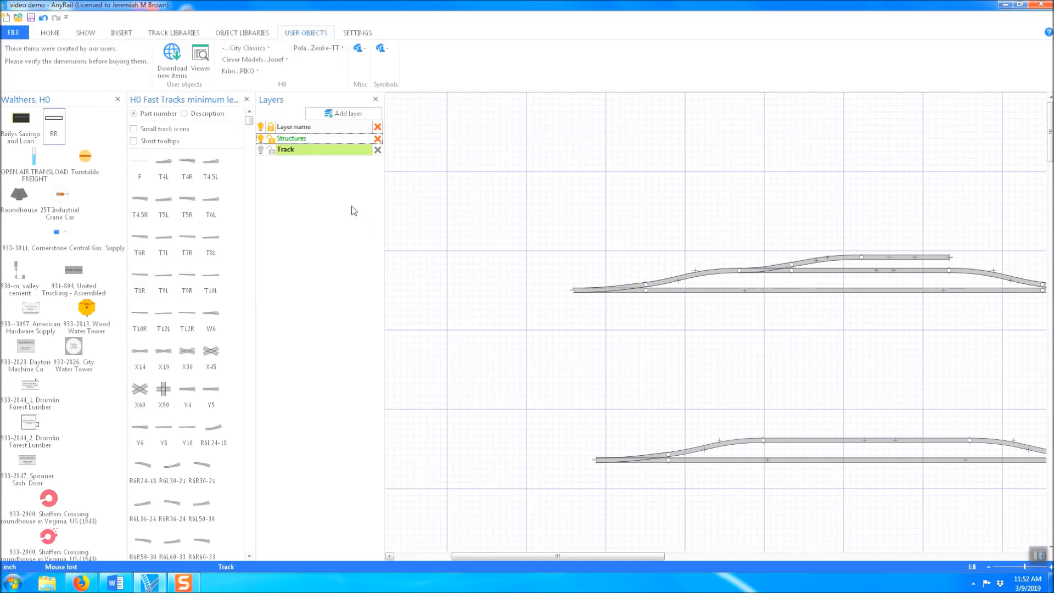
click(247, 99)
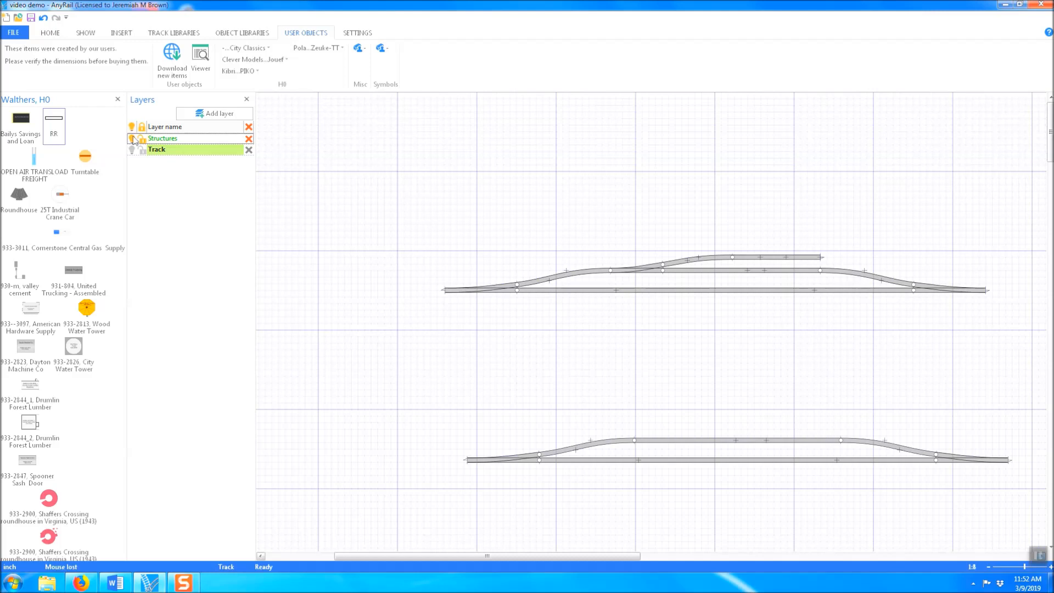
Place the Walthers 933-3019 Medusa Cement Company over the upper parallel siding's straight, at about x 101, y 18 3/4 inches
click(34, 100)
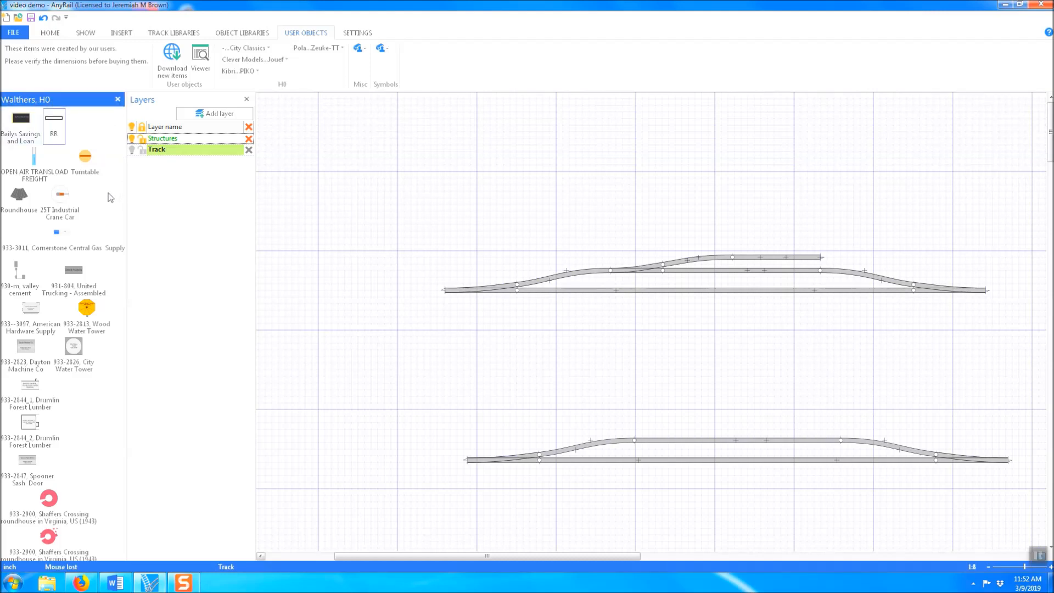
scroll(108, 197, down, 1)
scroll(107, 197, down, 10)
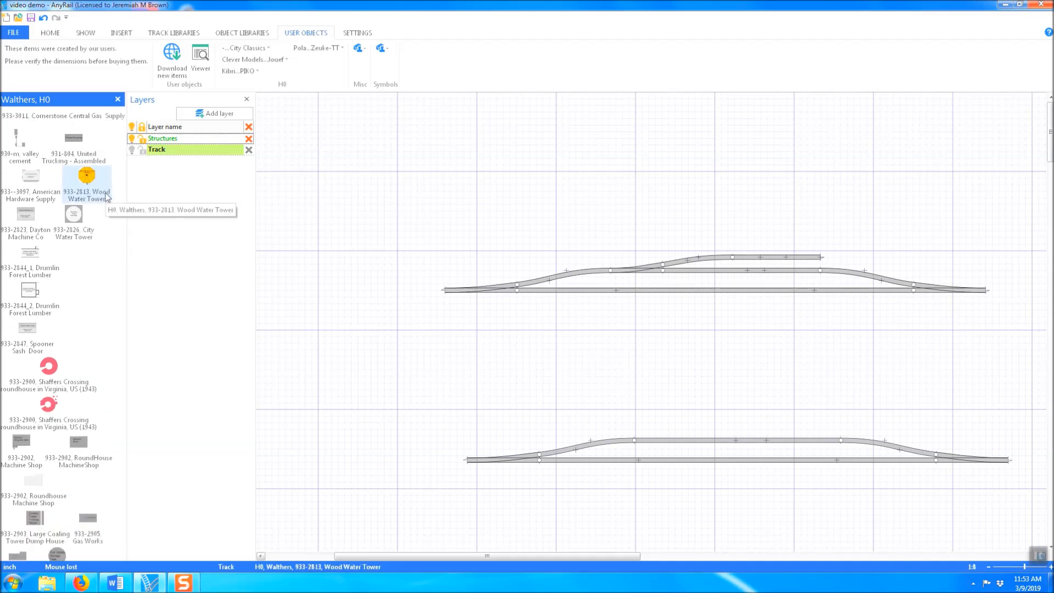
scroll(103, 197, down, 15)
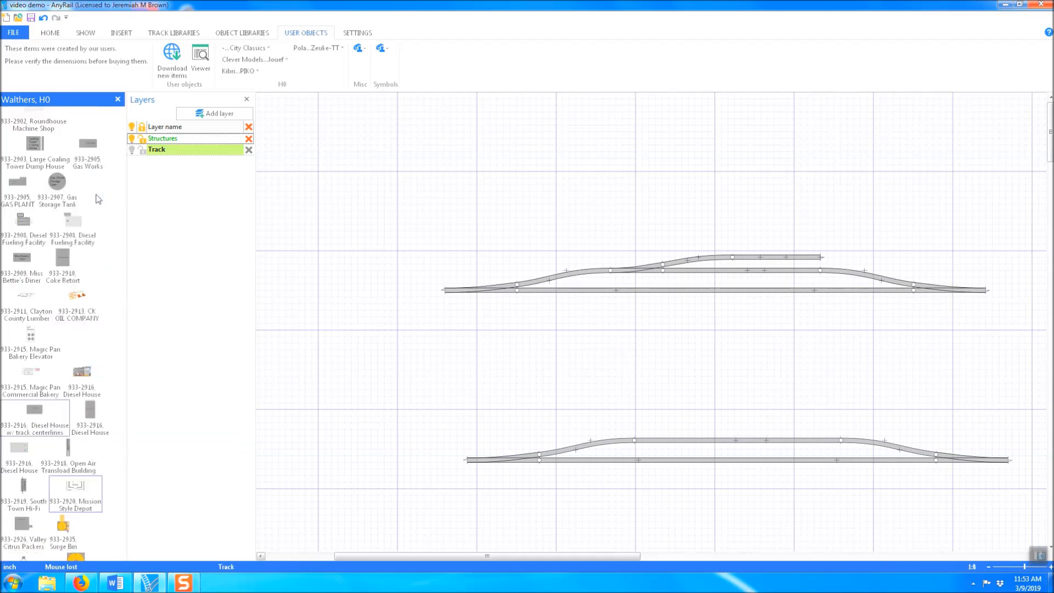
scroll(98, 198, down, 10)
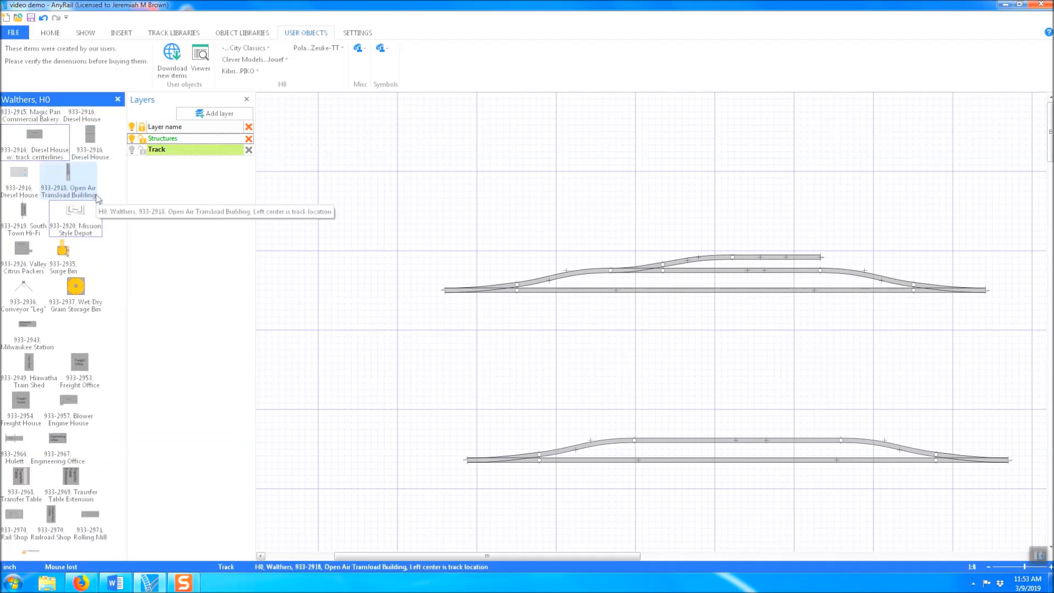
scroll(98, 198, down, 1)
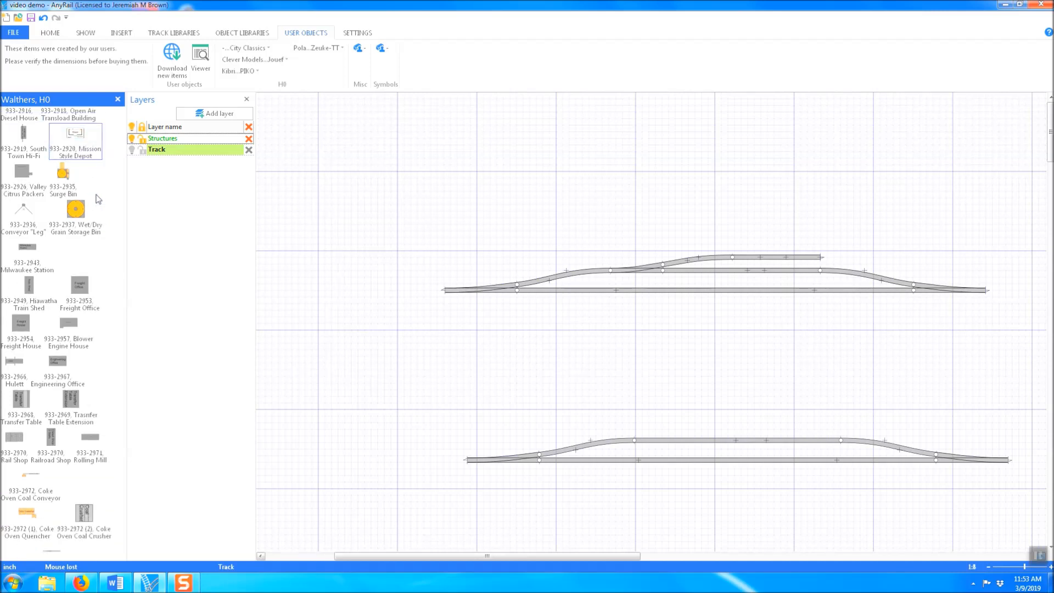
scroll(98, 198, down, 12)
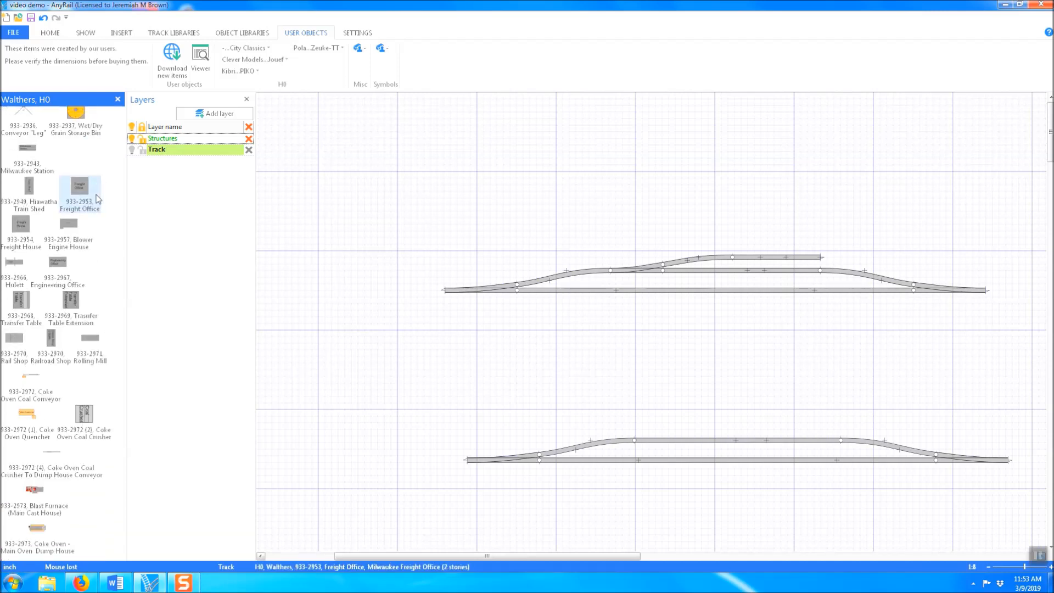
scroll(98, 198, down, 9)
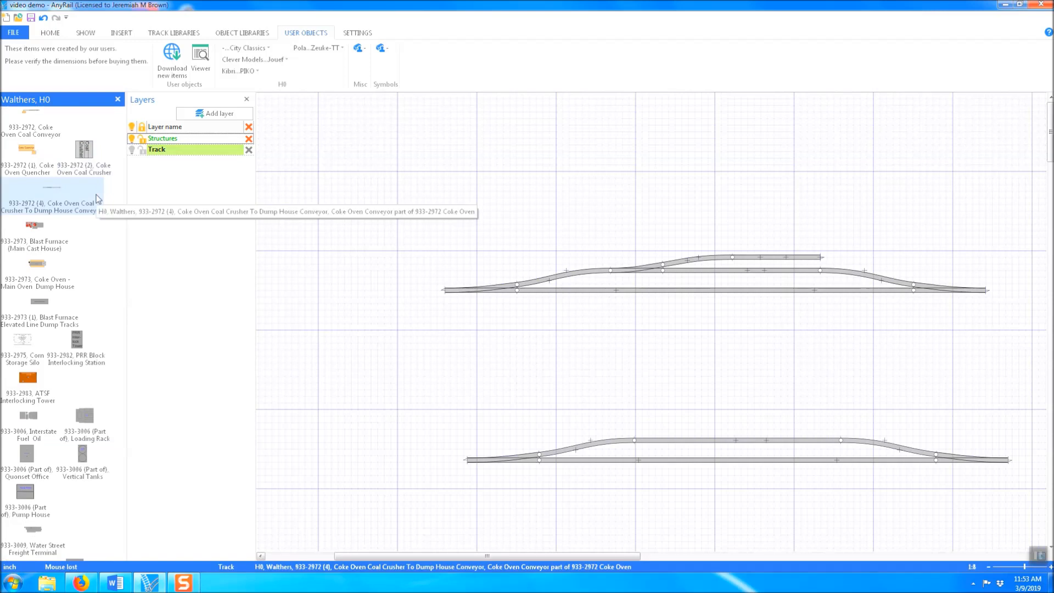
scroll(98, 199, down, 10)
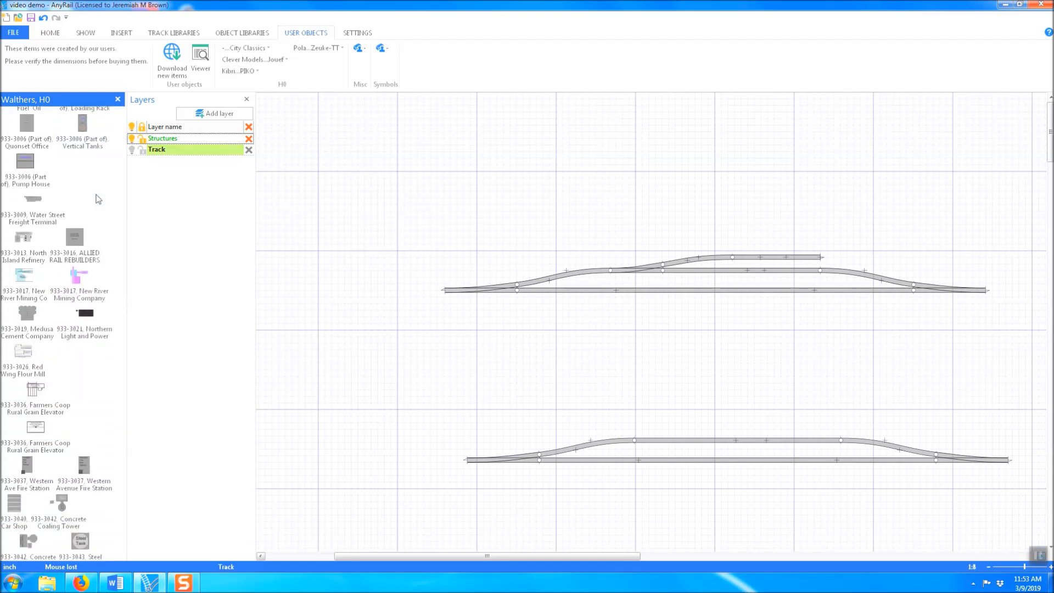
click(31, 332)
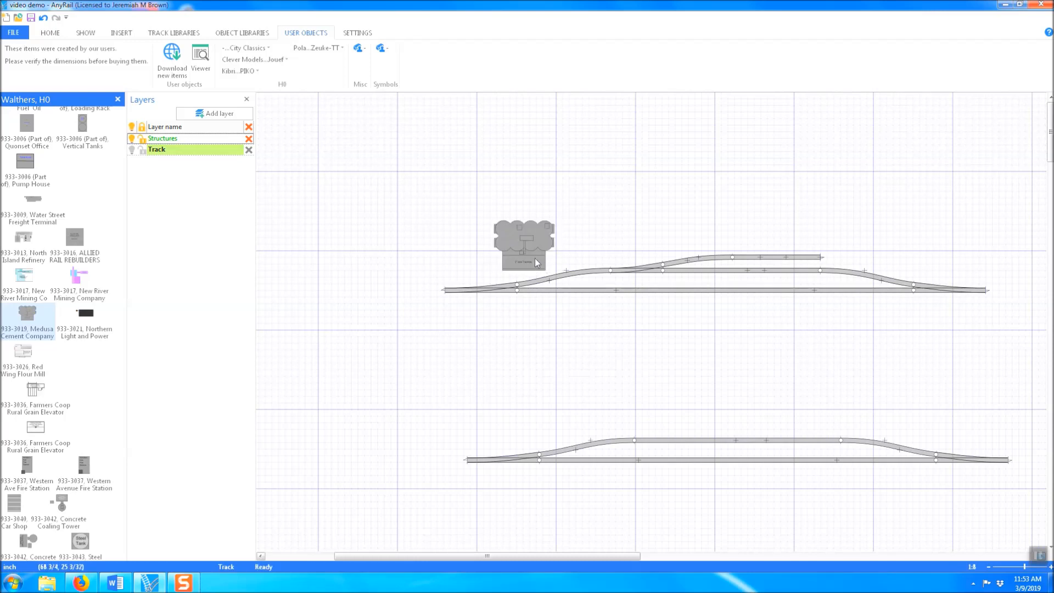
drag(549, 251, 803, 250)
click(909, 254)
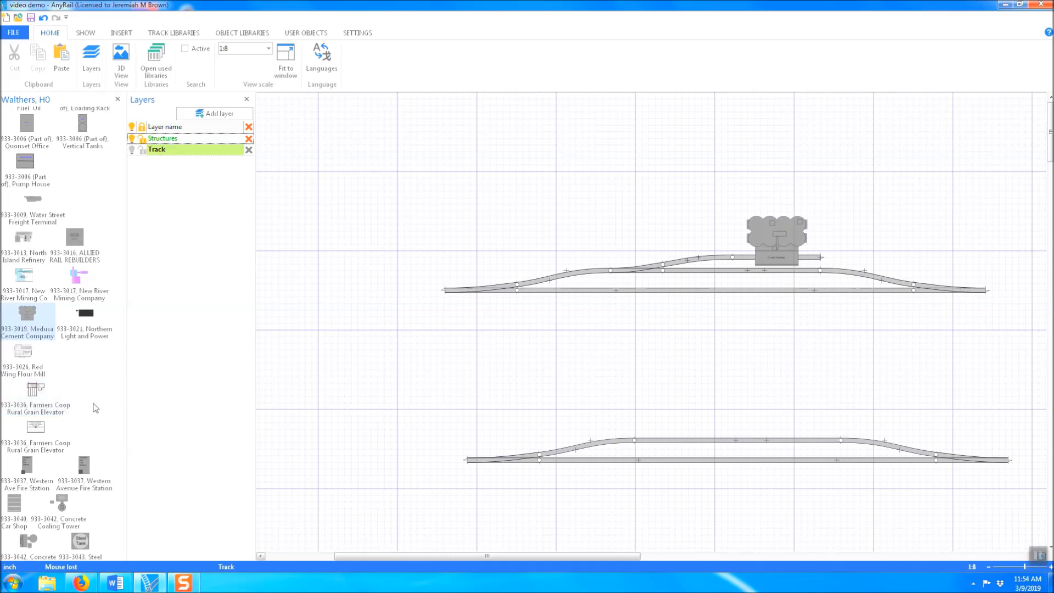
scroll(95, 408, down, 1)
scroll(96, 408, up, 1)
click(60, 102)
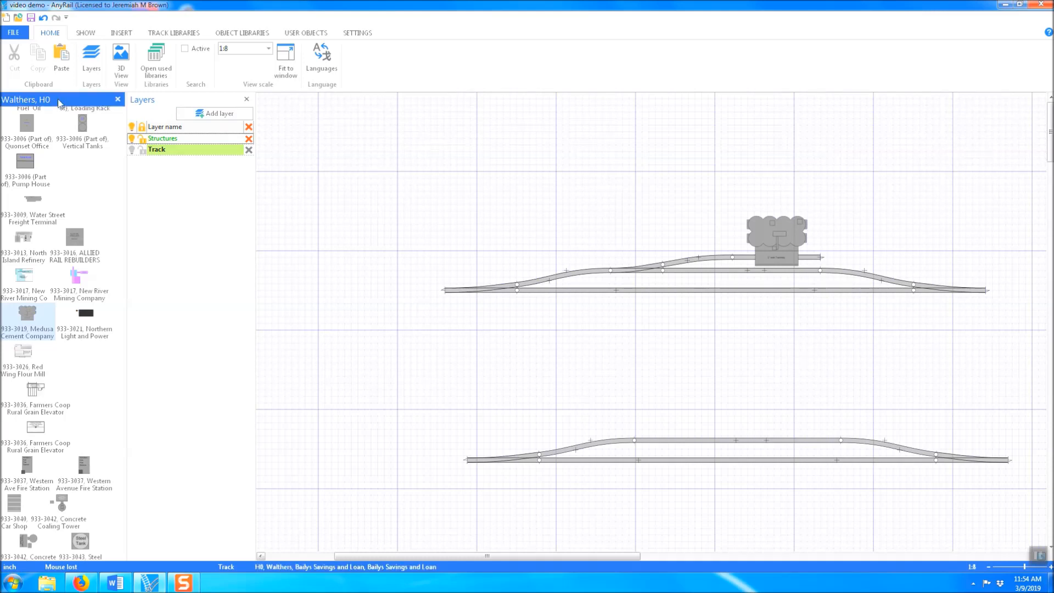
click(137, 101)
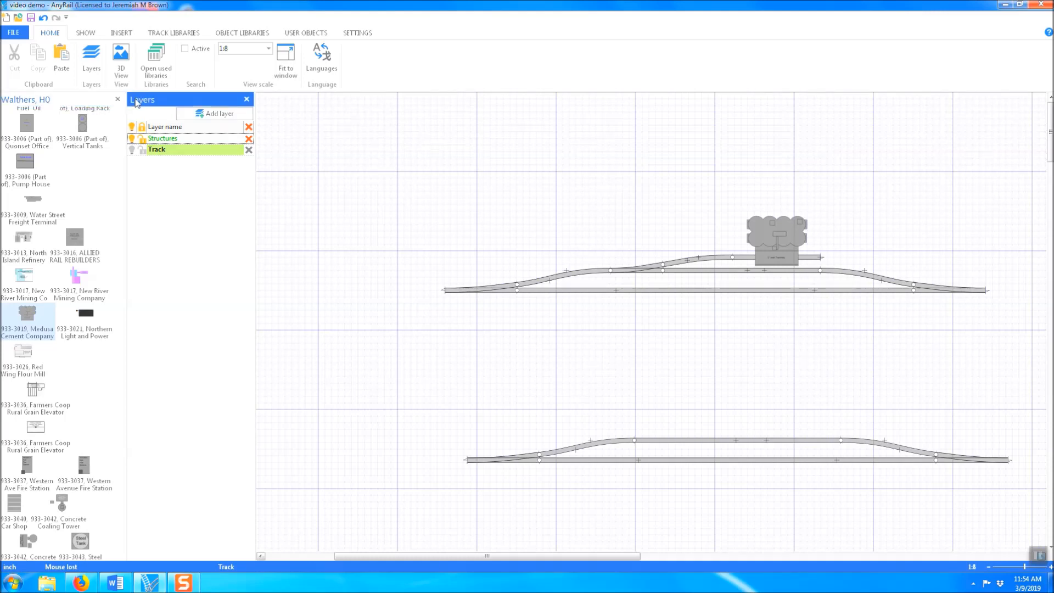
click(78, 98)
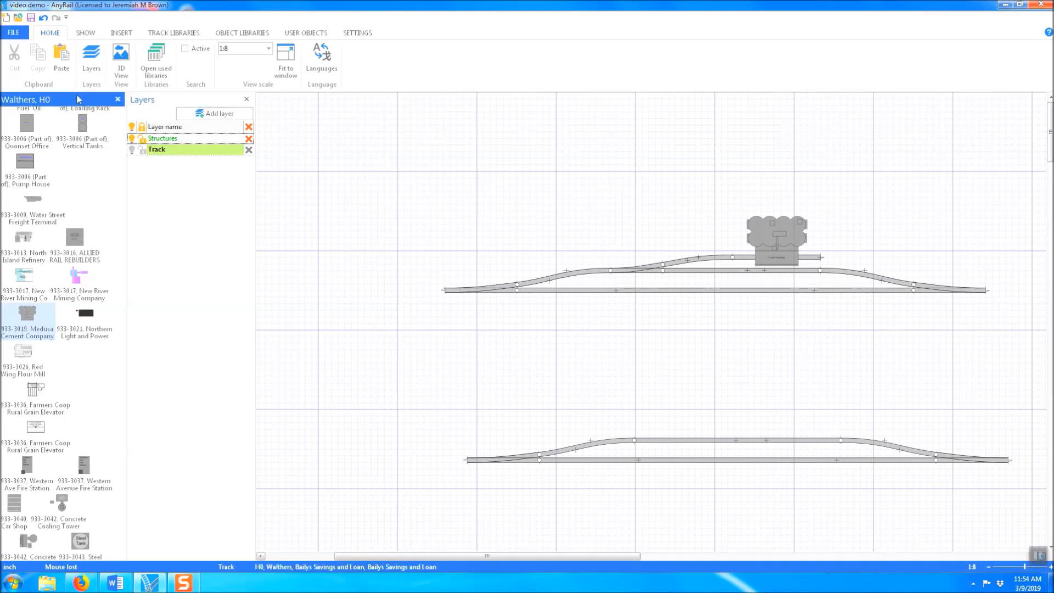
click(409, 157)
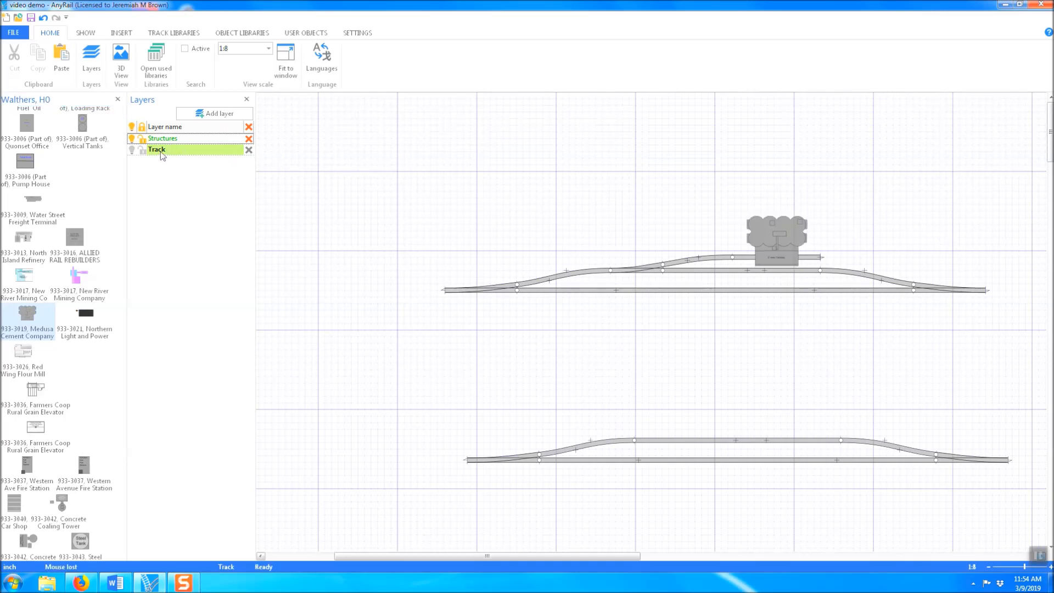
Assign the Medusa Cement Company building to the Structures layer, and check it by hiding and reshowing that layer
click(756, 246)
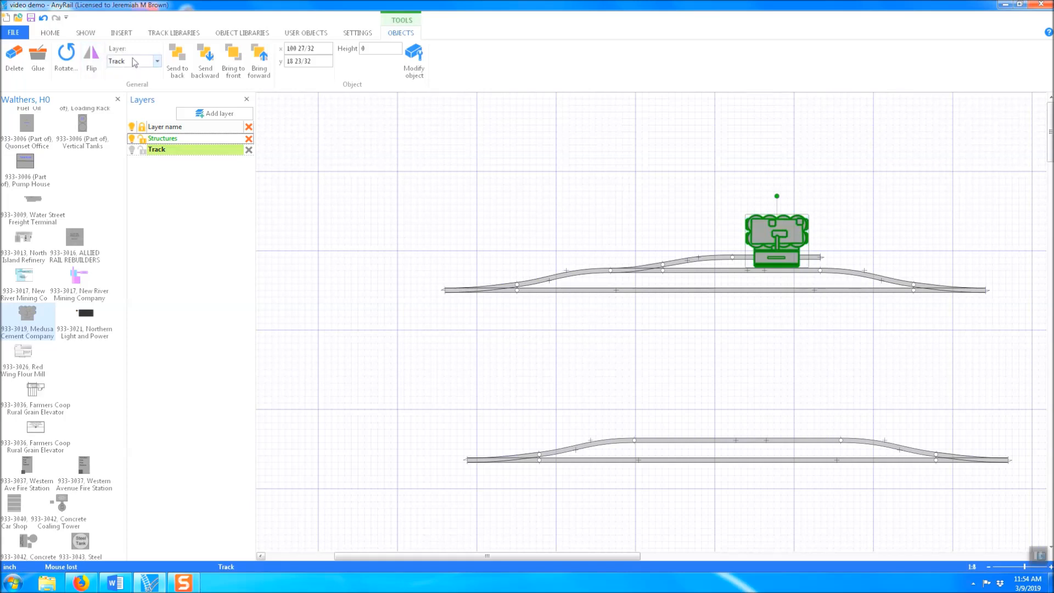
click(158, 63)
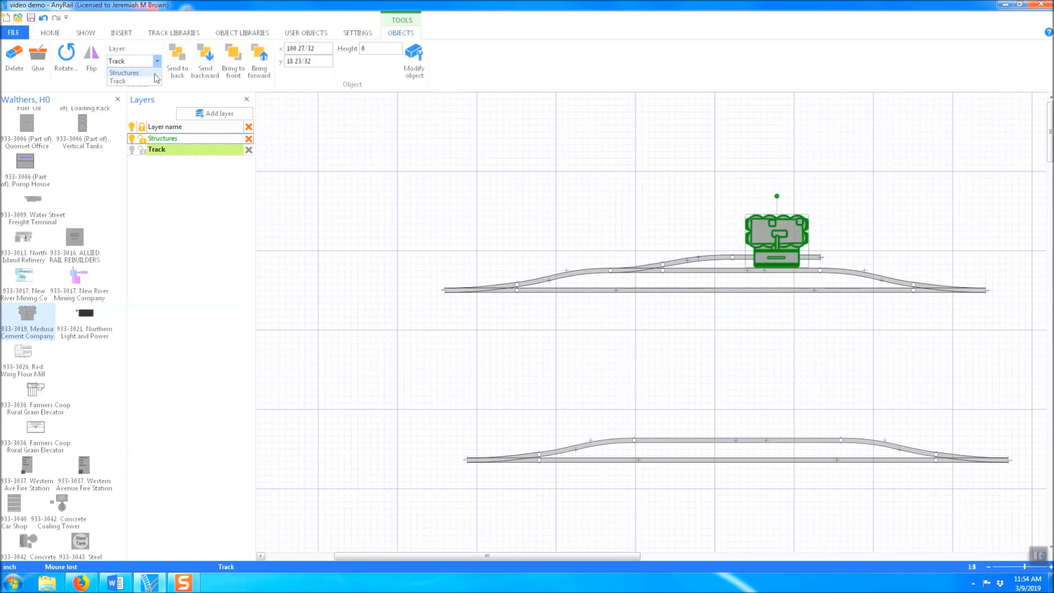
click(155, 75)
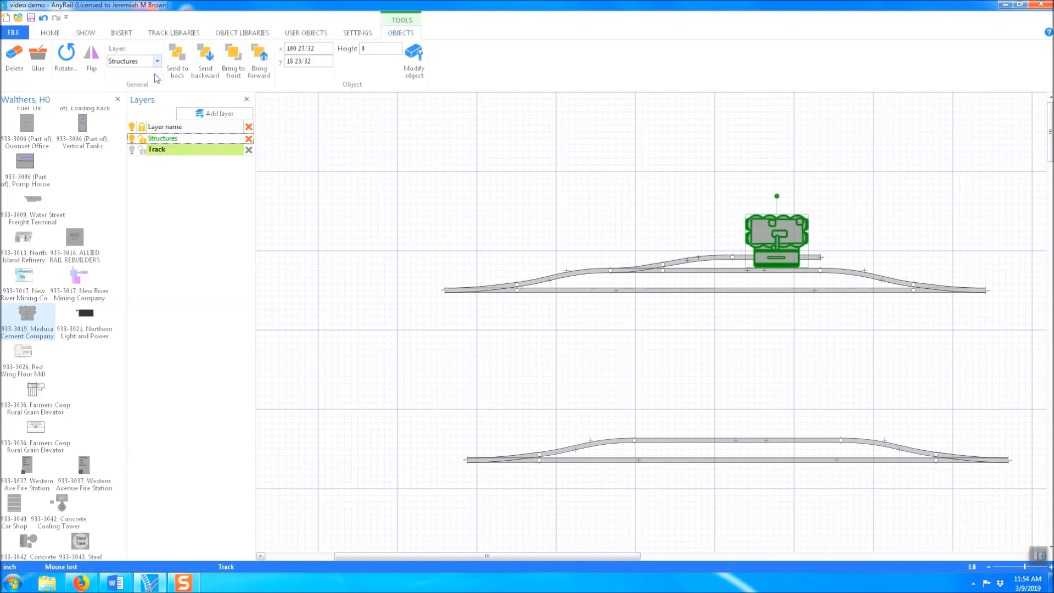
click(587, 231)
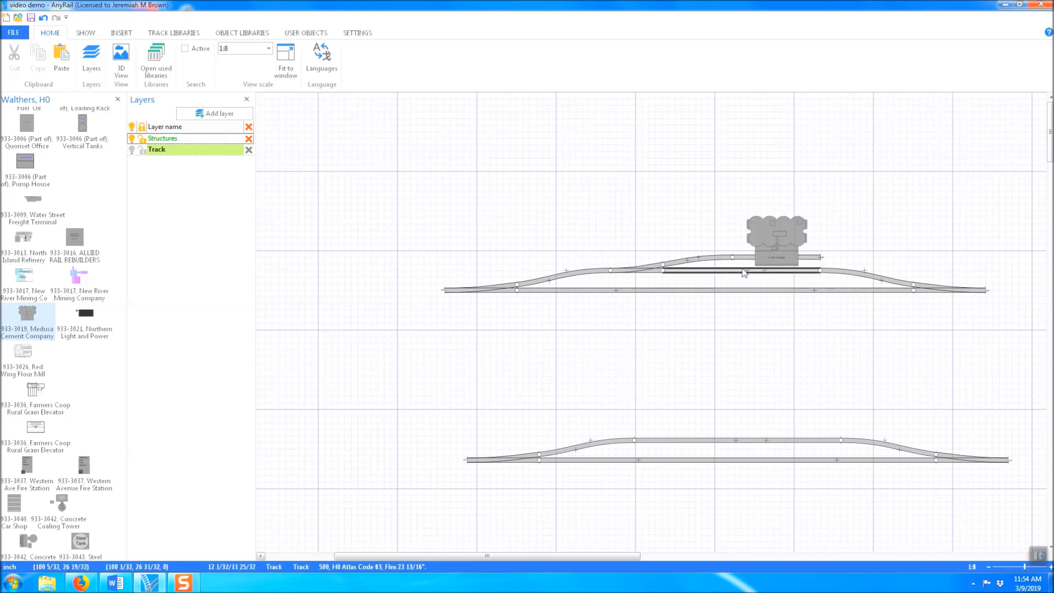
click(132, 140)
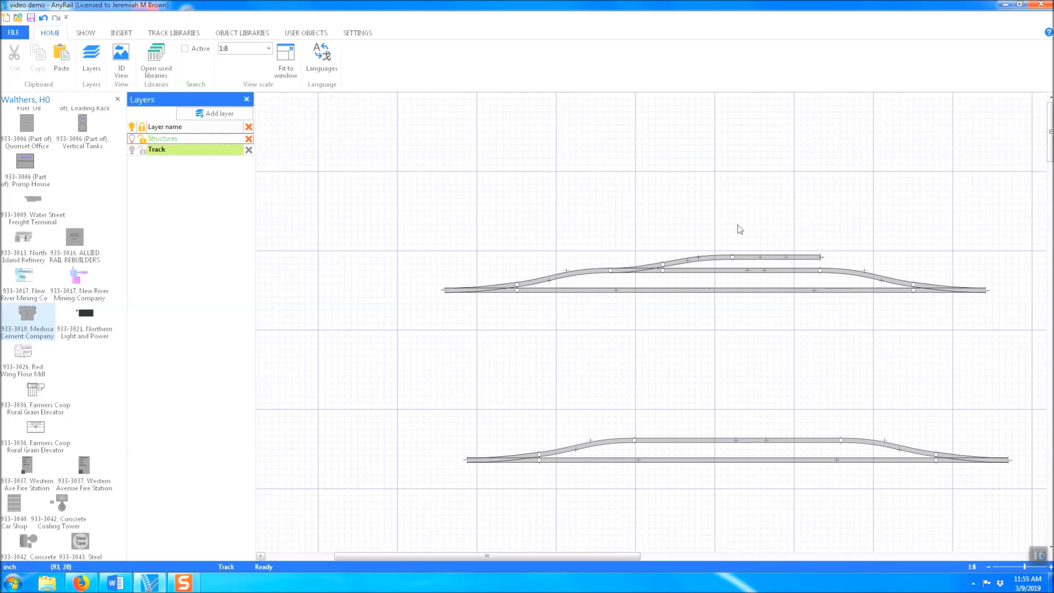
click(132, 139)
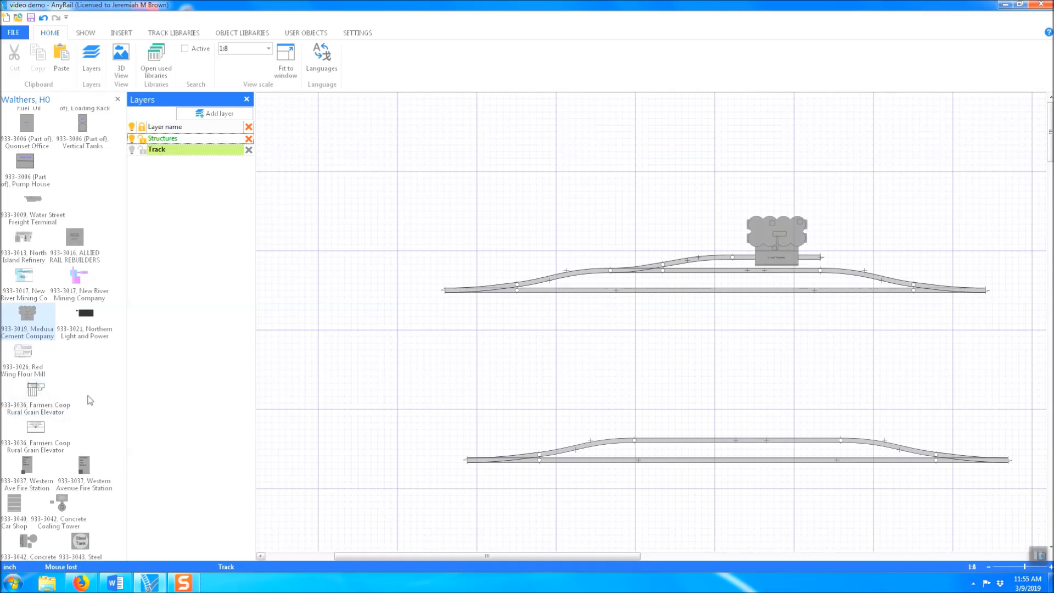
Look through the Walthers H0 library for further structures, as far as the 933-4020 Industry Office
scroll(73, 412, down, 3)
scroll(73, 354, down, 10)
scroll(77, 357, down, 7)
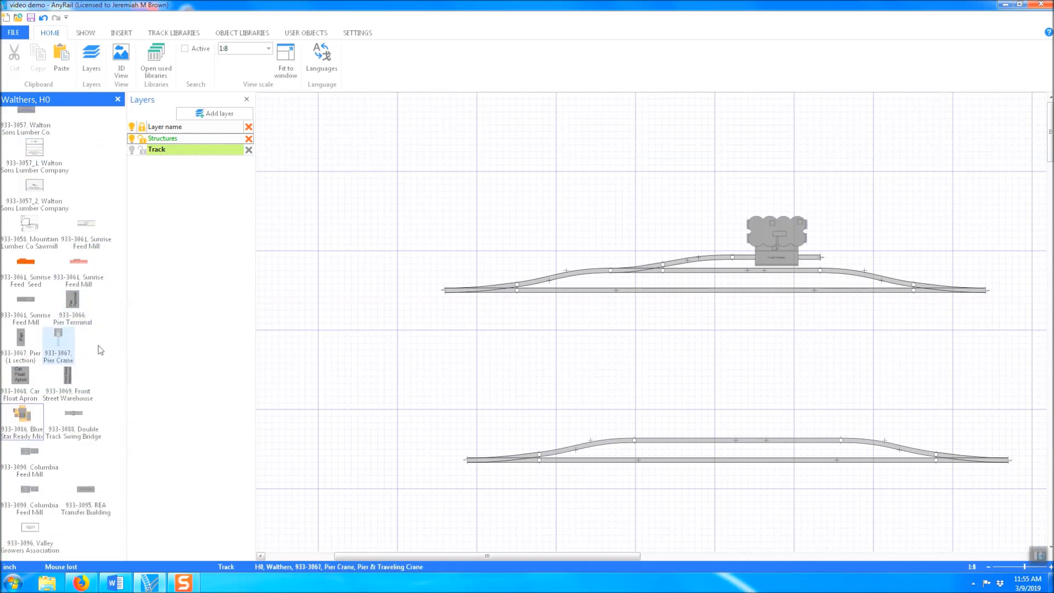
scroll(100, 350, down, 4)
scroll(98, 350, down, 6)
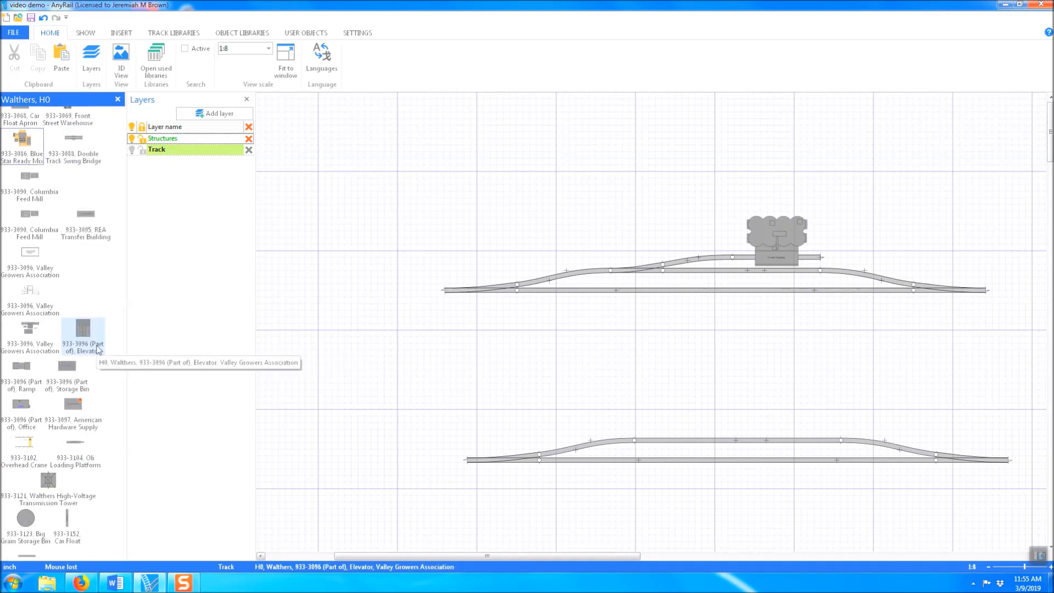
scroll(99, 350, down, 3)
scroll(99, 351, down, 4)
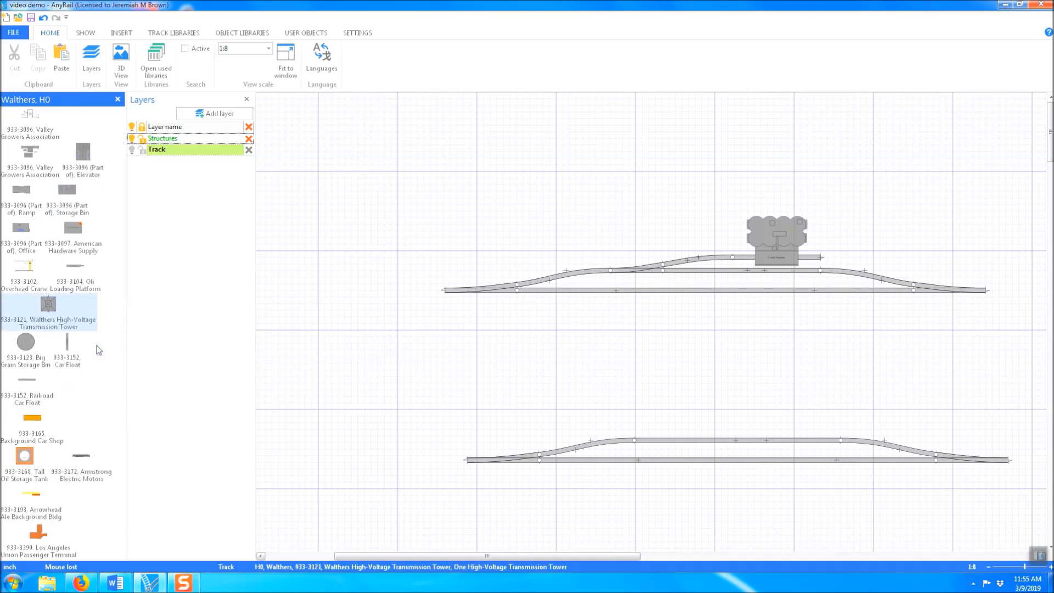
scroll(98, 350, down, 15)
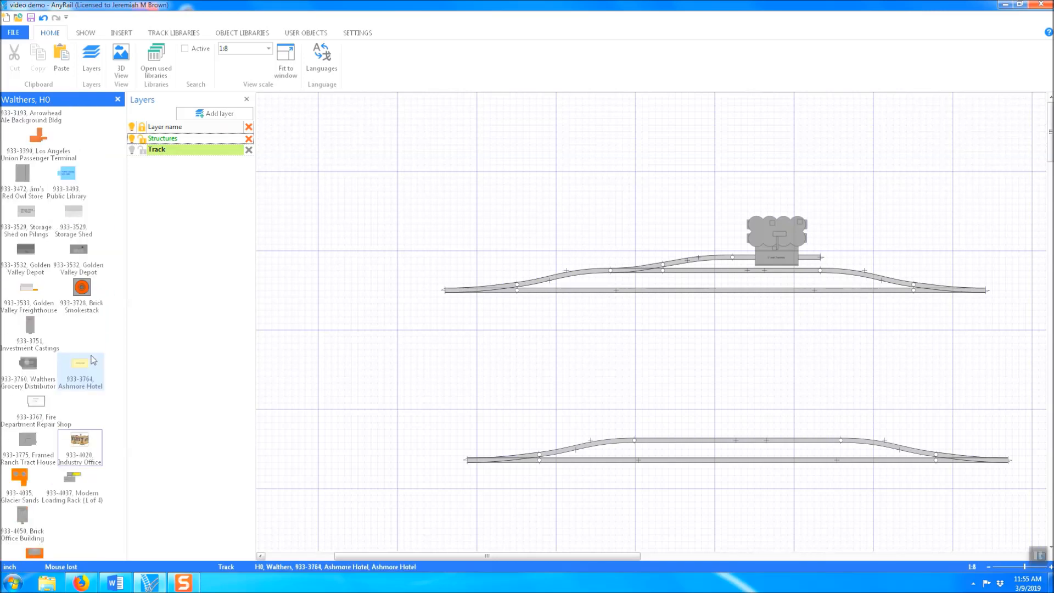
Place the Walthers 933-4020 Industry Office above the upper passing siding on the Track layer, at about x 74 3/4, y 20 7/8 inches
click(87, 454)
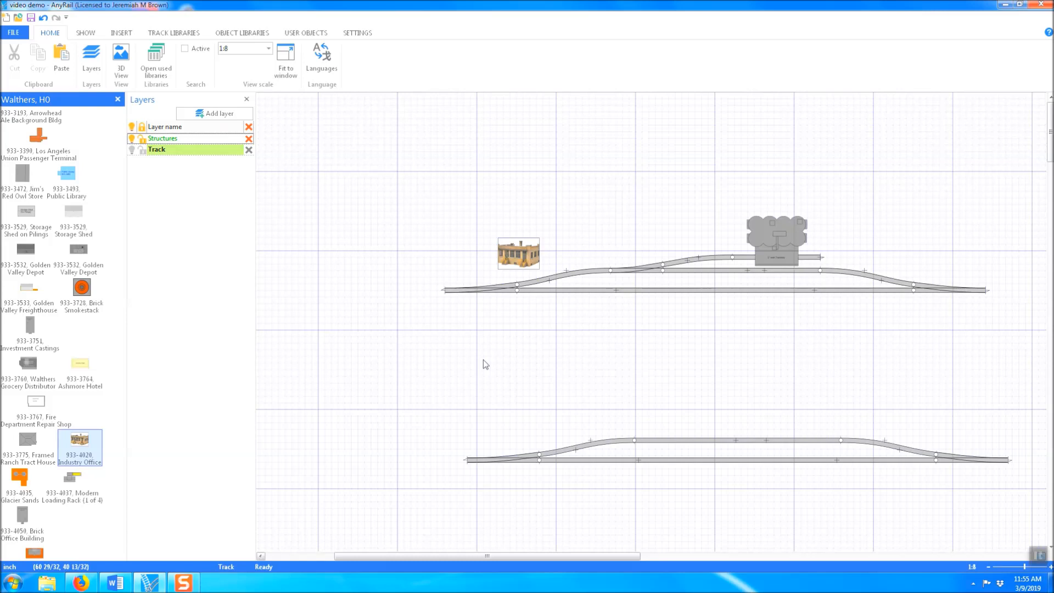
click(524, 272)
drag(524, 271, 600, 265)
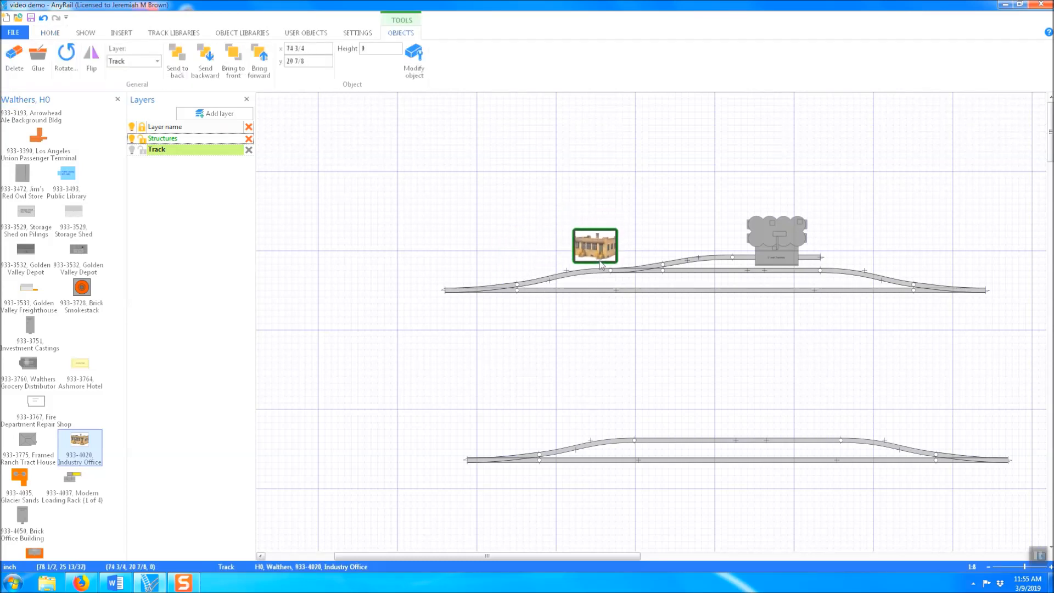
click(616, 344)
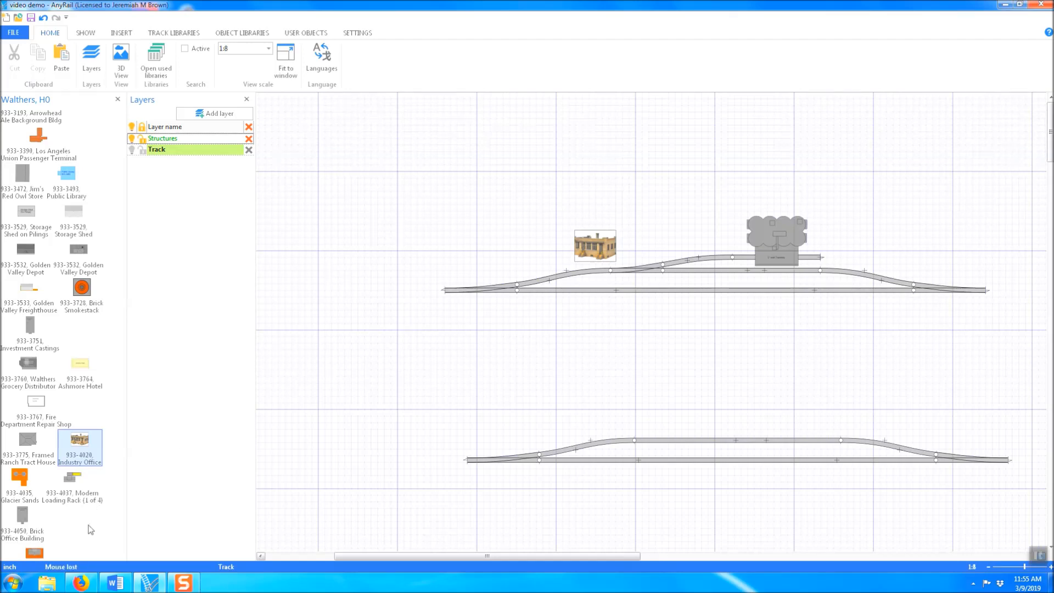
Delete the Industry Office that sits on the Track layer above the upper passing siding
scroll(86, 523, down, 3)
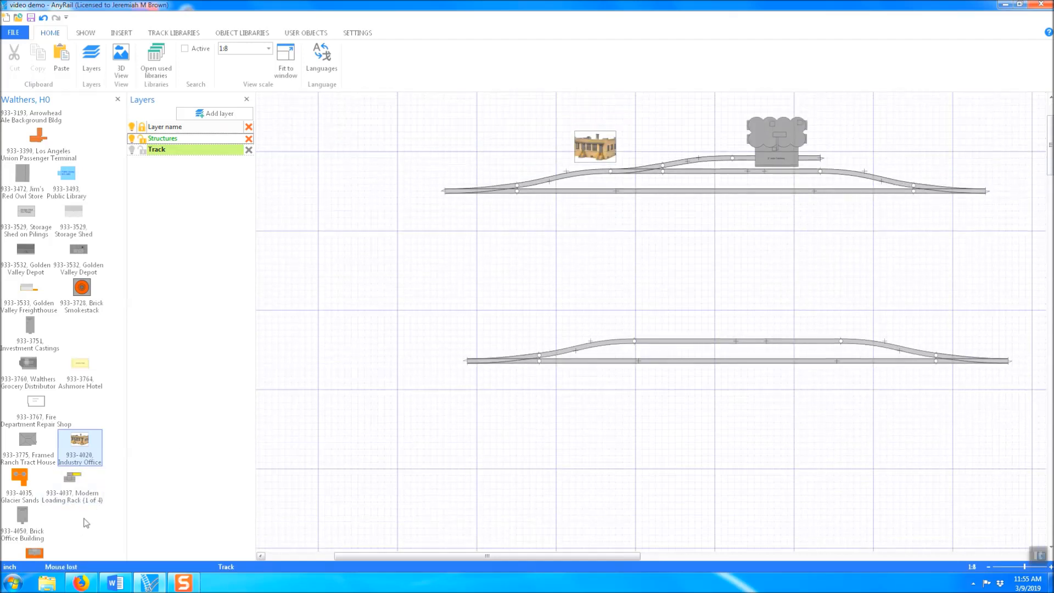
scroll(86, 523, up, 2)
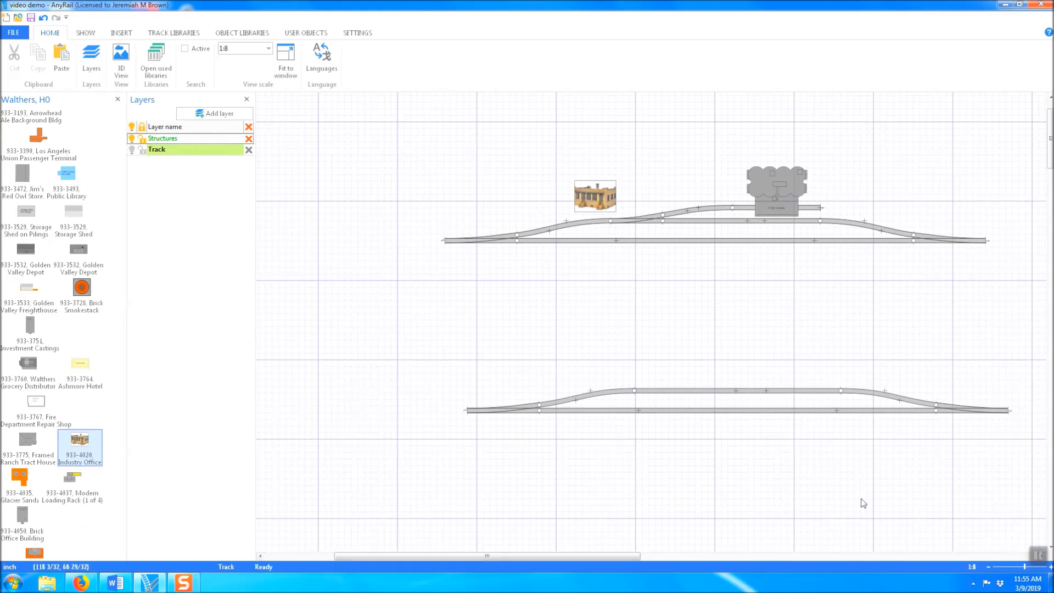
click(617, 185)
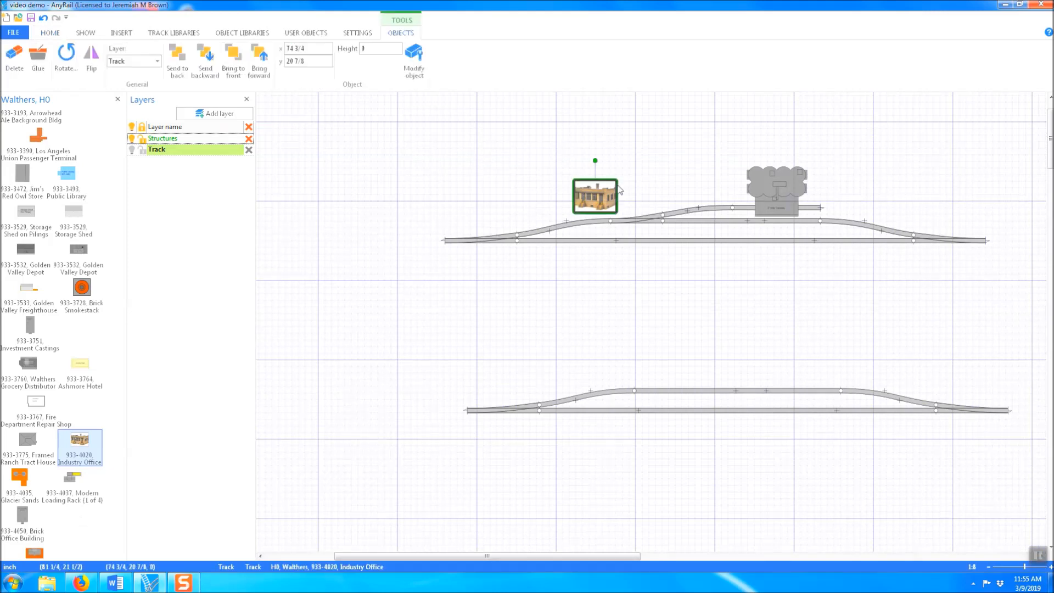
click(689, 165)
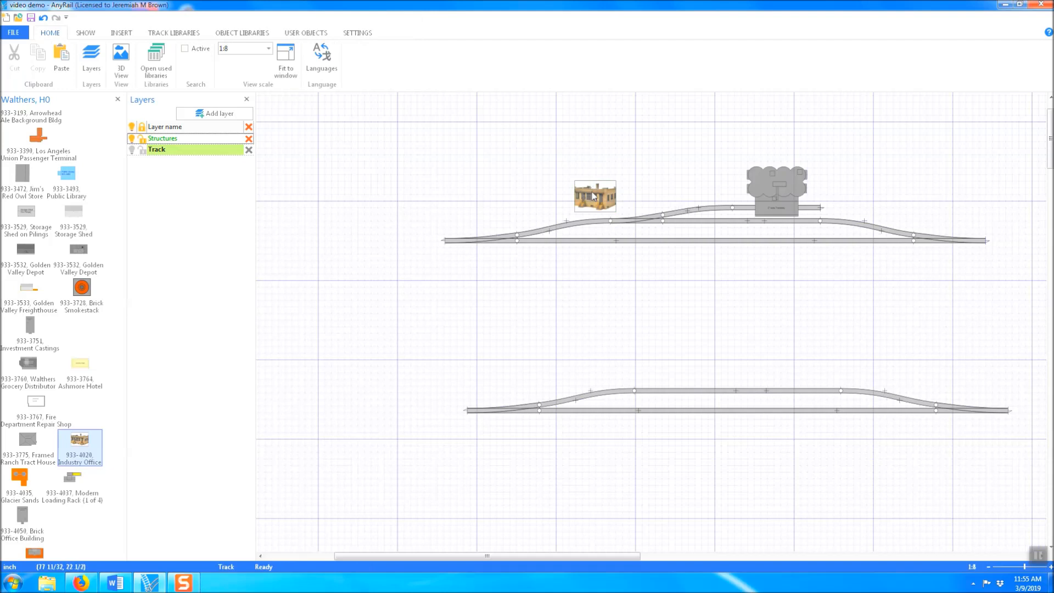
click(612, 203)
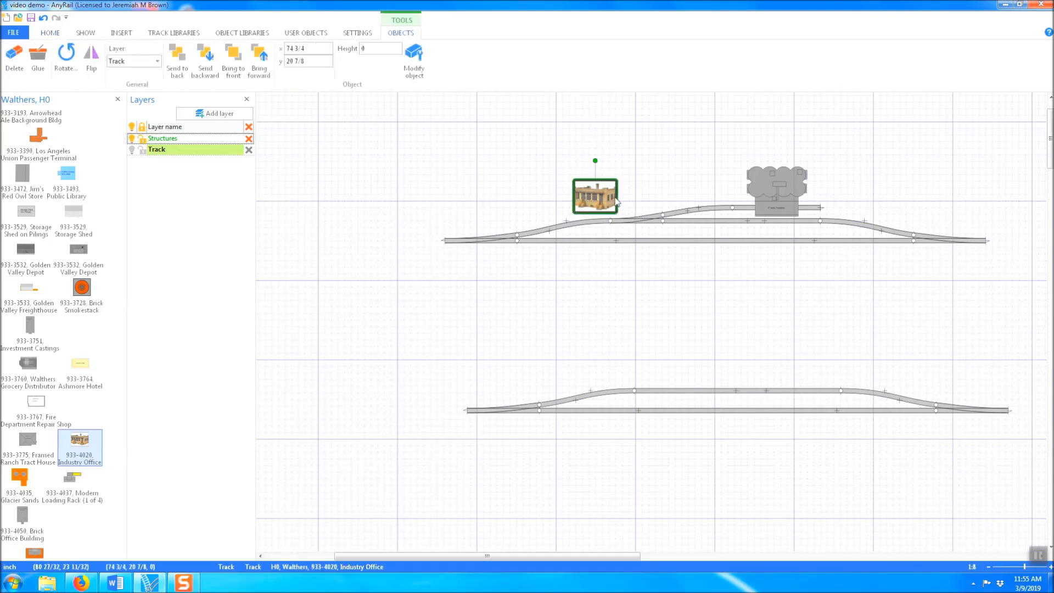
right_click(616, 200)
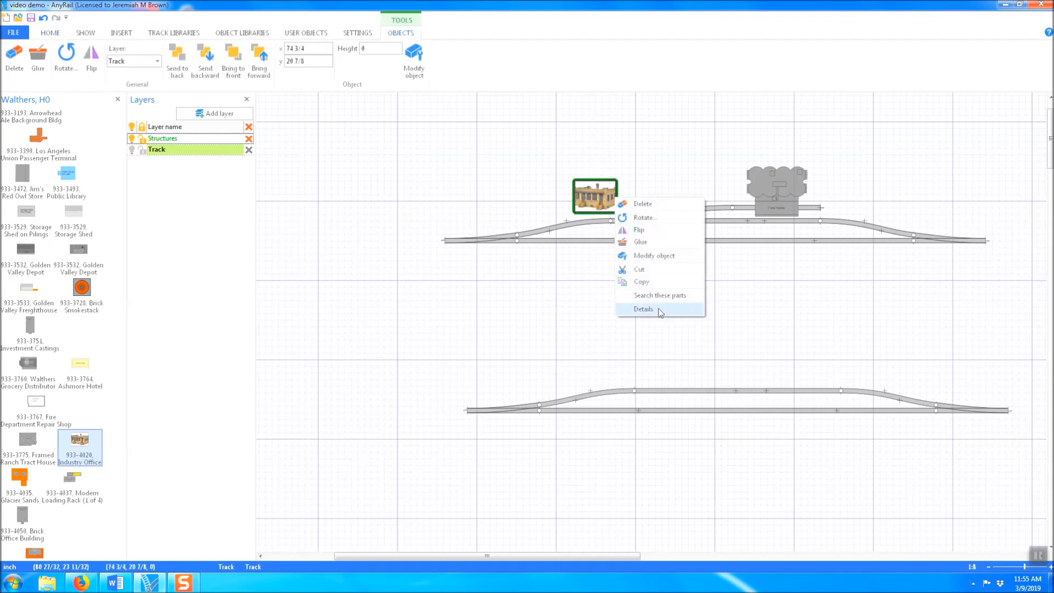
click(642, 204)
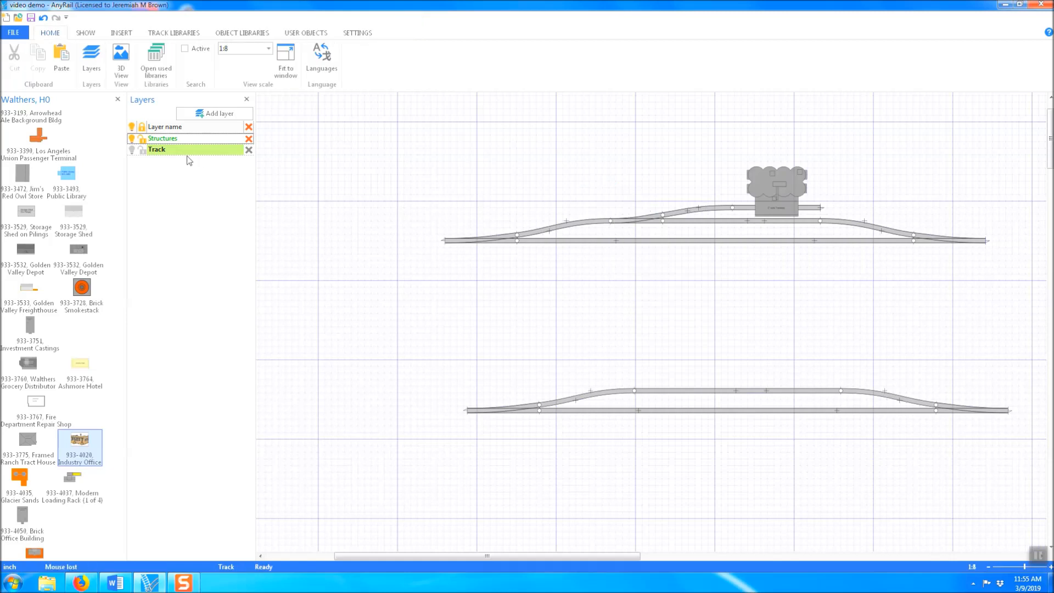
Make Structures the active layer and place the Walthers 933-4020 Industry Office above the upper siding, at about x 75 1/2, y 20 inches
click(169, 138)
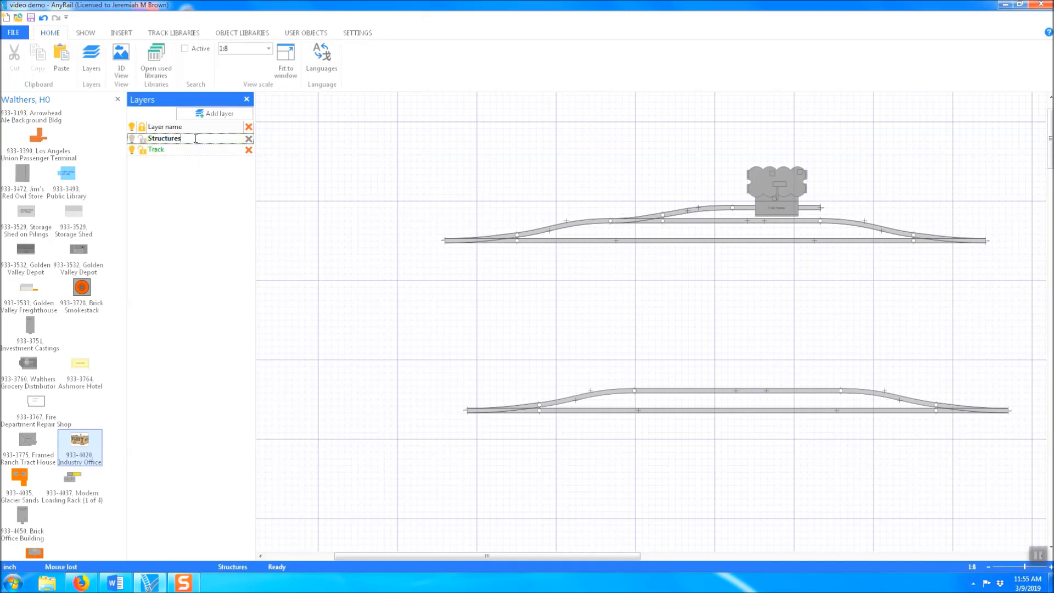
click(266, 210)
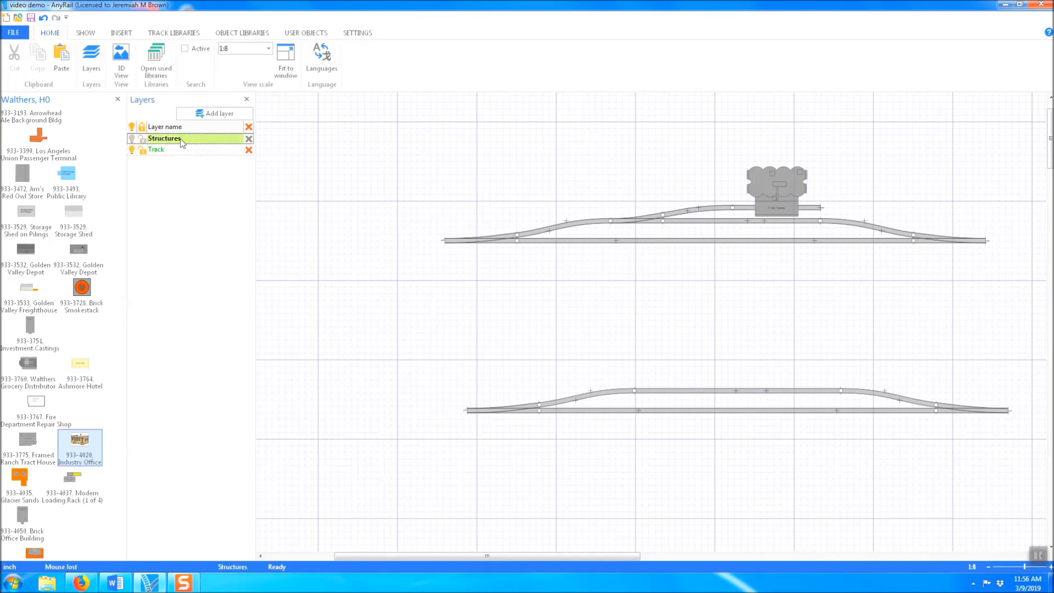
drag(80, 442, 492, 224)
drag(525, 264, 606, 210)
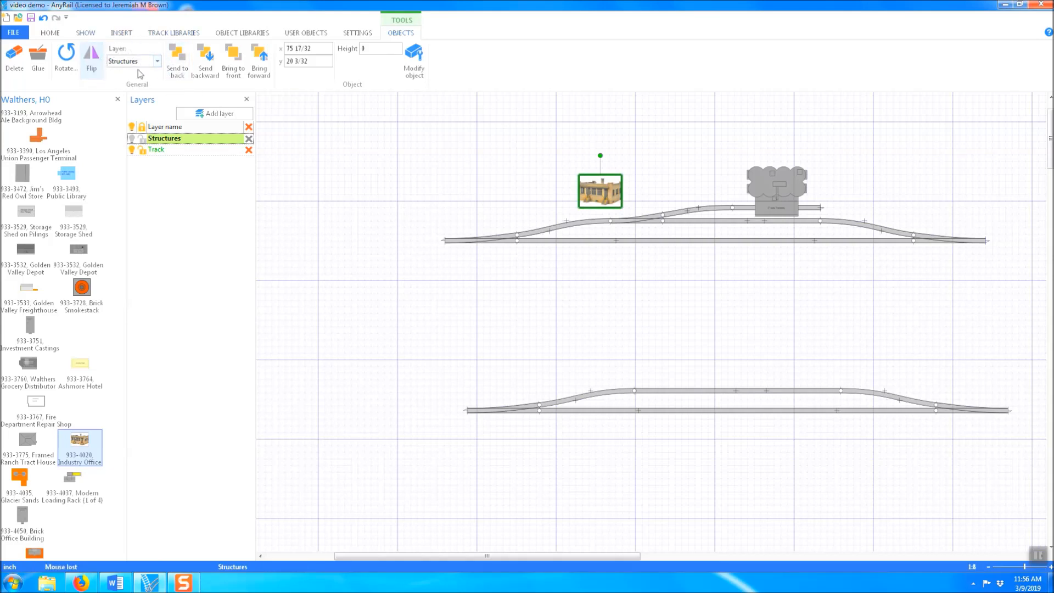
click(661, 176)
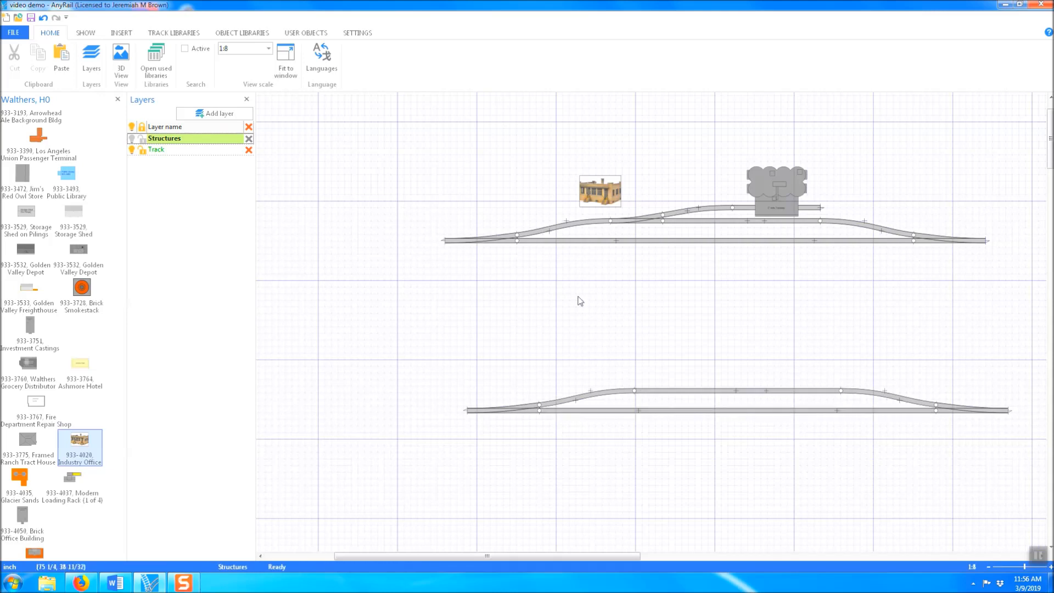
Nudge the Industry Office slightly left and down toward the track, and close the Walthers H0 library
click(587, 212)
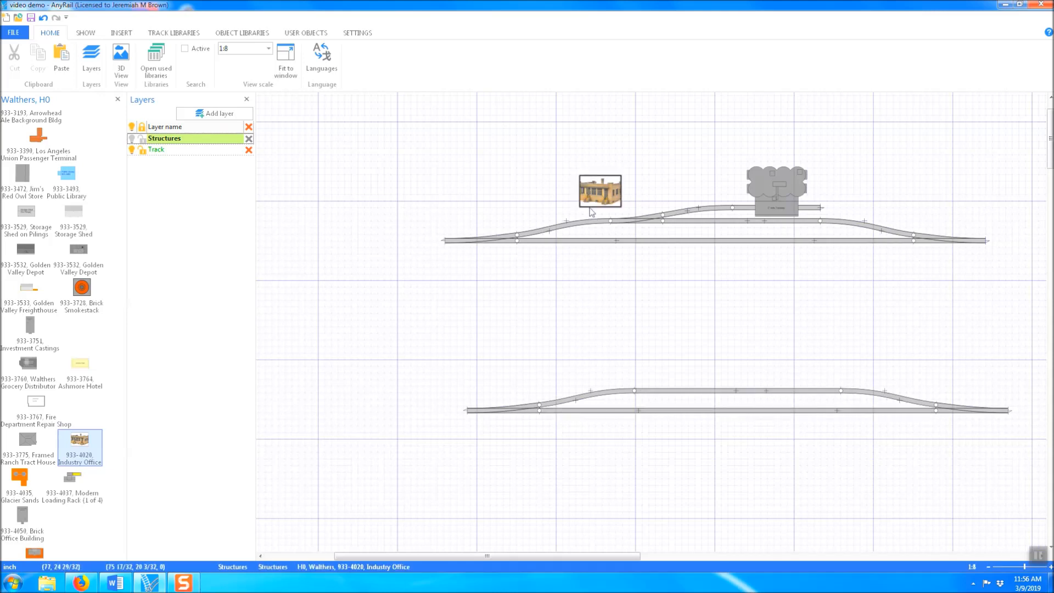
click(590, 217)
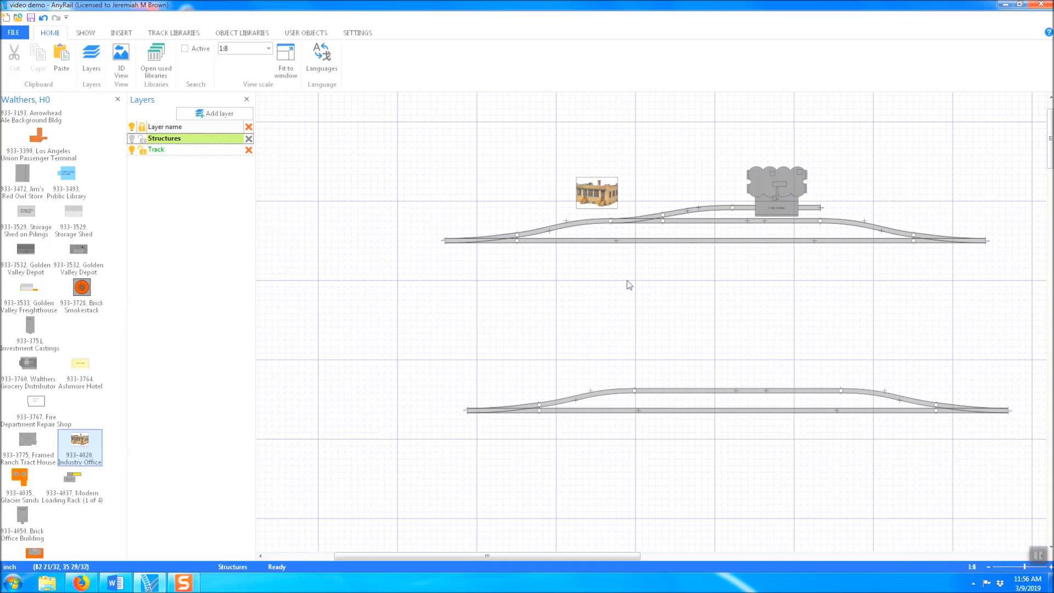
scroll(629, 284, up, 1)
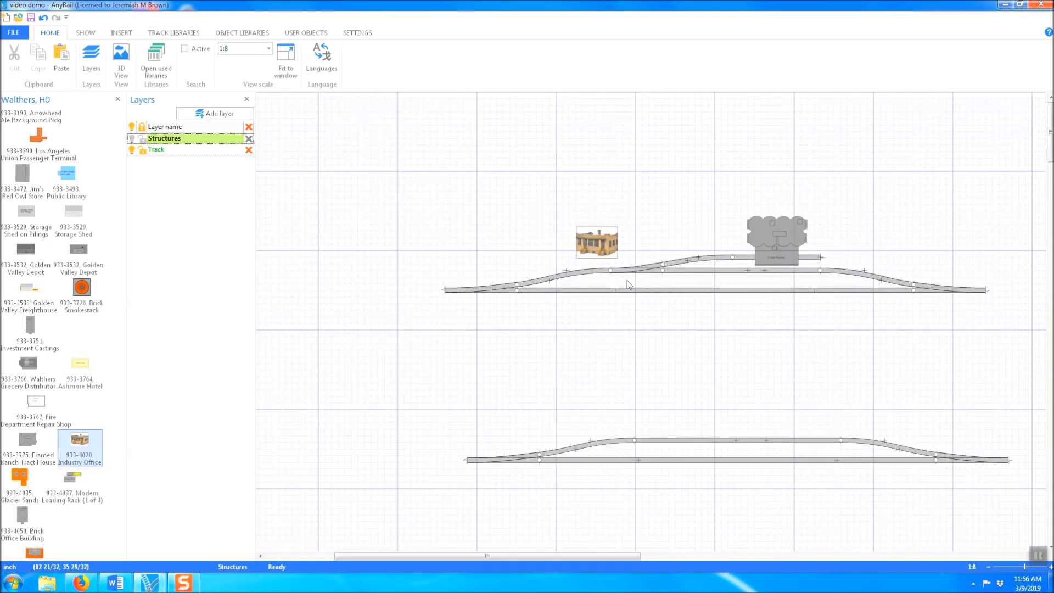
click(117, 100)
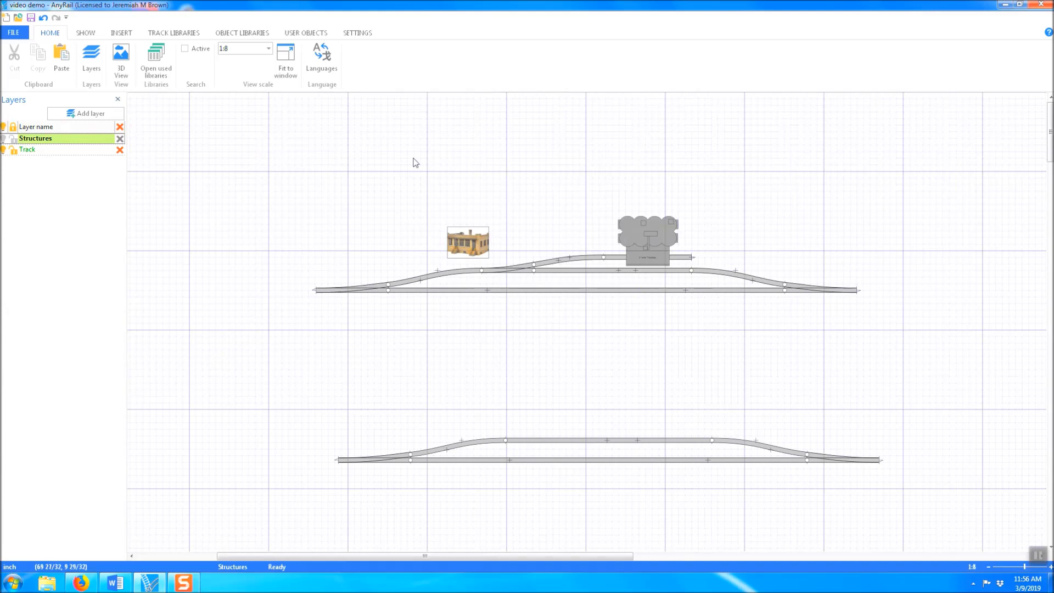